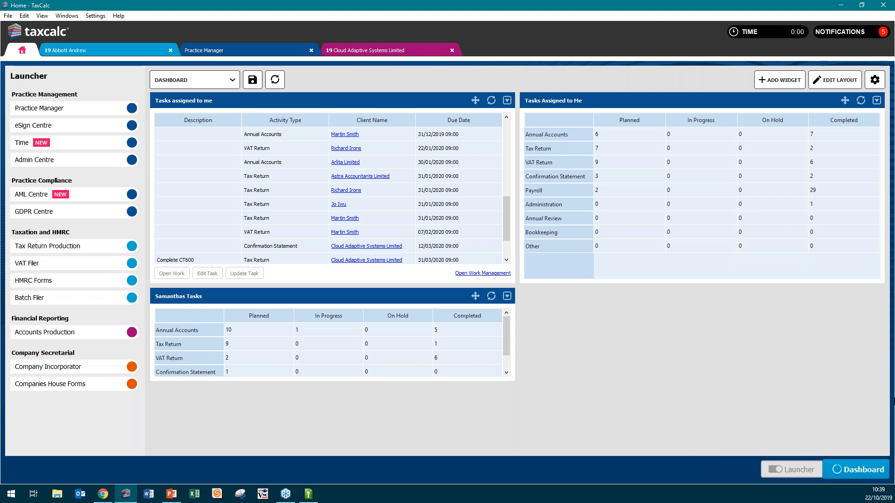
# Compare the full Launcher view with the Dashboard view, finishing on the Dashboard
pyautogui.click(813, 472)
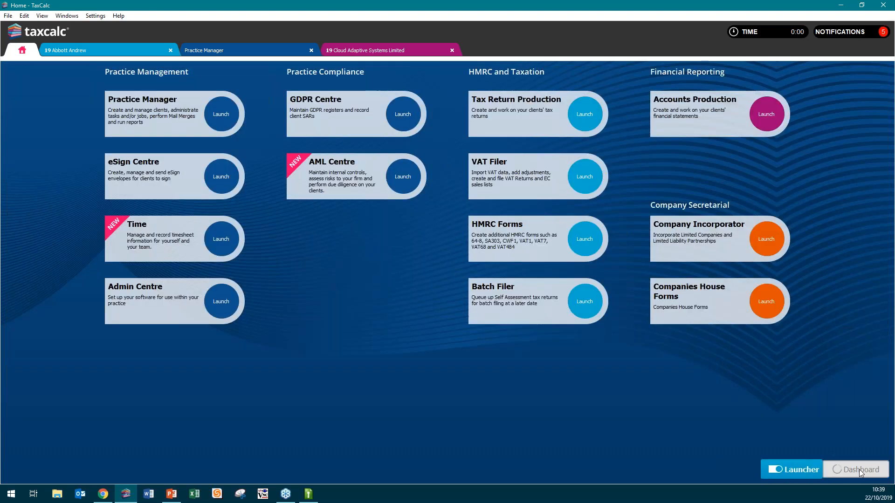
pyautogui.click(867, 472)
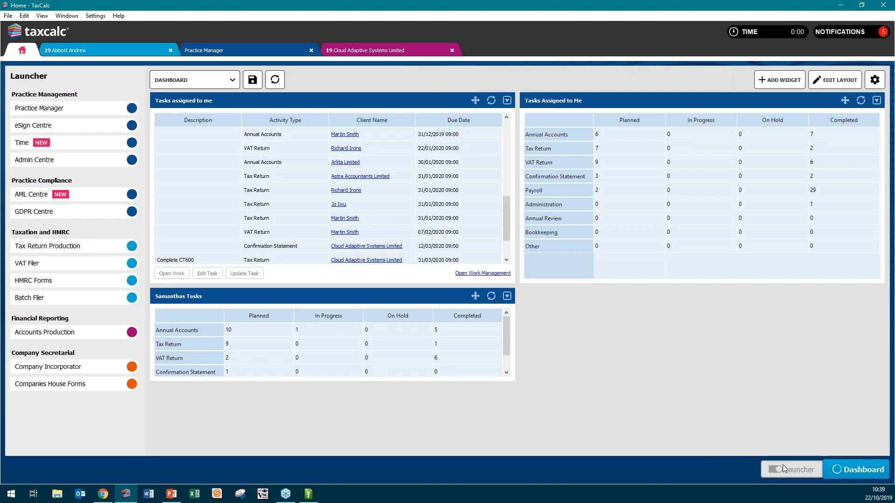
pyautogui.click(814, 474)
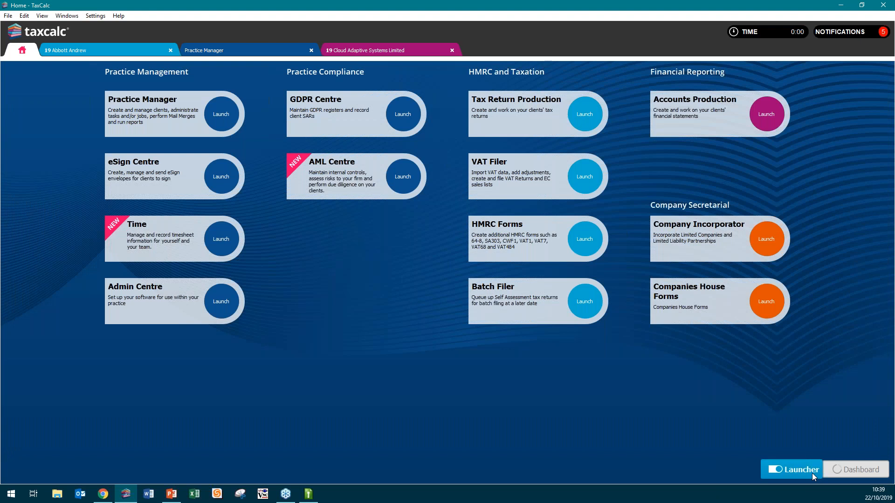
pyautogui.click(868, 468)
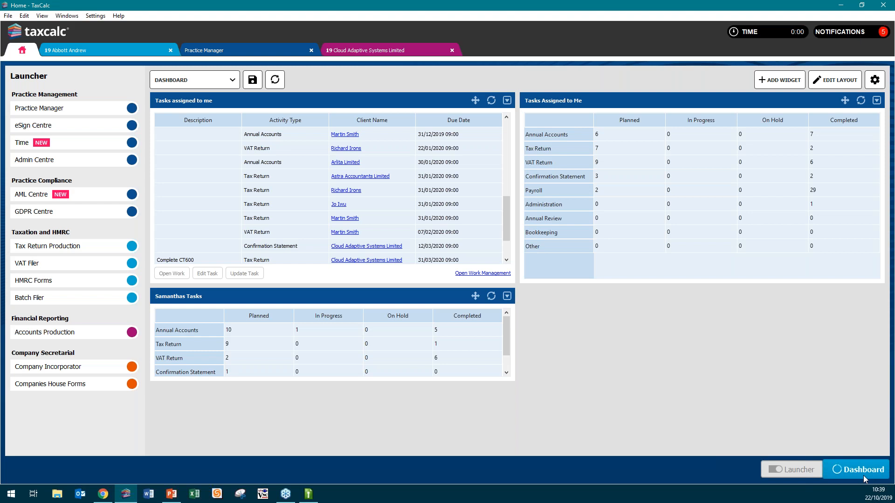
# View the TaxCalc Practice Management dashboard, followed by the TaxCalc Accounts Dashboard
pyautogui.click(230, 82)
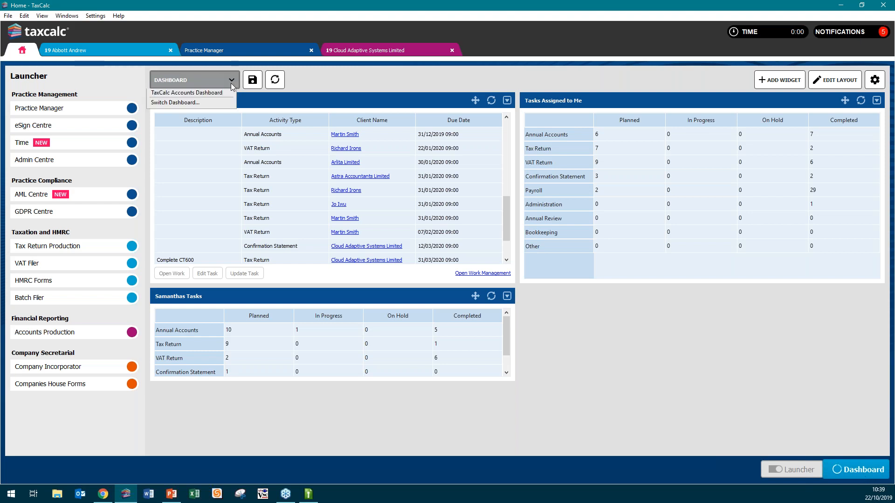
pyautogui.click(176, 104)
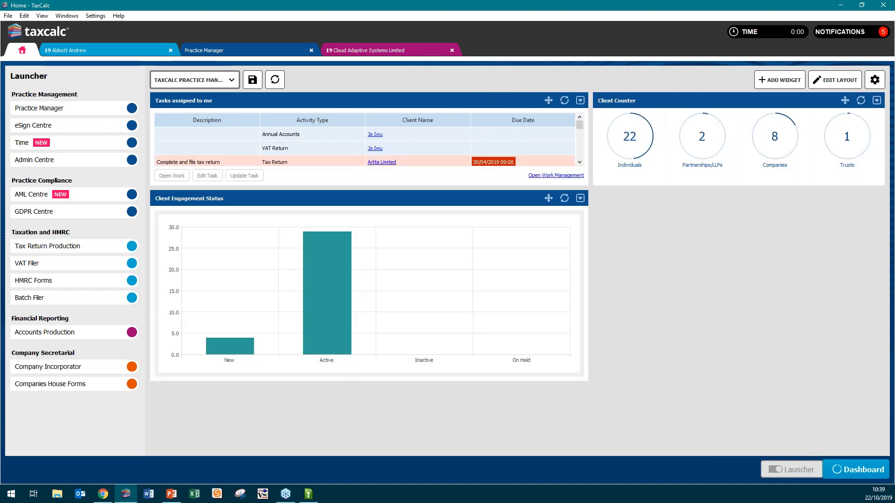
pyautogui.click(186, 84)
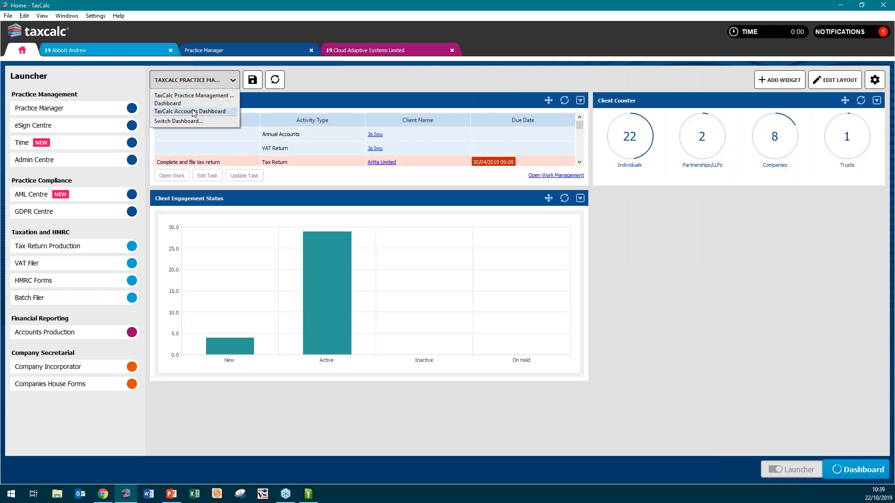
pyautogui.click(194, 112)
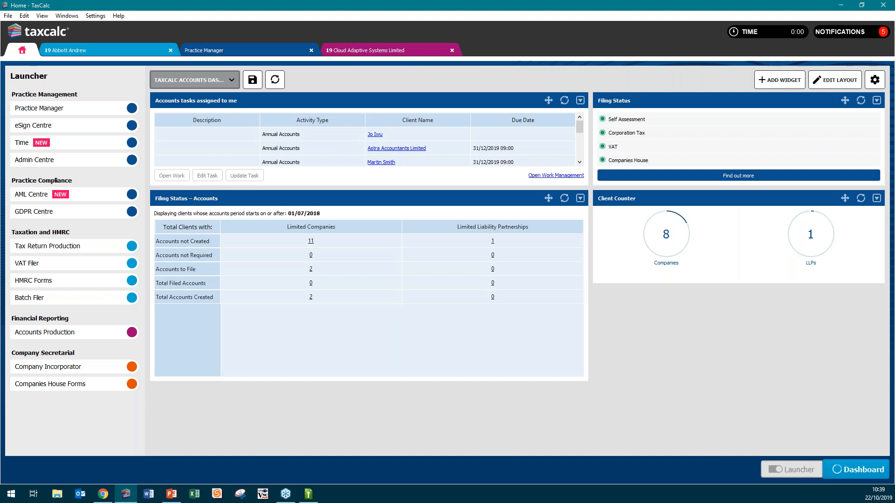
# Switch through the TaxCalc Practice Management dashboard to the one named Dashboard and look through the tasks assigned to me
pyautogui.click(209, 82)
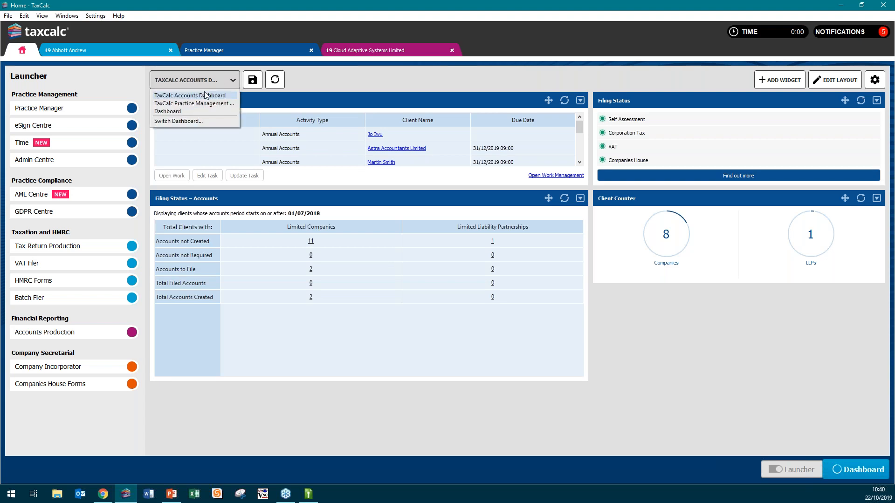
pyautogui.click(204, 104)
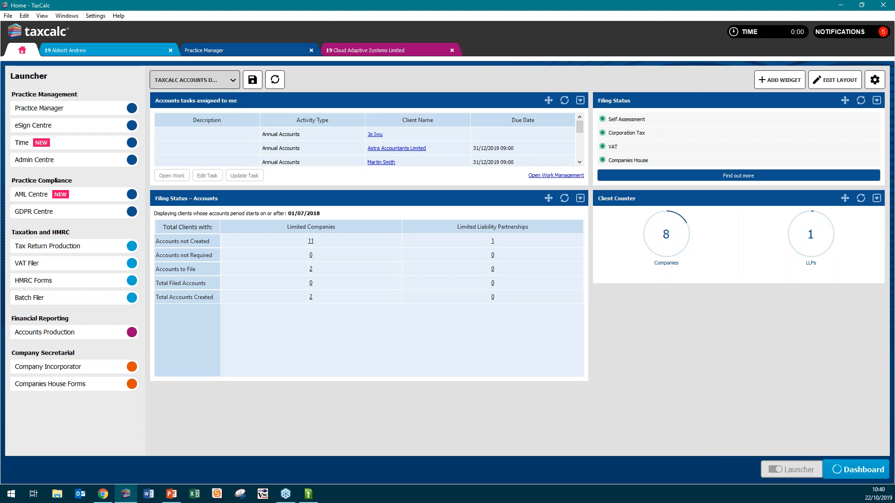
pyautogui.click(208, 83)
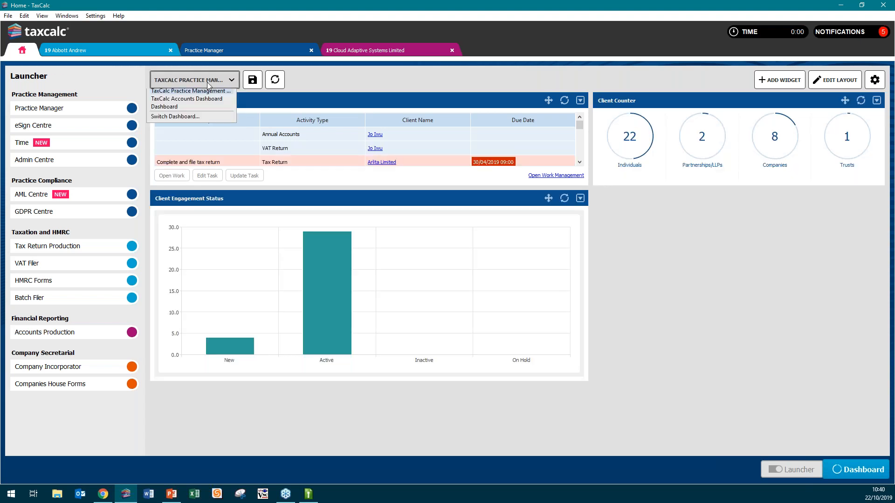
pyautogui.click(196, 111)
pyautogui.moveTo(507, 144); pyautogui.dragTo(501, 200)
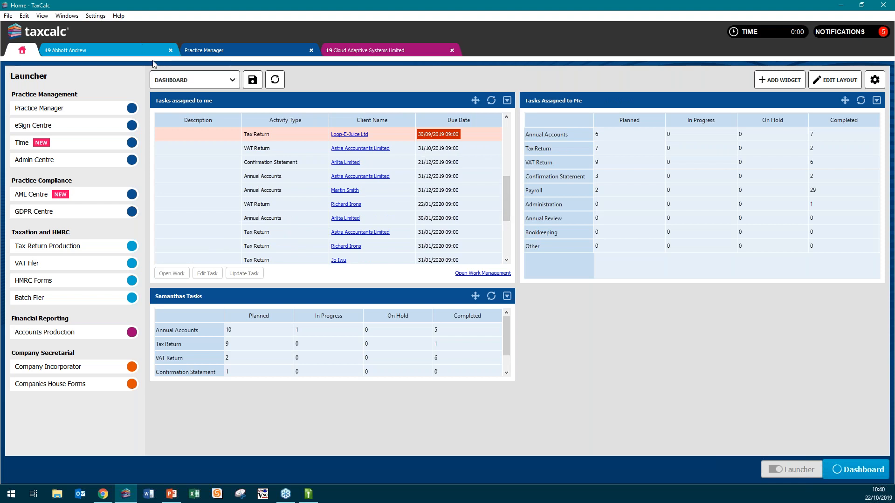
# Display the TaxCalc Accounts Dashboard again and go from it to the TaxCalc Practice Management dashboard
pyautogui.click(193, 82)
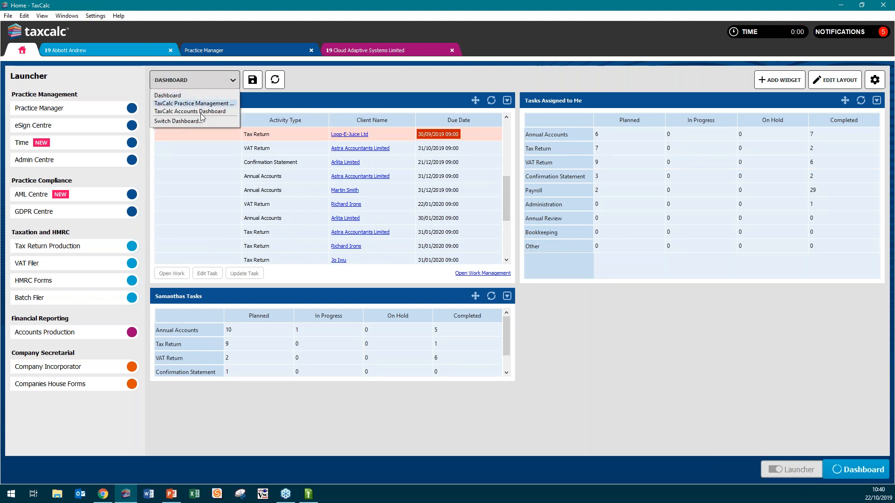
pyautogui.click(198, 112)
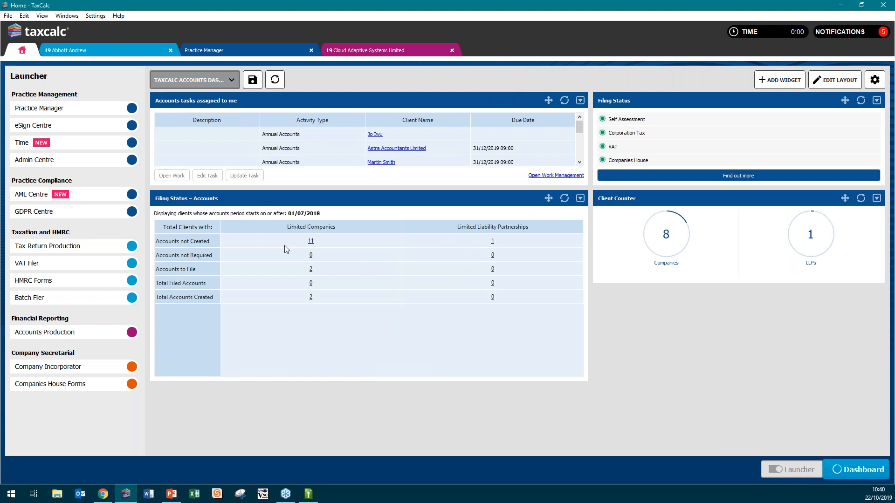
pyautogui.click(210, 81)
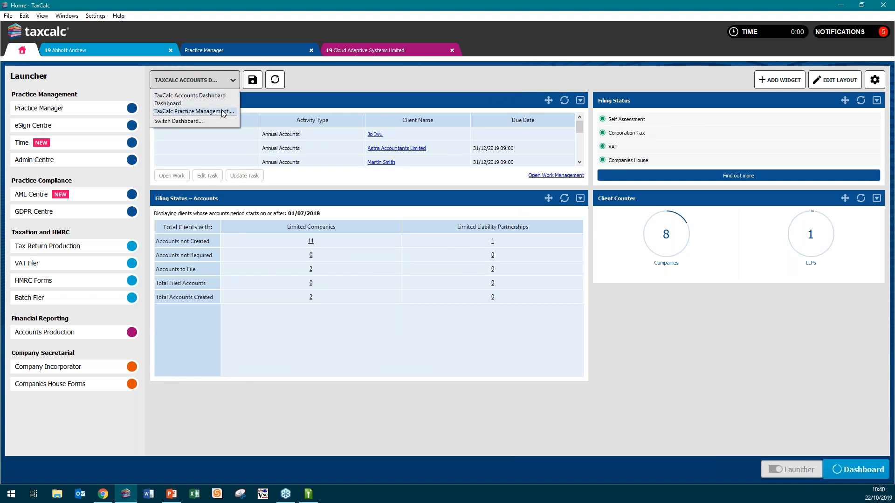
pyautogui.click(223, 112)
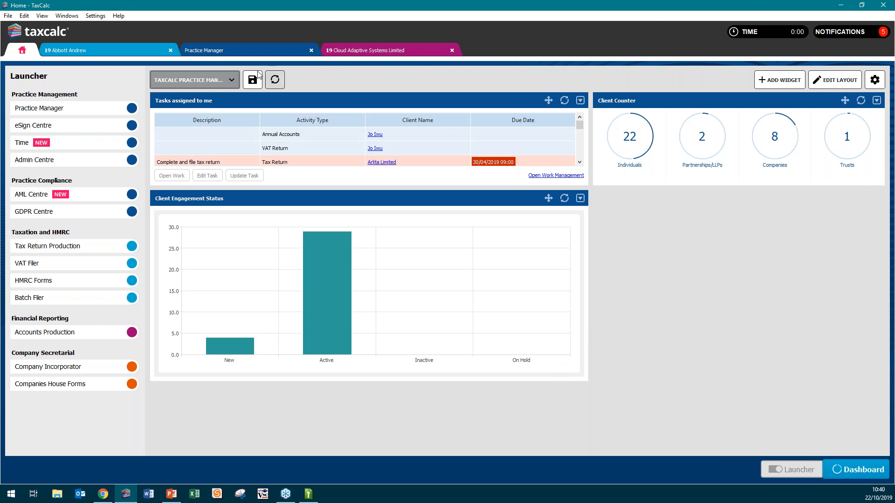
# Return to the dashboard named Dashboard and review its list of tasks assigned to me
pyautogui.click(228, 78)
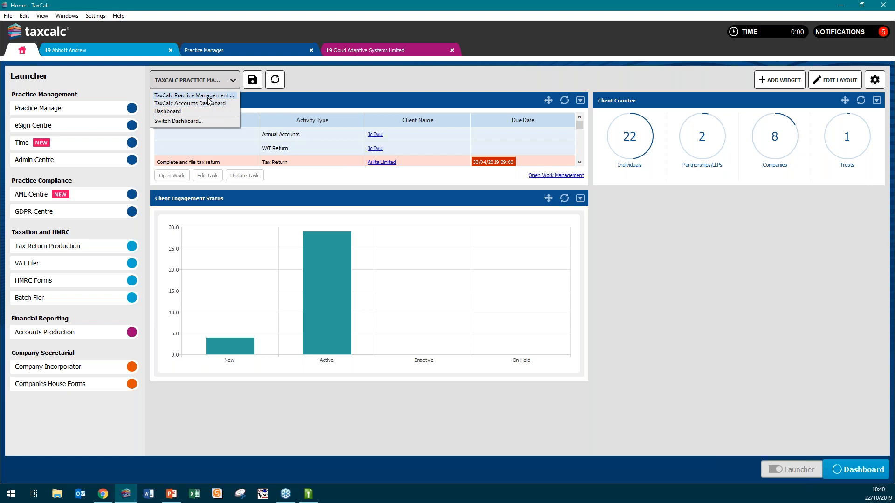
pyautogui.press('Escape')
pyautogui.scroll(1, 205, 86)
pyautogui.click(205, 84)
pyautogui.click(191, 116)
pyautogui.moveTo(506, 139); pyautogui.dragTo(502, 191)
pyautogui.scroll(5, 501, 191)
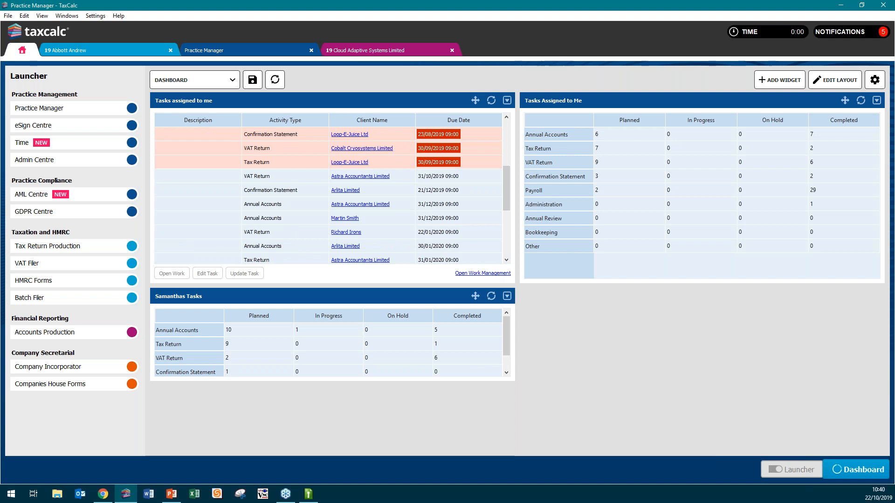
# Open Work Management from the tasks widget and filter the list to uncompleted jobs and tasks for all users
pyautogui.click(483, 273)
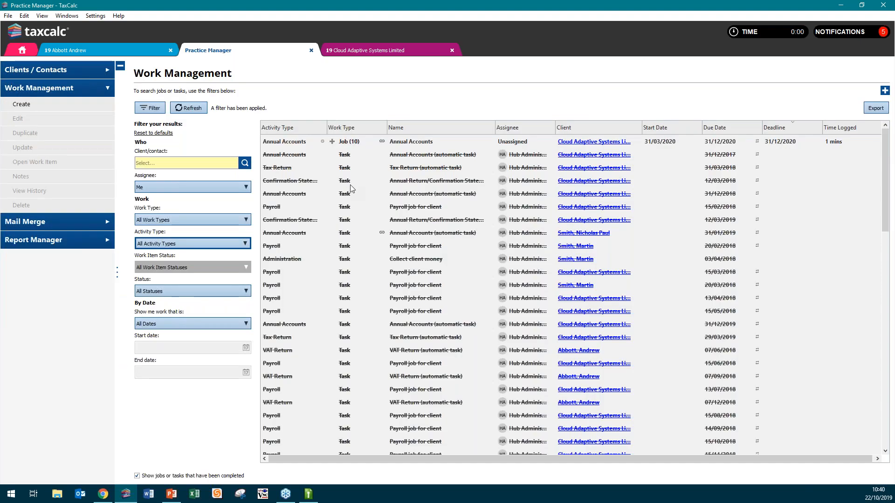
pyautogui.click(137, 476)
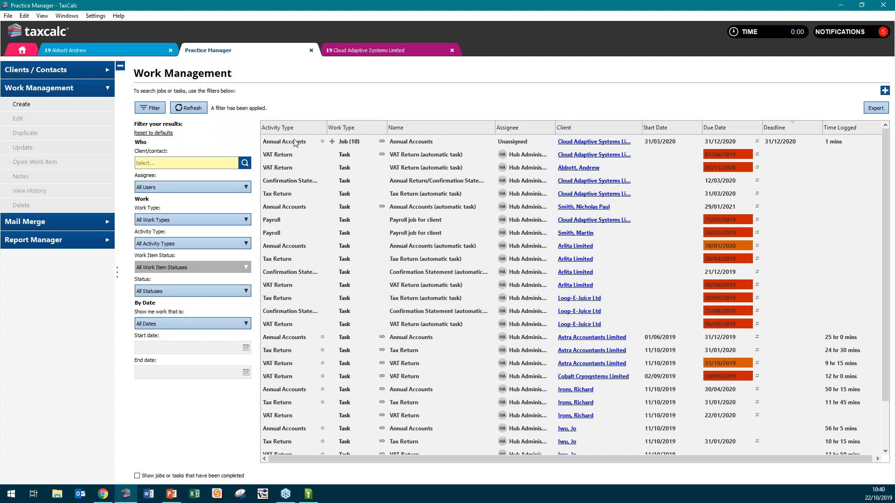
pyautogui.click(152, 111)
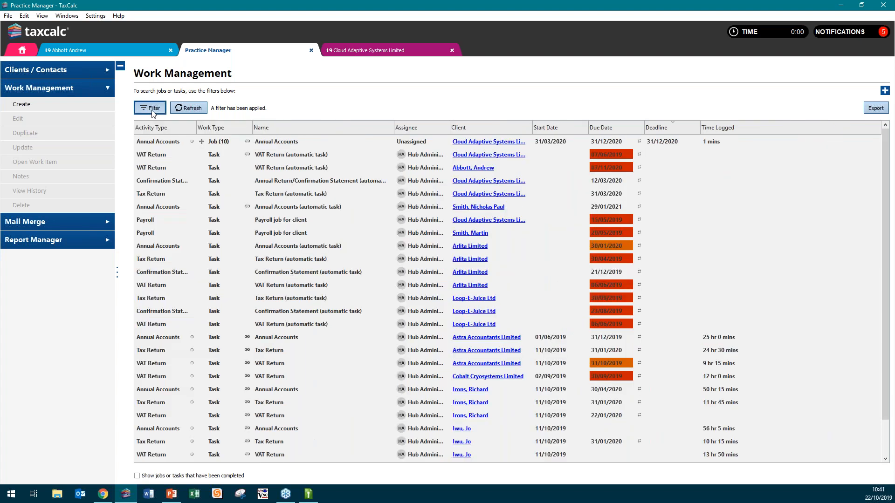
pyautogui.click(153, 111)
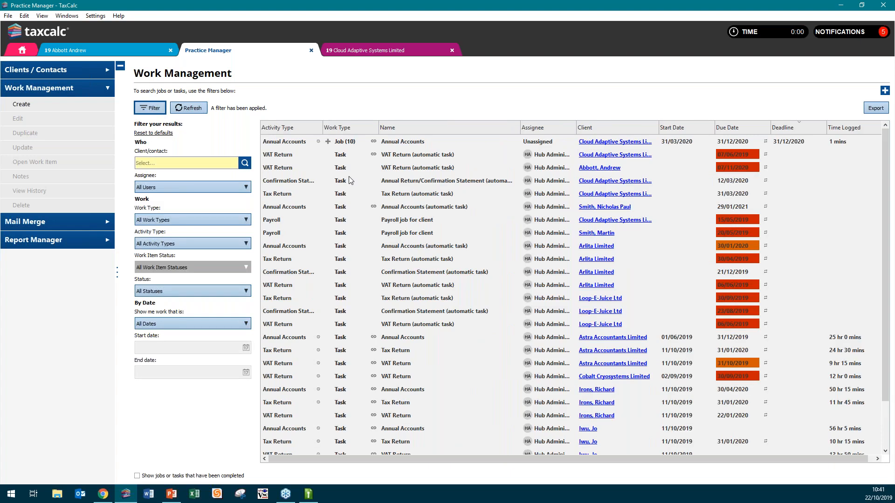
pyautogui.click(176, 187)
pyautogui.click(170, 198)
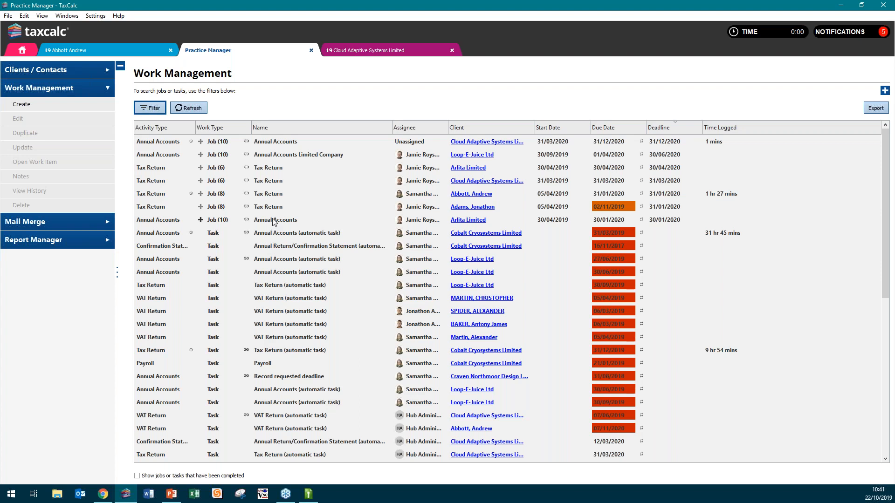
# Examine the tasks inside the Cloud Adaptive Systems Annual Accounts job, including completed ones, and collapse the job again
pyautogui.click(200, 142)
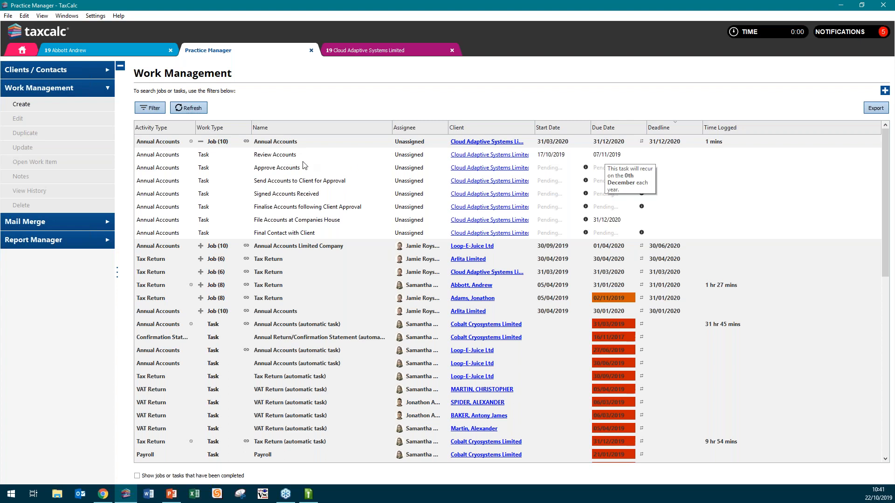
pyautogui.click(138, 476)
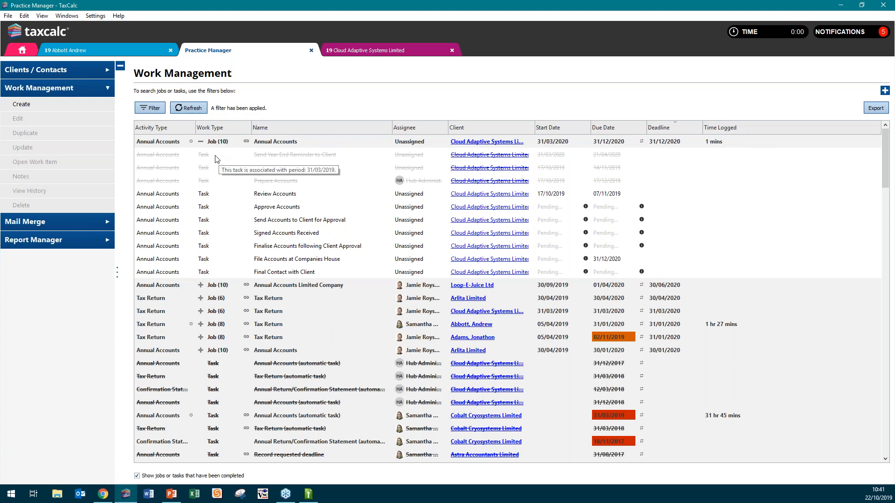
pyautogui.click(200, 142)
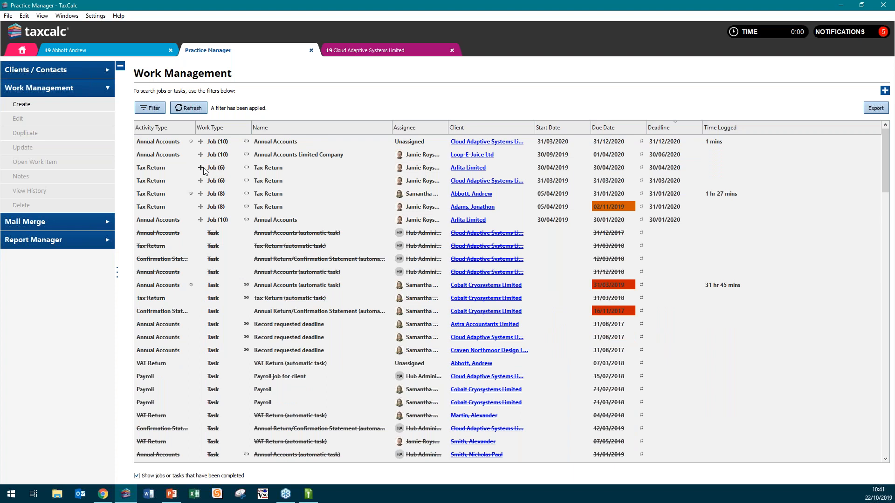
# Examine the tasks inside Arlita Limited's Tax Return job and the eight-task Tax Return job with logged time, collapsing each again
pyautogui.click(201, 168)
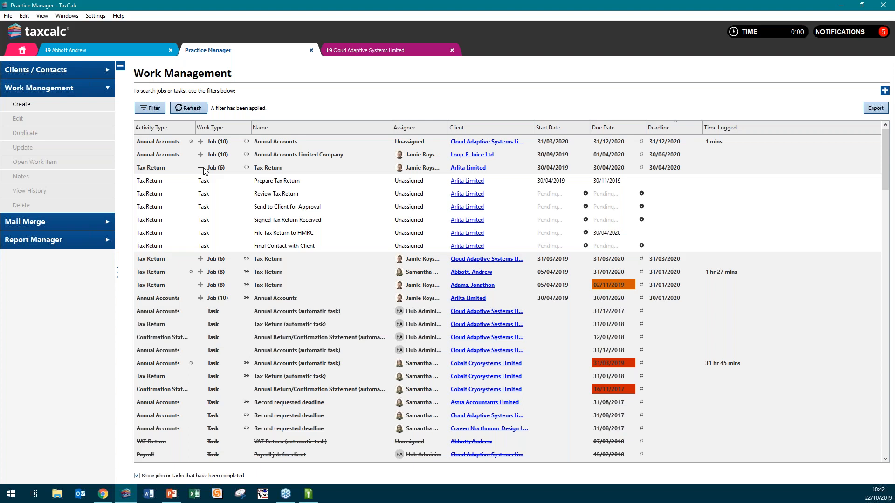
pyautogui.click(201, 168)
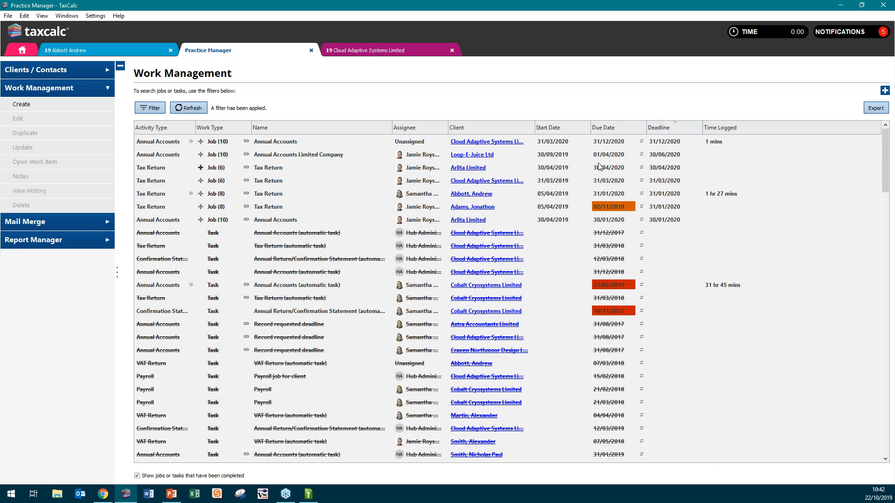
pyautogui.click(200, 194)
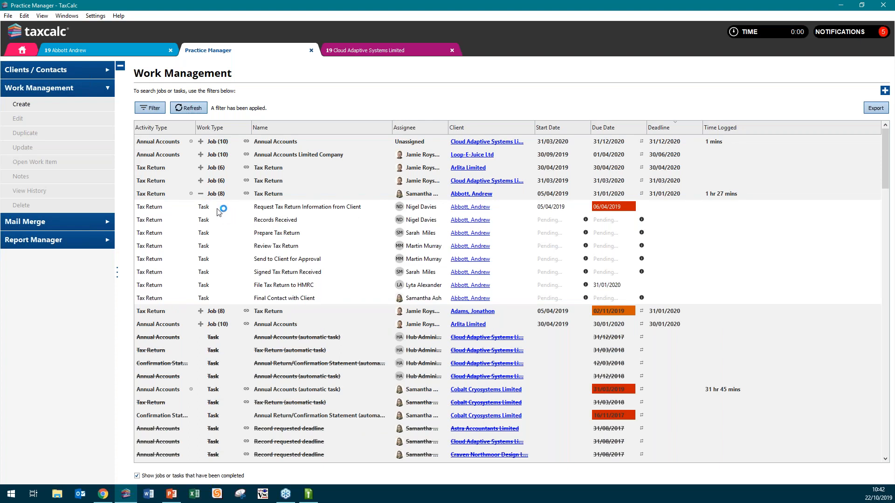
pyautogui.click(201, 194)
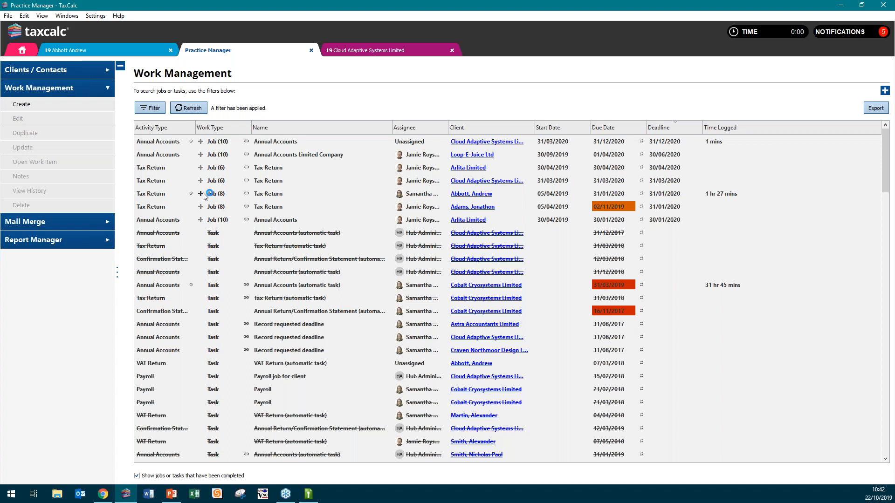
# Open the application settings, start customising Practice Manager and display its Job Templates
pyautogui.click(118, 16)
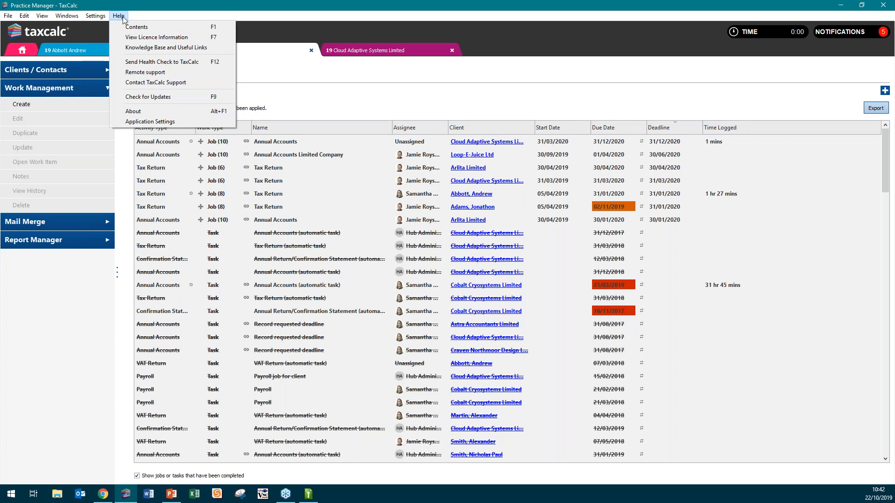
pyautogui.click(151, 122)
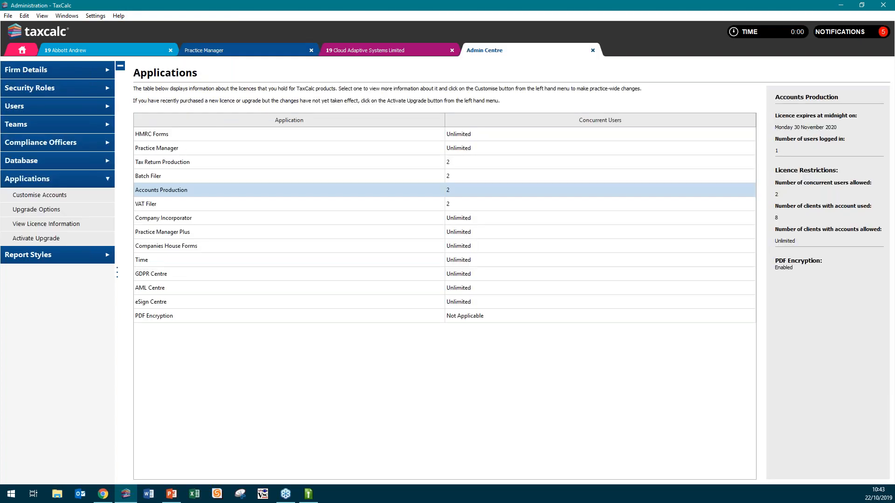
pyautogui.click(164, 149)
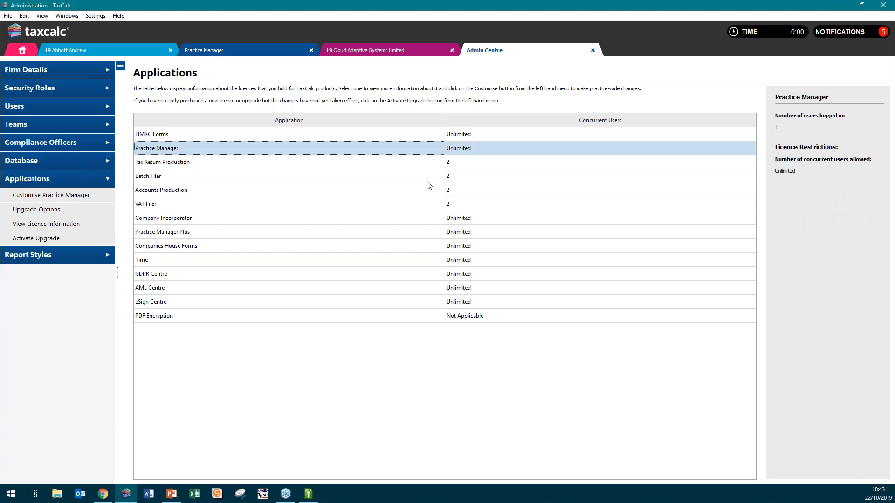
pyautogui.click(51, 195)
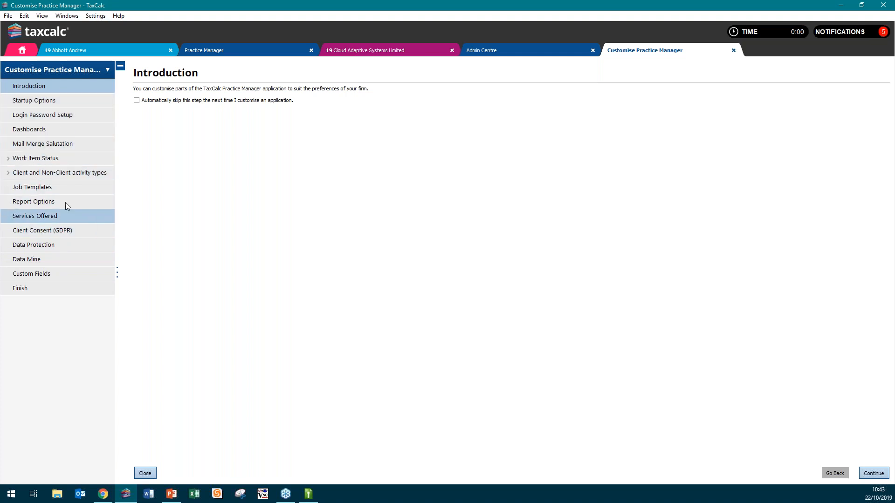
pyautogui.click(66, 188)
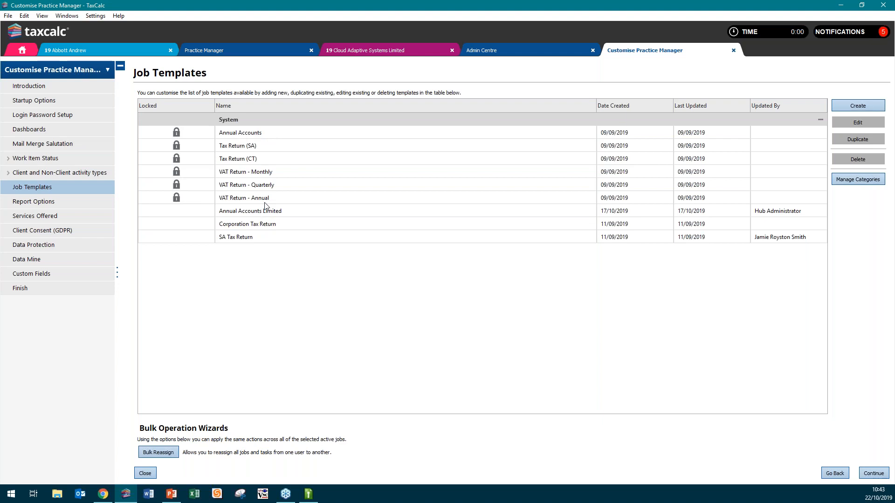
# Open the Annual Accounts Limited job template for editing and examine its general info, client and work associations, and dates
pyautogui.doubleClick(251, 216)
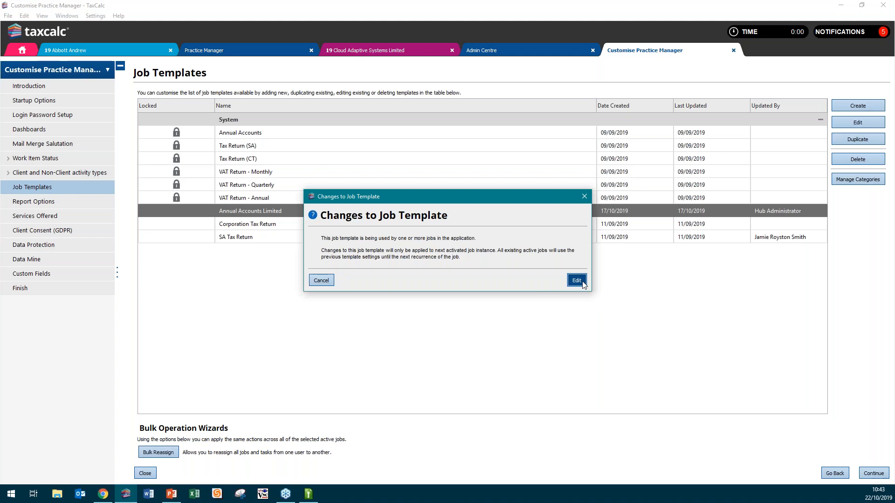
pyautogui.click(577, 280)
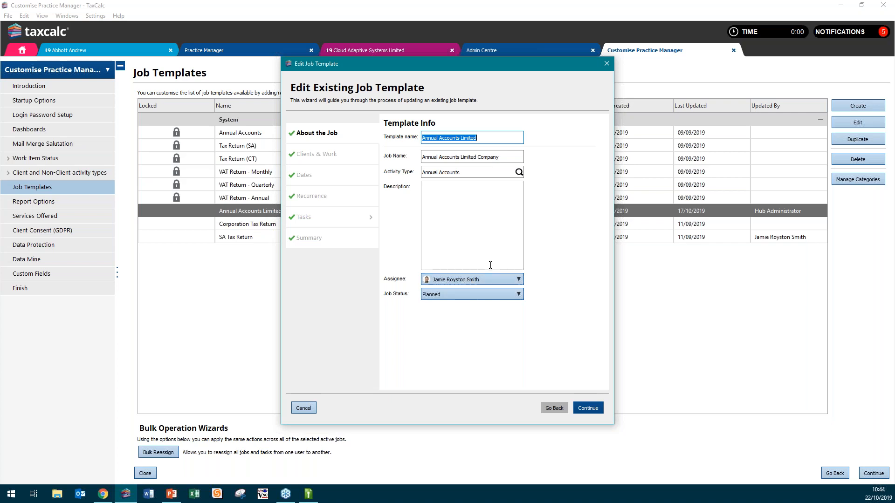
pyautogui.click(338, 163)
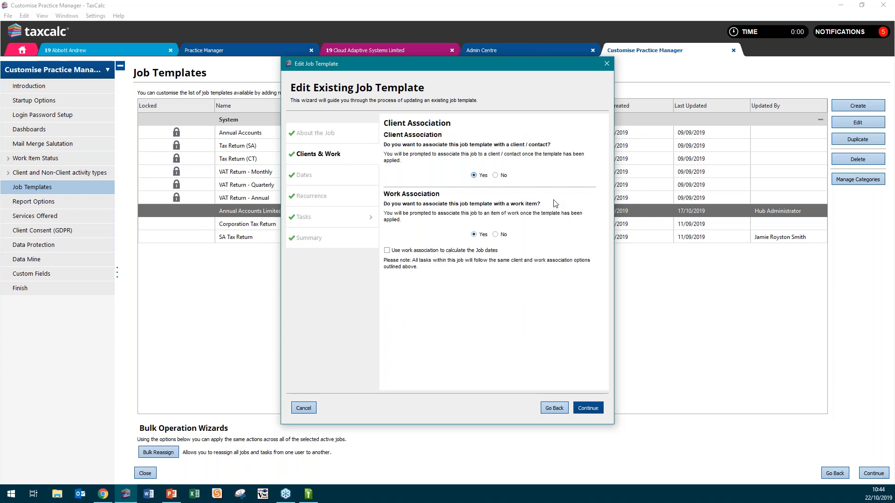
pyautogui.click(345, 182)
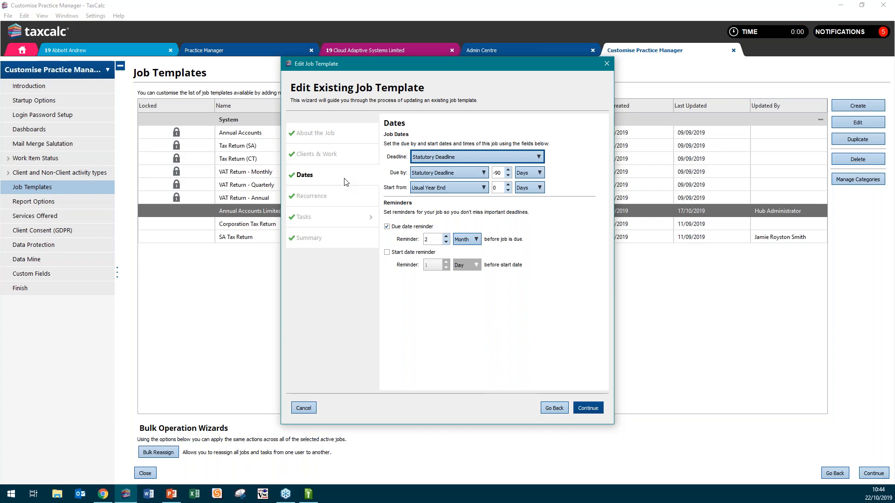
# Examine the job deadline choices, keeping Statutory Deadline, and inspect the due-by day offset
pyautogui.click(489, 157)
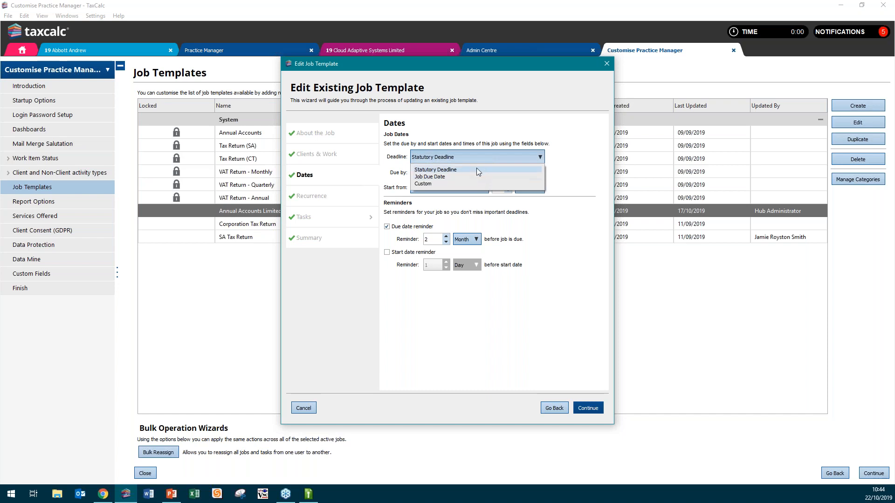
pyautogui.click(476, 169)
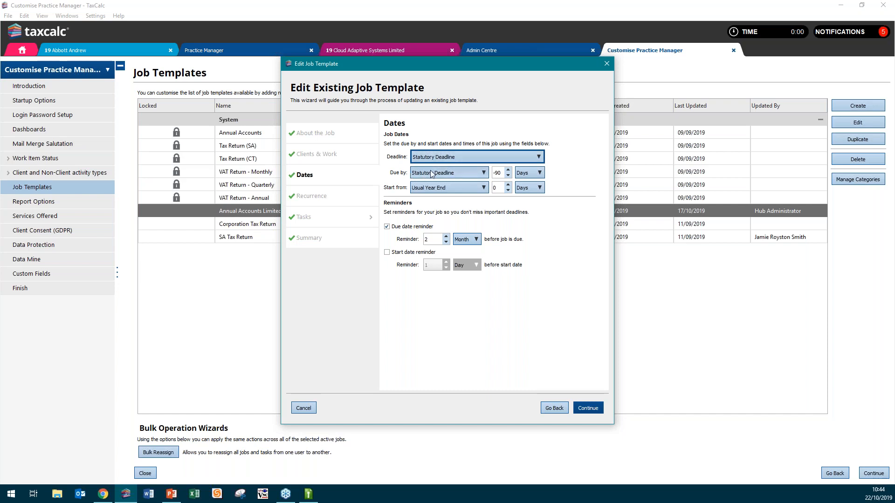
pyautogui.click(502, 173)
pyautogui.moveTo(503, 173); pyautogui.dragTo(492, 173)
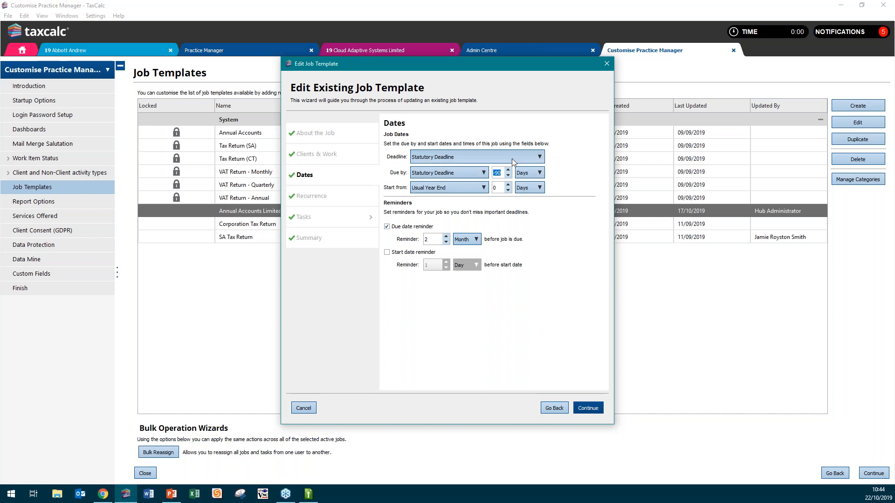
pyautogui.click(501, 175)
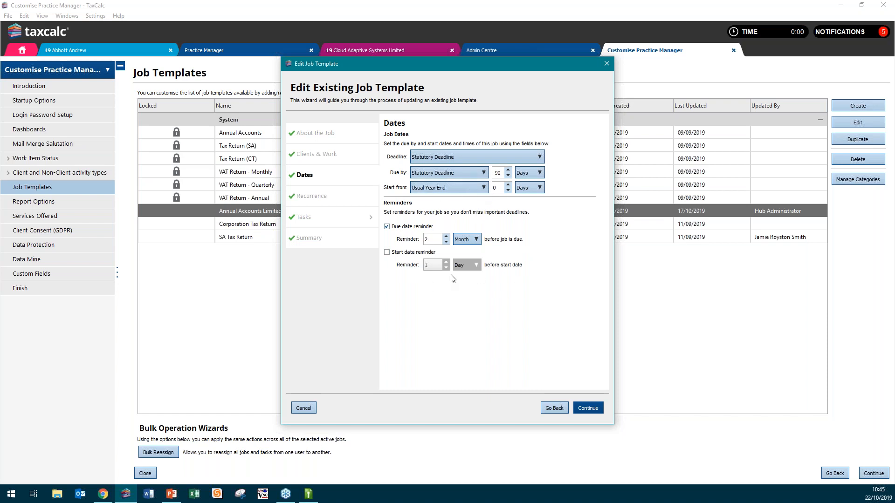
# Examine the template's recurrence settings and task list, enlarging the template editor window to show more tasks
pyautogui.click(347, 196)
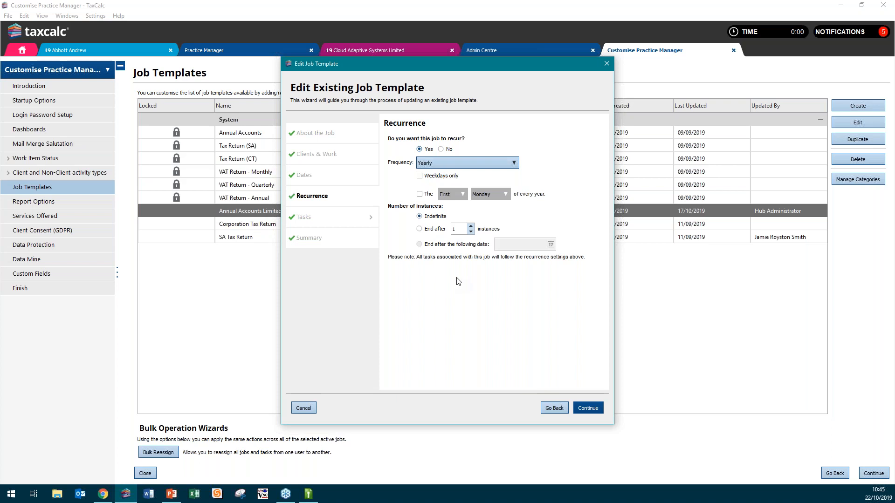
pyautogui.click(328, 223)
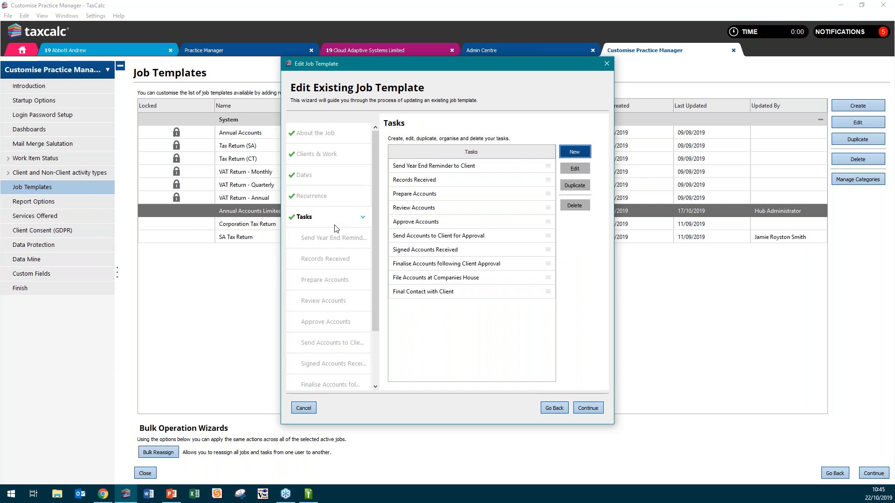
pyautogui.moveTo(391, 57); pyautogui.dragTo(394, 47)
pyautogui.moveTo(377, 214); pyautogui.dragTo(386, 171)
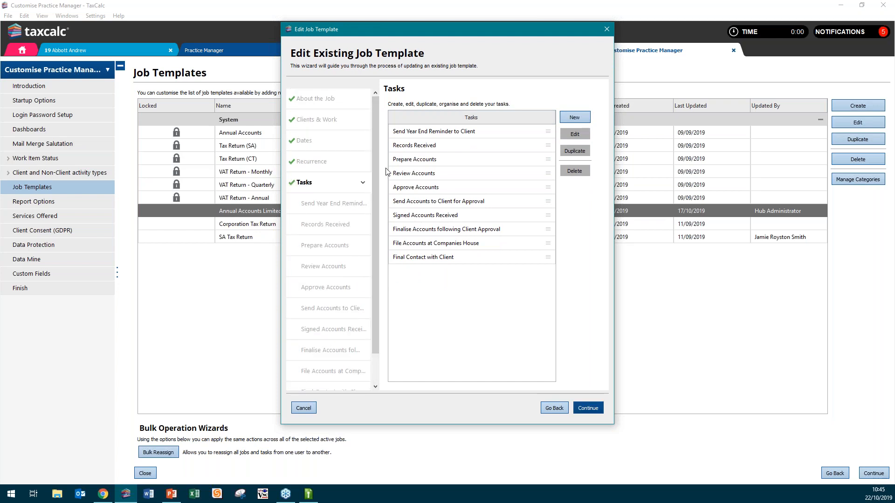
# Examine the task information of the first five template tasks, returning to Send Year End Reminder to Client
pyautogui.click(341, 207)
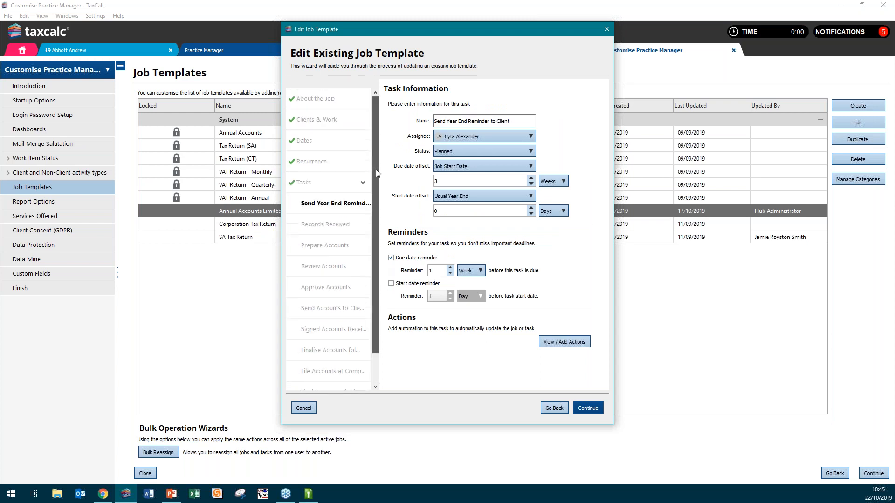
pyautogui.click(311, 226)
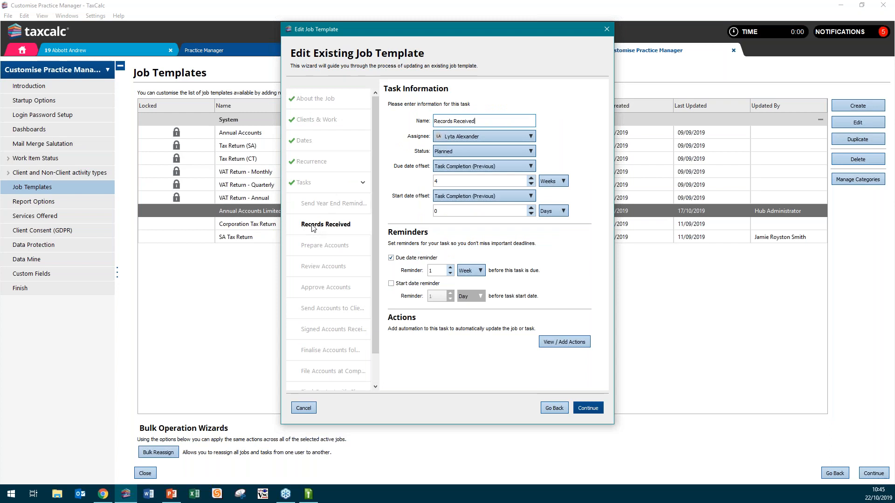
pyautogui.click(319, 203)
pyautogui.click(321, 233)
pyautogui.click(320, 253)
pyautogui.click(317, 269)
pyautogui.click(317, 293)
pyautogui.click(332, 207)
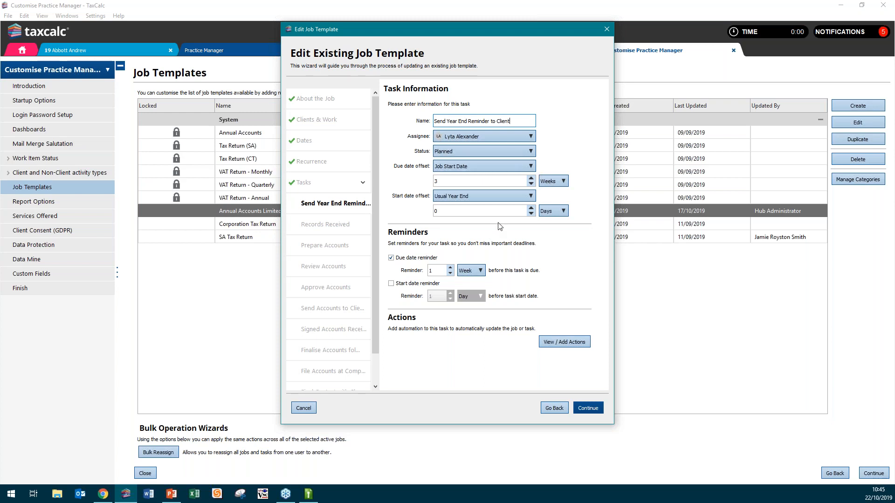
# Examine the due date offset choices for the Send Year End Reminder to Client task, keeping Job Start Date
pyautogui.click(520, 166)
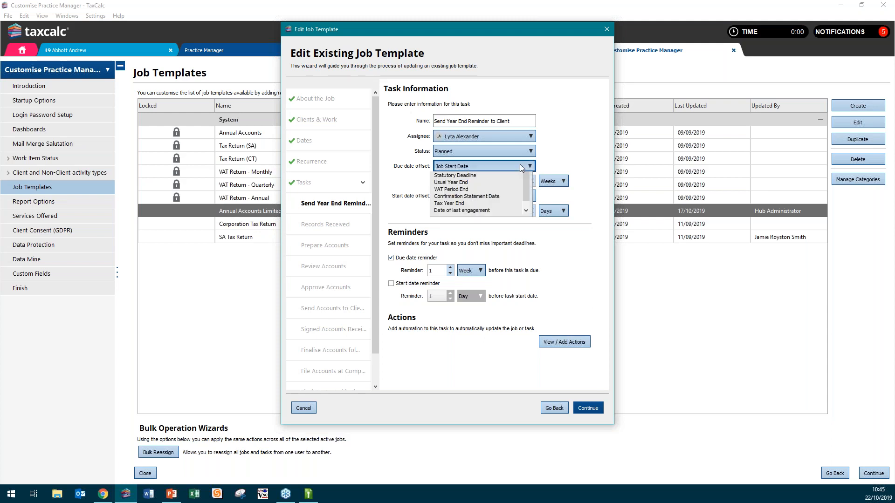
pyautogui.click(559, 162)
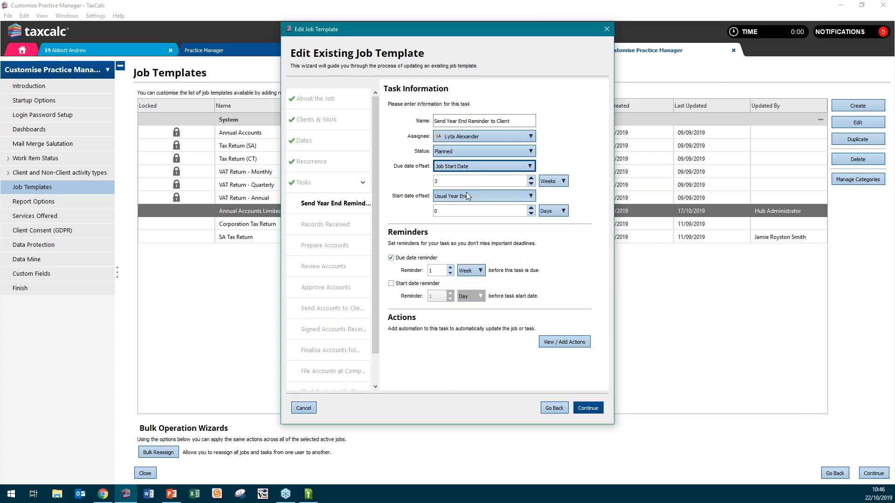
pyautogui.click(521, 168)
pyautogui.click(502, 163)
pyautogui.click(486, 164)
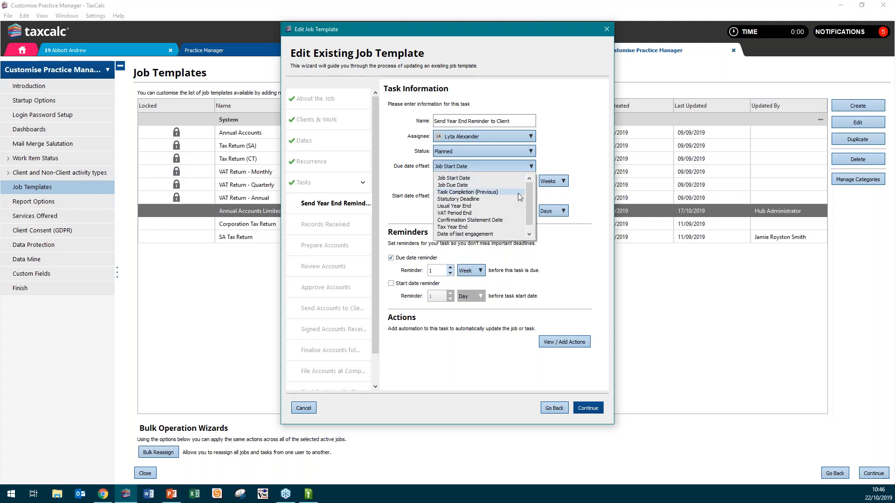
pyautogui.click(579, 148)
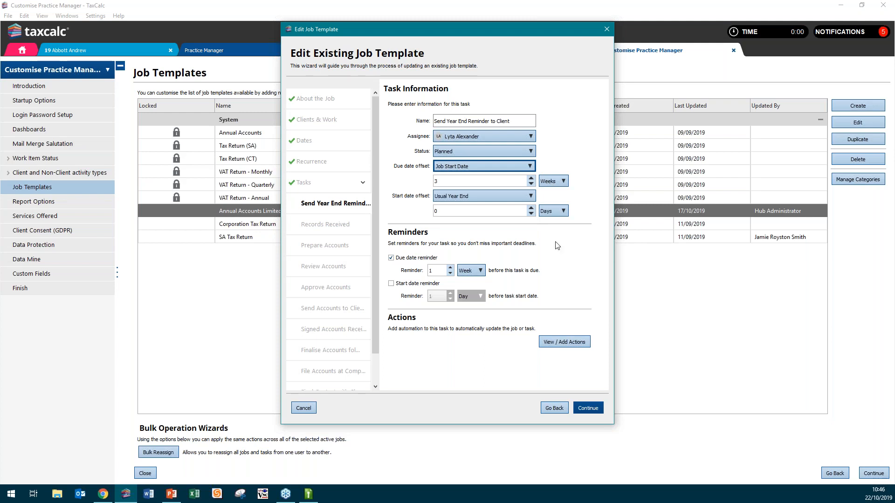
# Examine the reminder task's automated actions and the available action triggers, keeping Task completion, and save and close the actions
pyautogui.click(561, 340)
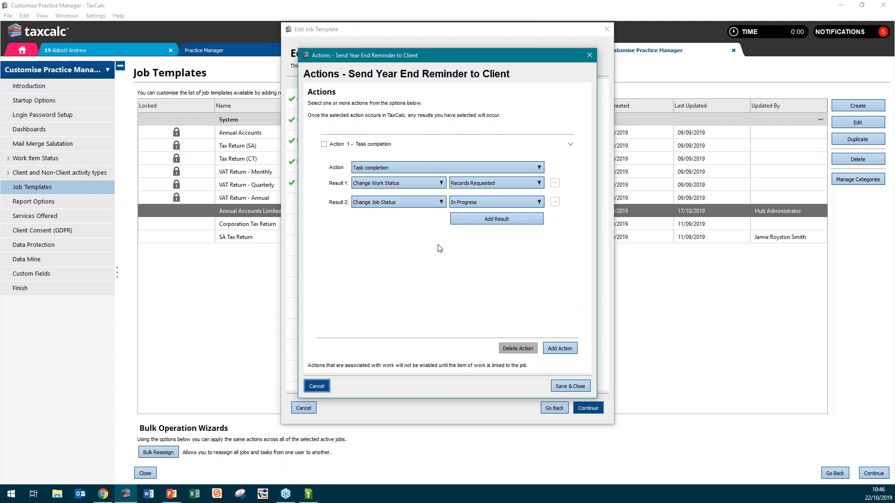
pyautogui.click(390, 168)
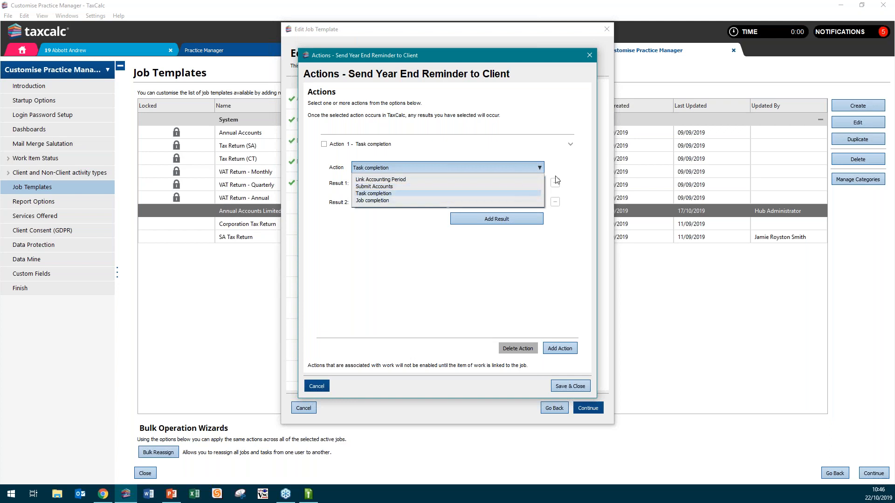
pyautogui.click(586, 164)
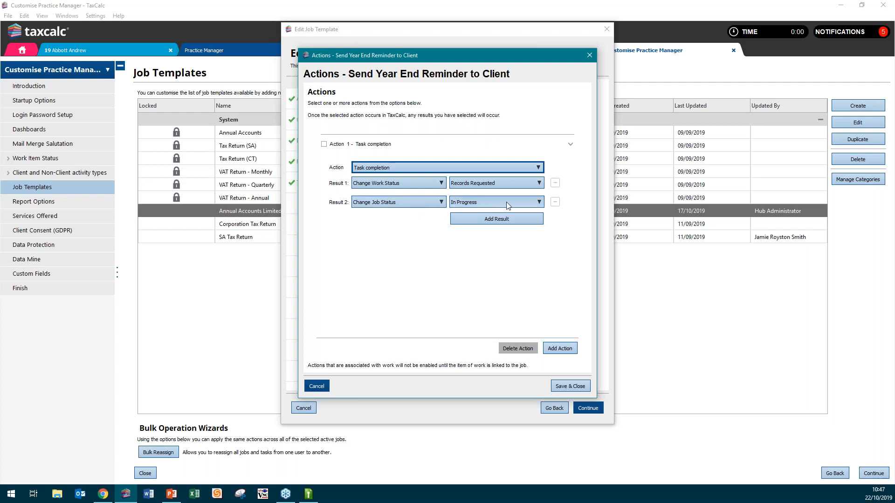
pyautogui.click(572, 388)
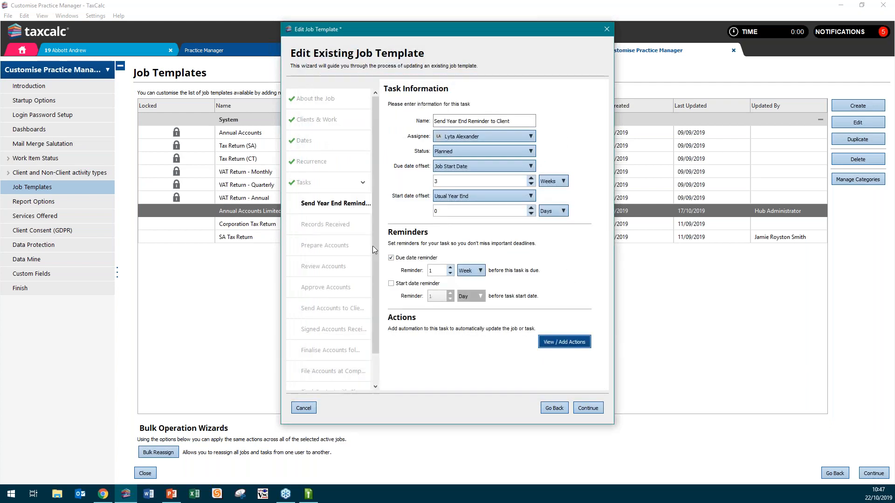
# Examine the Records Received through Approve Accounts tasks, including the assignee choices for Prepare Accounts and Review Accounts
pyautogui.click(342, 231)
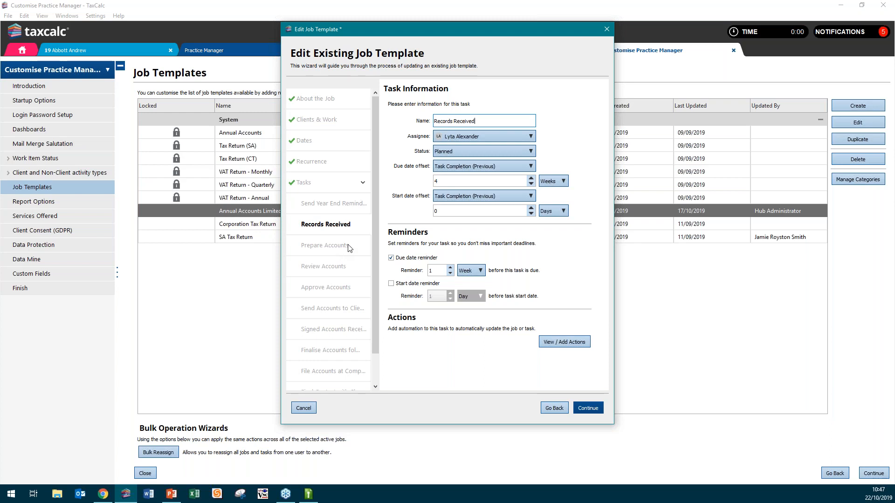
pyautogui.click(349, 246)
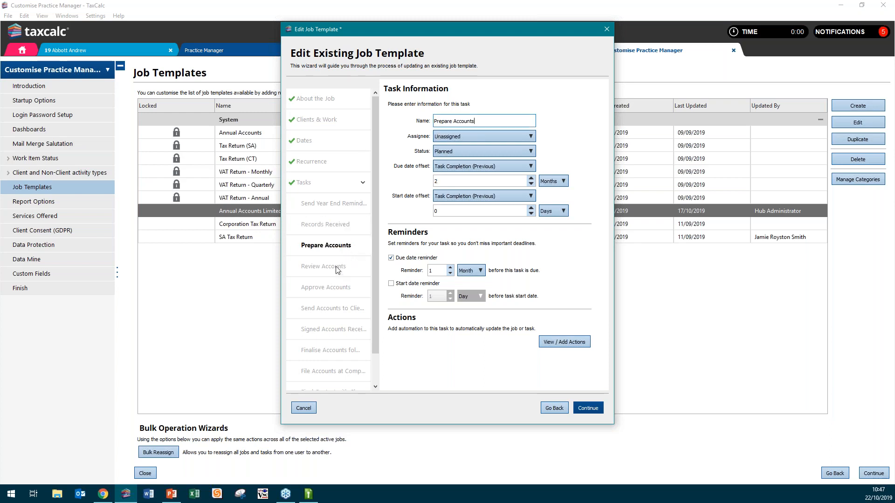
pyautogui.click(475, 135)
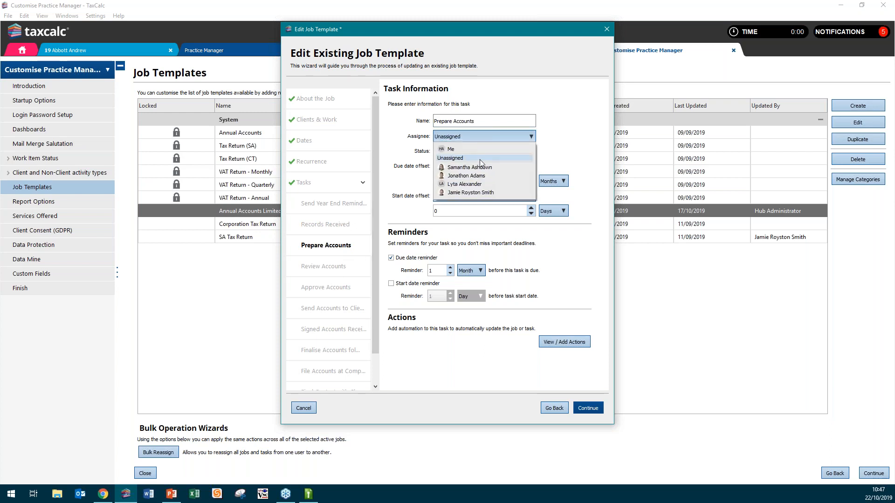
pyautogui.click(480, 162)
pyautogui.click(324, 266)
pyautogui.click(497, 140)
pyautogui.click(494, 191)
pyautogui.click(321, 287)
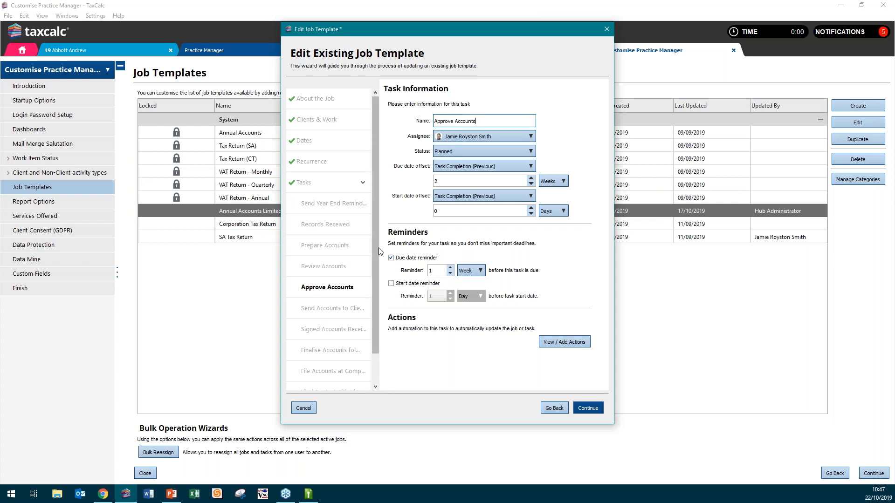
# Examine the Send Accounts to Client for Approval task and close the Annual Accounts Limited template without saving
pyautogui.click(337, 308)
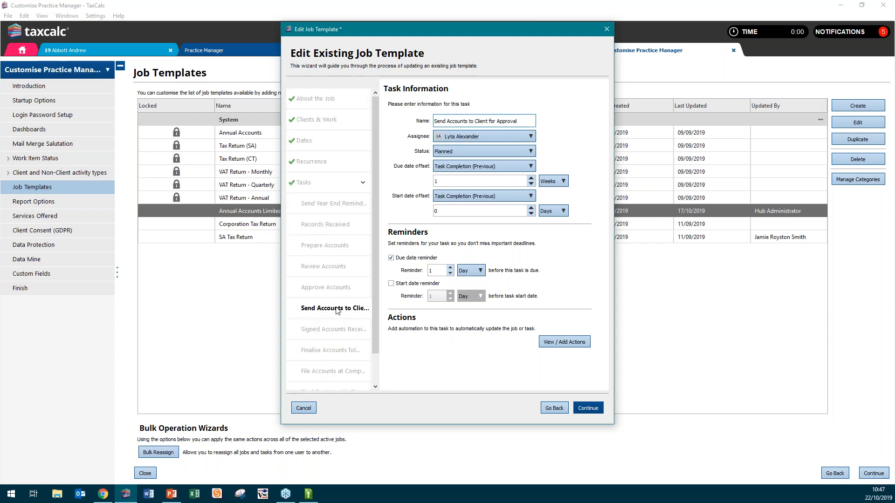
pyautogui.scroll(-1, 336, 310)
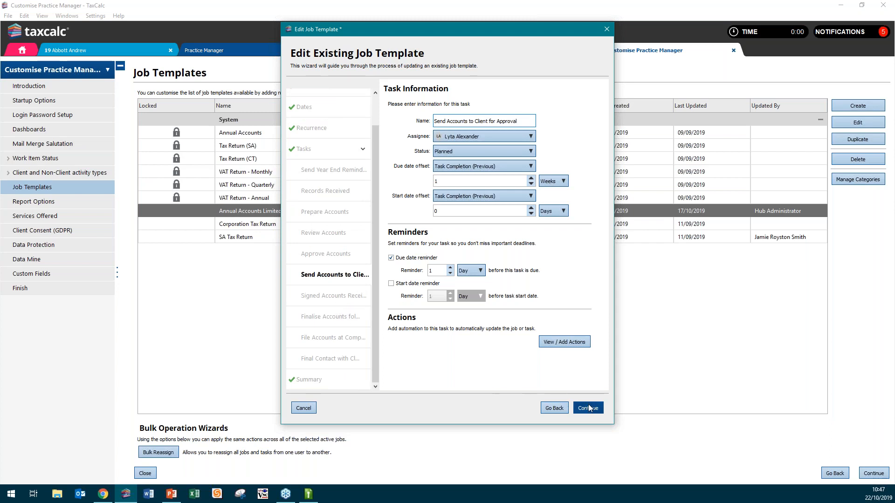
pyautogui.click(606, 29)
pyautogui.click(333, 255)
pyautogui.click(250, 216)
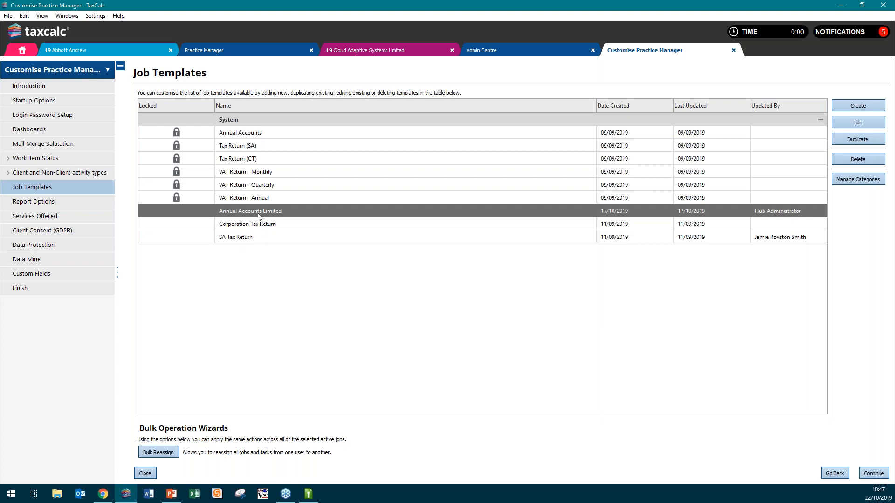
# Open Services Offered and examine the default job templates of the Annual accounts service for each client type
pyautogui.click(73, 220)
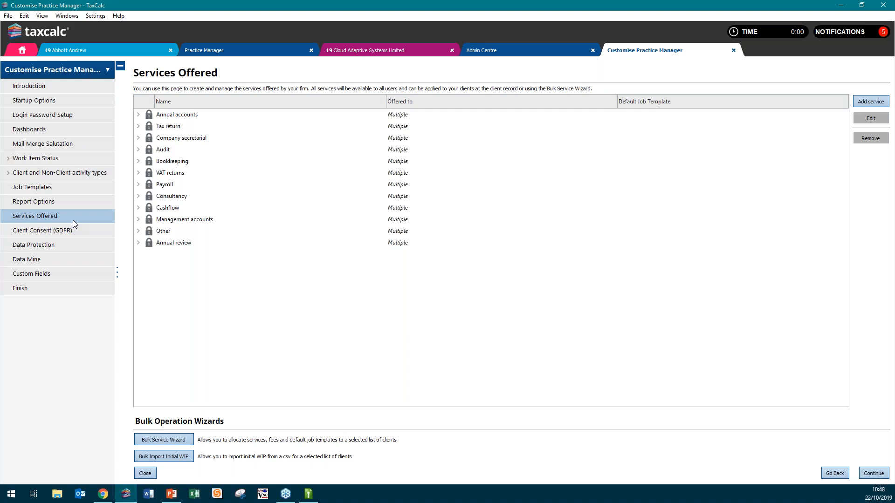
pyautogui.click(138, 114)
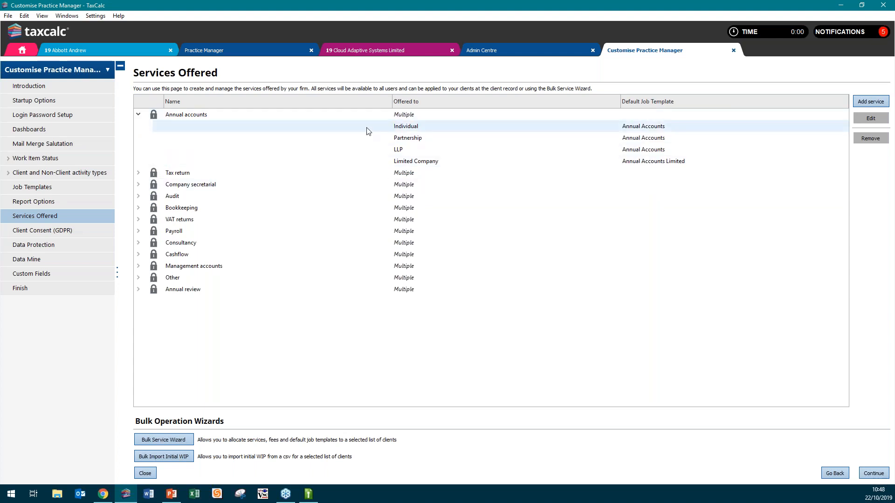
pyautogui.click(678, 116)
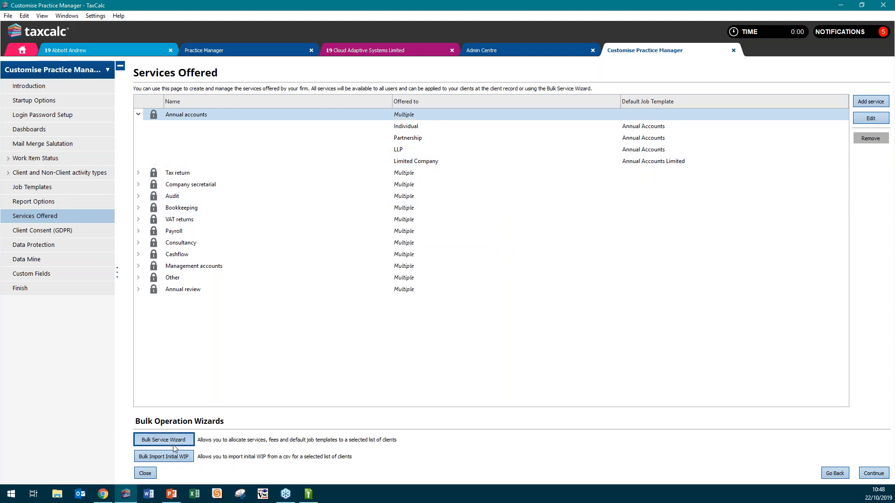
# Start the Bulk Service Wizard and select Tax return as the service to activate
pyautogui.click(156, 439)
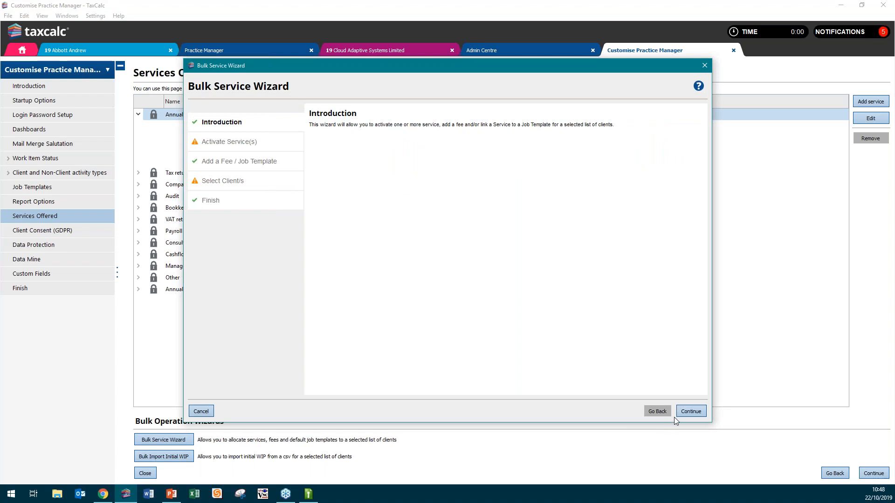
pyautogui.click(694, 411)
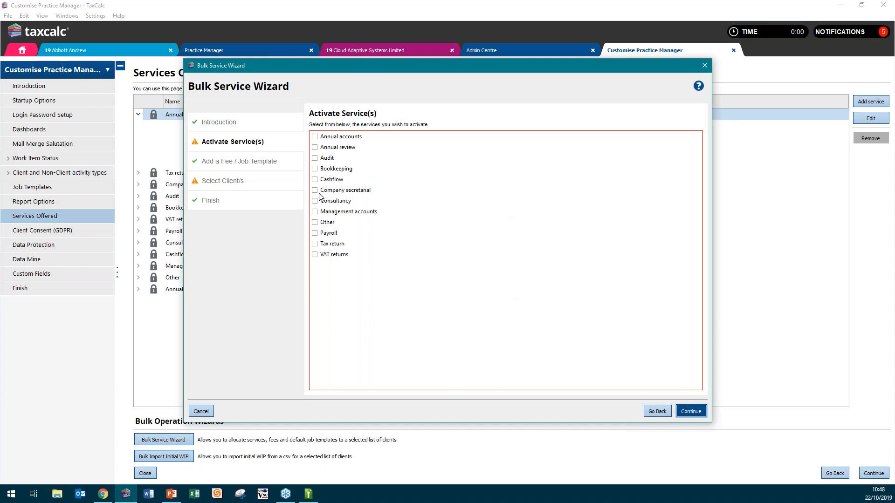
pyautogui.click(315, 244)
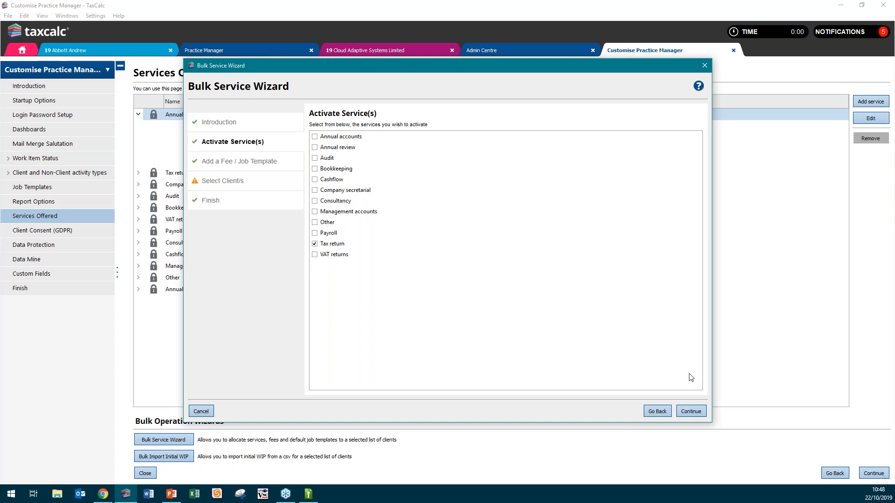
# Give the Tax return service a Fixed Fee basis, an expected fee of 200 and the SA Tax Return default job template
pyautogui.click(690, 410)
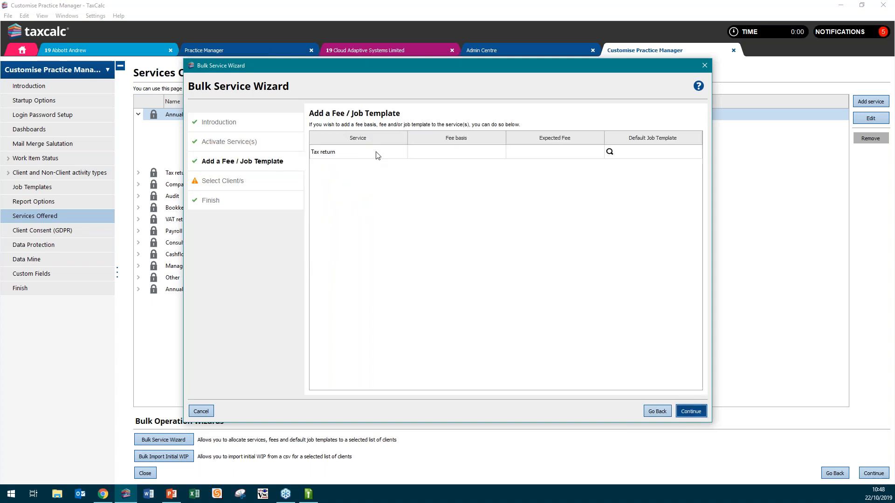
pyautogui.click(456, 152)
pyautogui.click(458, 150)
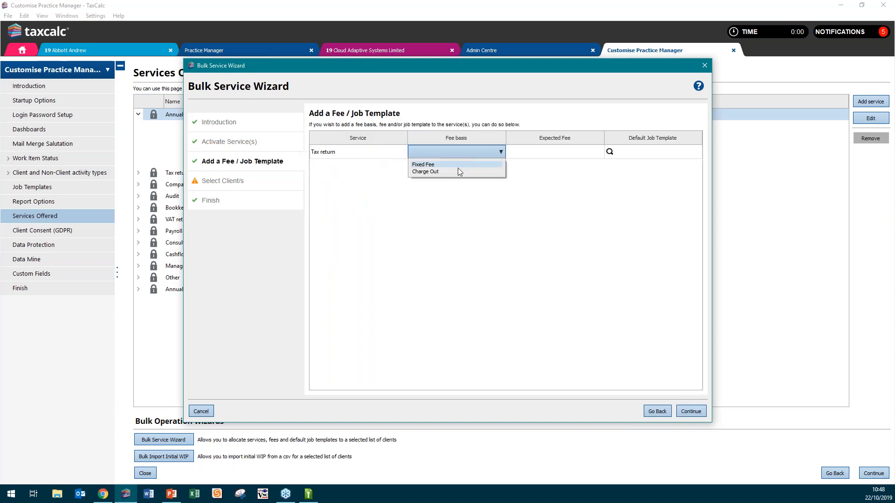
pyautogui.click(458, 167)
pyautogui.click(594, 155)
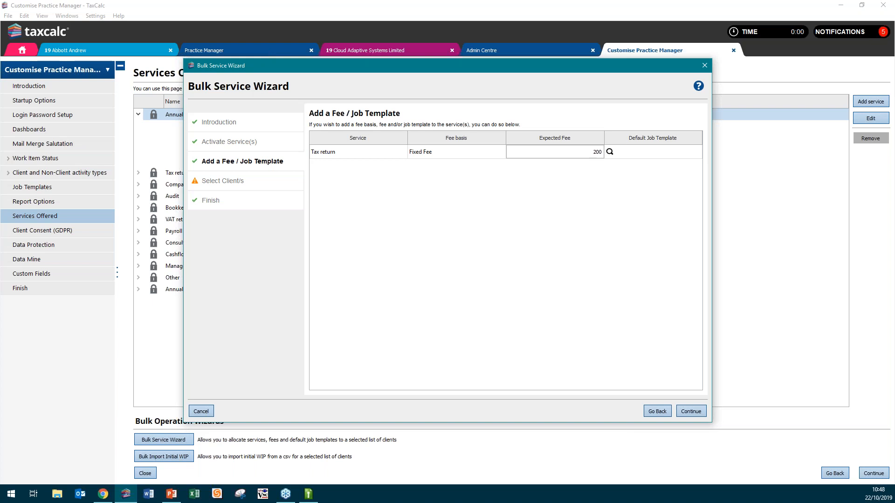
pyautogui.click(635, 153)
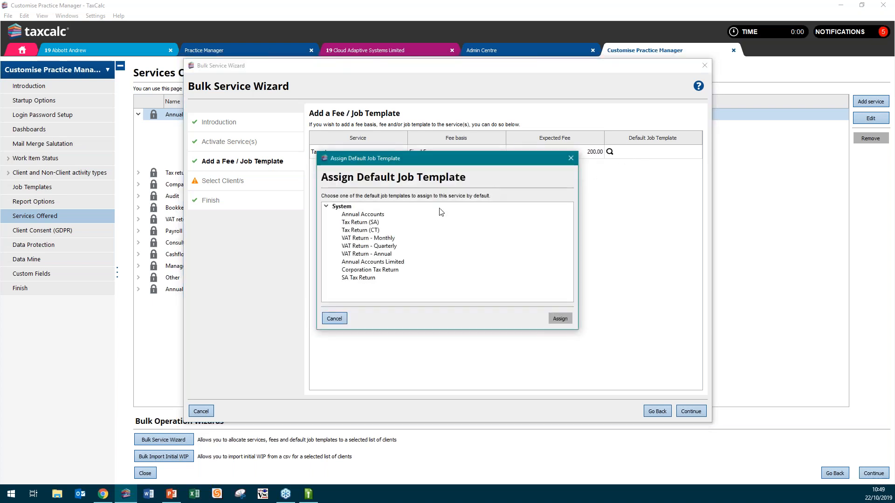
pyautogui.click(404, 279)
pyautogui.click(563, 320)
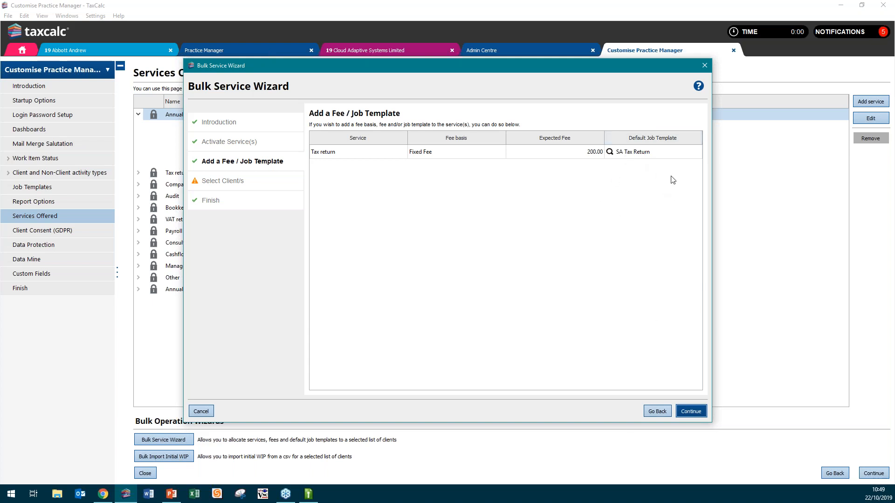
# Limit the wizard's client list to individuals by removing the Company, Partnership and Trust filters
pyautogui.click(690, 412)
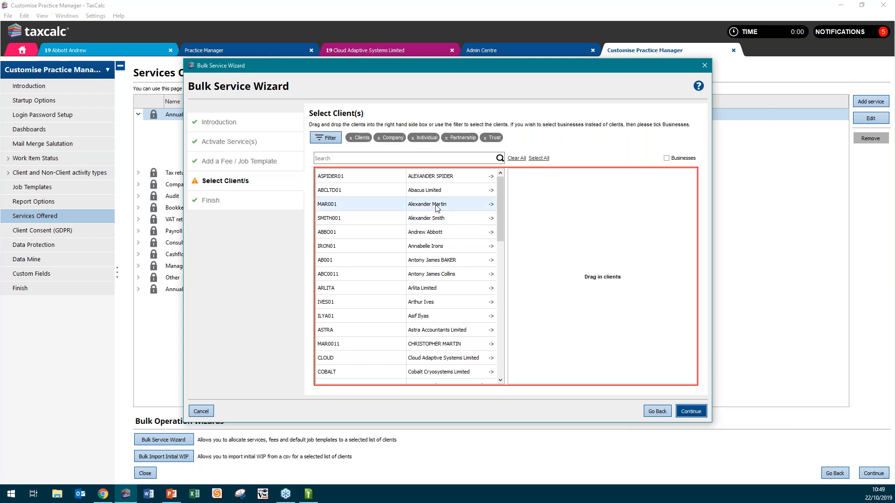
pyautogui.click(379, 138)
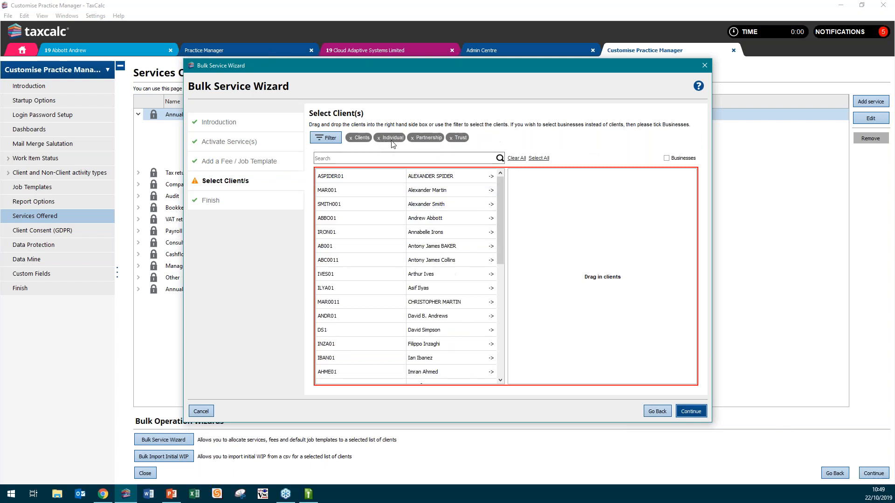
pyautogui.click(412, 138)
pyautogui.click(411, 138)
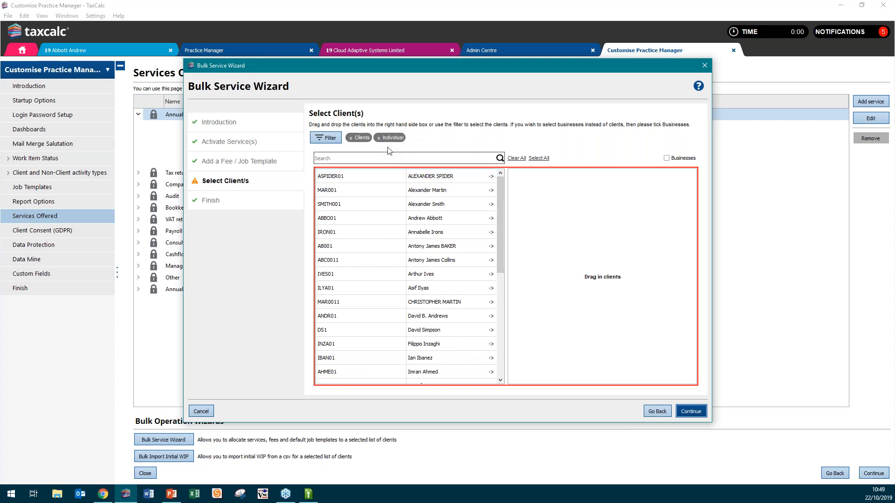
# Select all the filtered individual clients and finish the Bulk Service Wizard
pyautogui.click(537, 158)
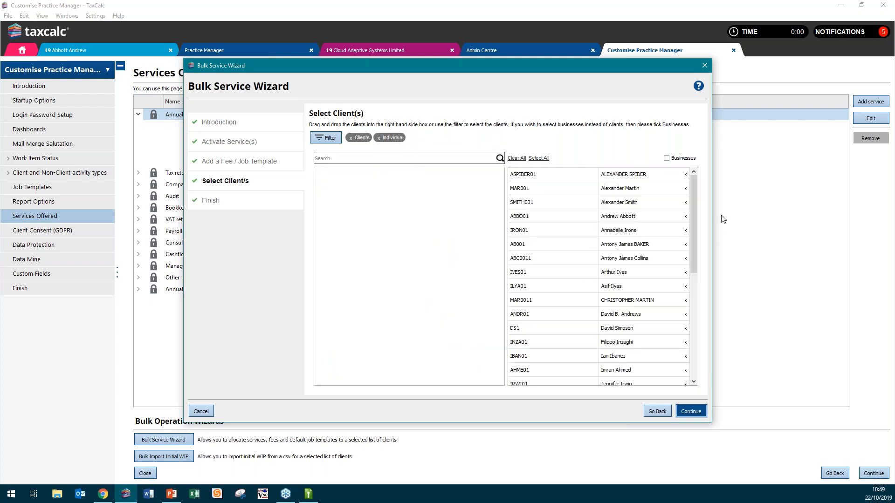
pyautogui.moveTo(694, 192)
pyautogui.mouseDown()
pyautogui.moveTo(692, 300)
pyautogui.moveTo(695, 188)
pyautogui.mouseUp()
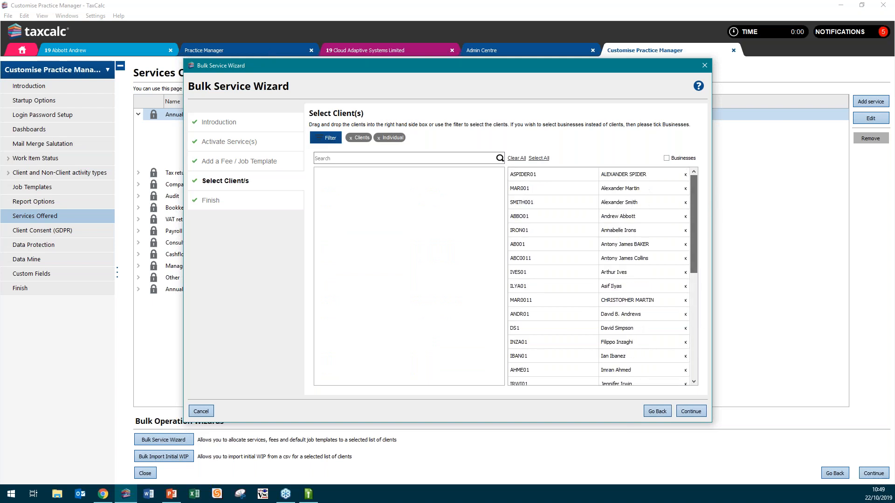
pyautogui.click(691, 411)
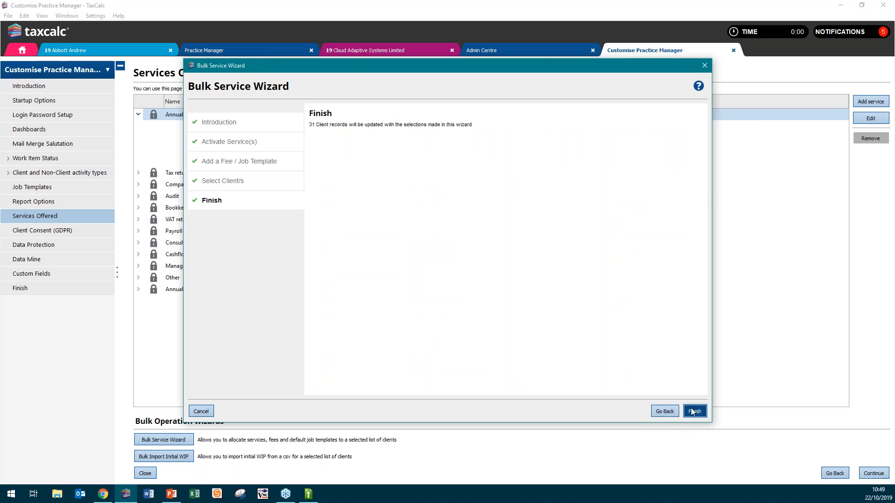
pyautogui.click(693, 412)
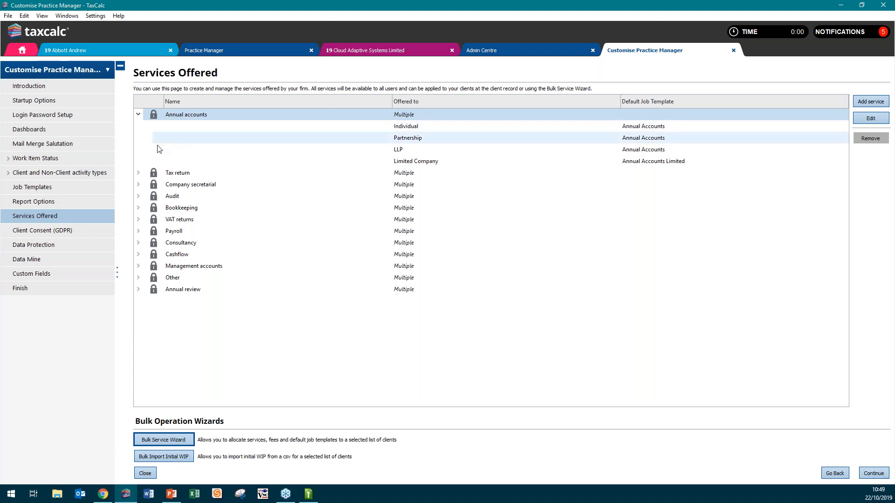
# Examine the current and new assignee choices in the Job Templates Bulk Reassign Wizard and close it without reassigning work
pyautogui.click(68, 187)
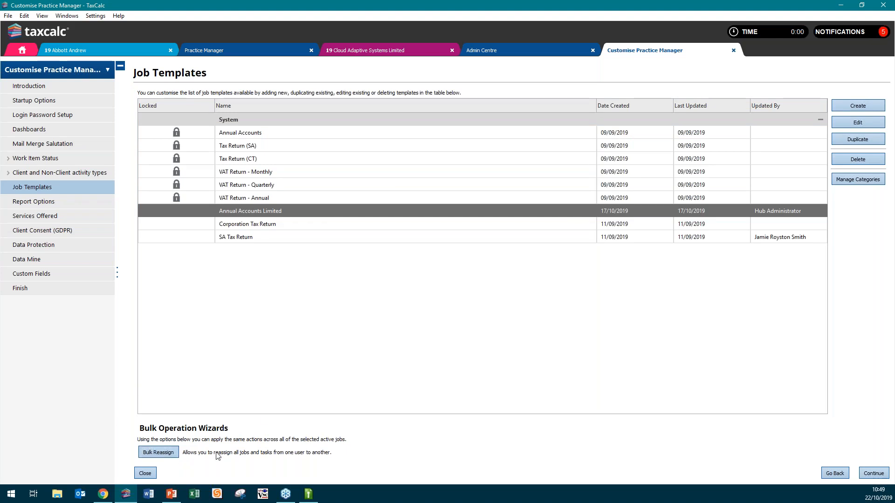
pyautogui.click(164, 453)
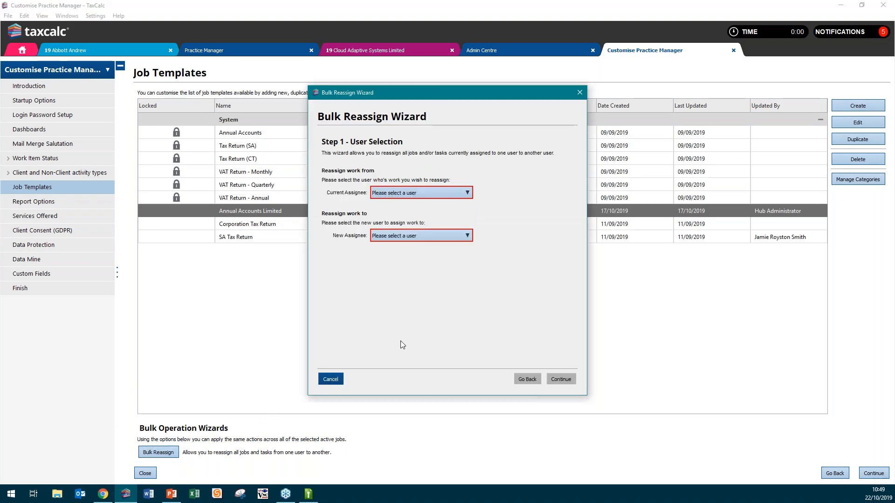
pyautogui.click(449, 196)
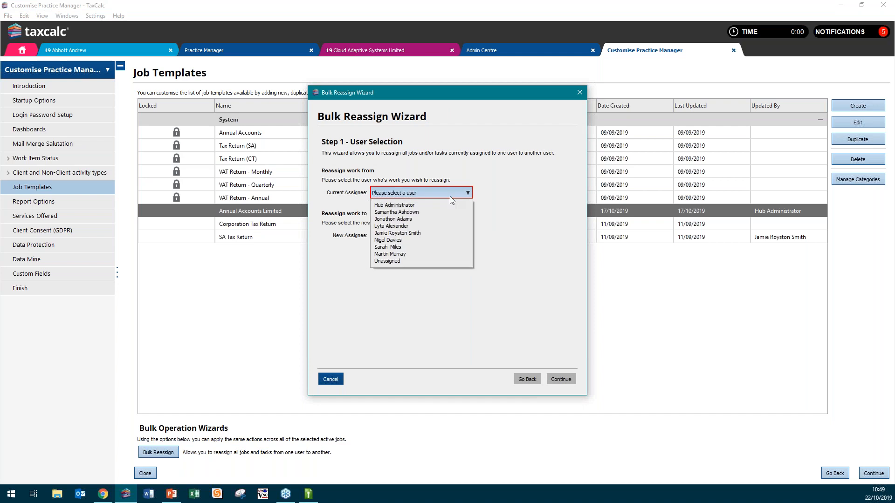
pyautogui.click(412, 212)
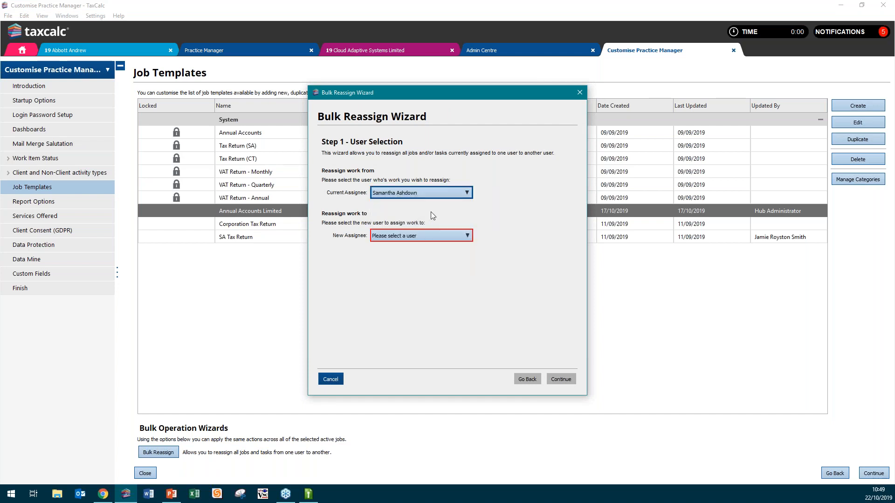
pyautogui.click(437, 235)
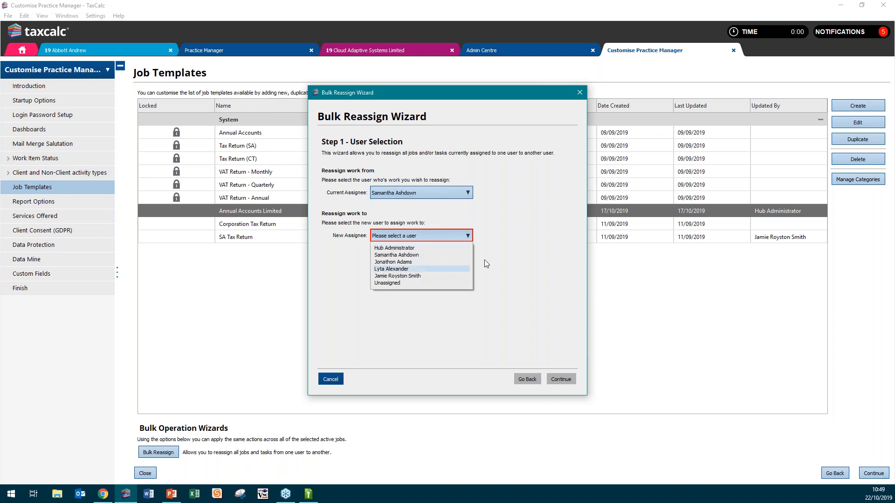
pyautogui.click(510, 238)
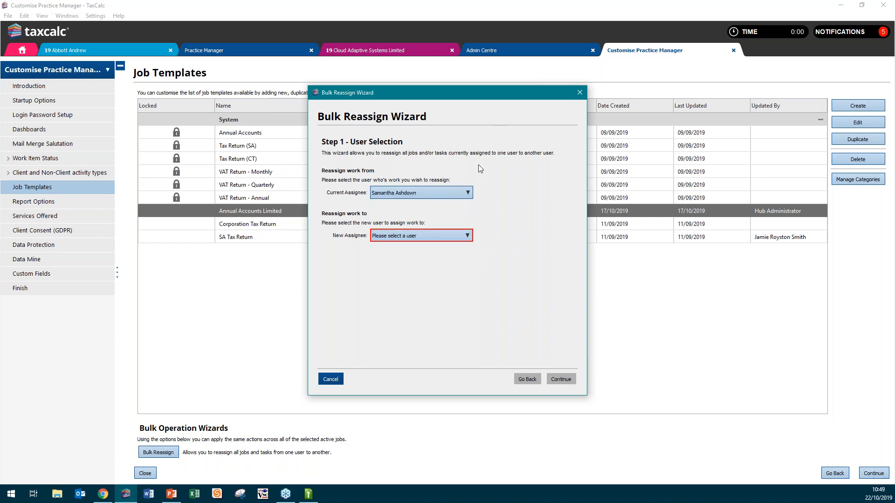
pyautogui.click(580, 93)
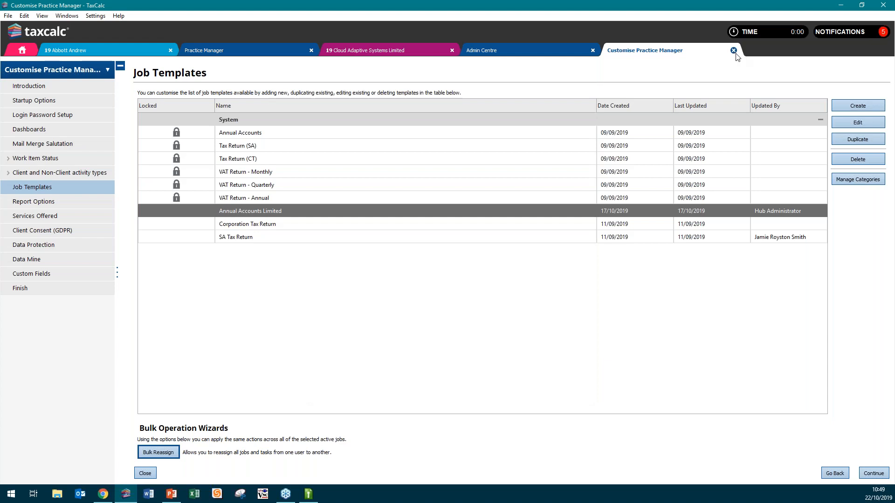
# Close Customise Practice Manager and examine the Tax return entry in the first listed client's Services Rendered
pyautogui.click(733, 50)
pyautogui.click(37, 50)
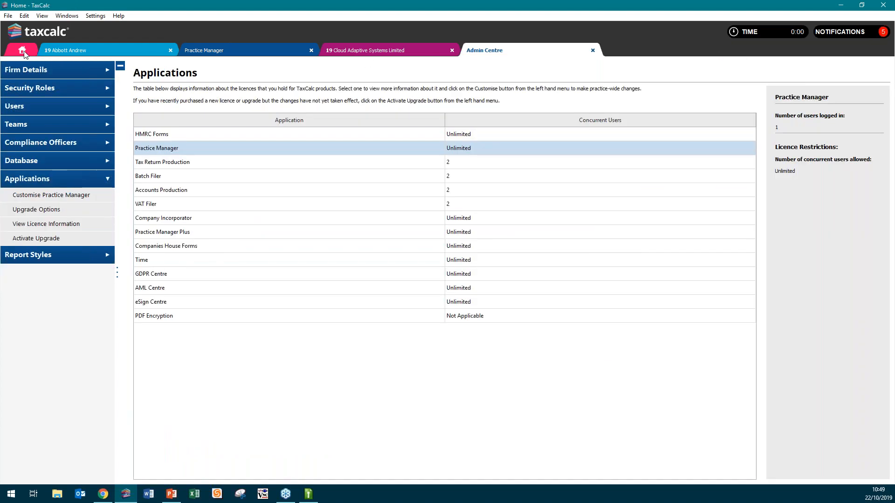
pyautogui.click(219, 51)
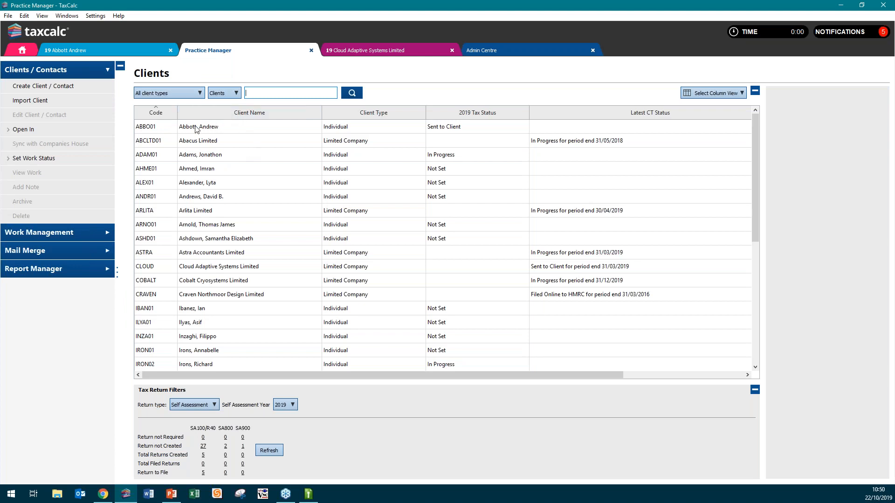
pyautogui.click(171, 129)
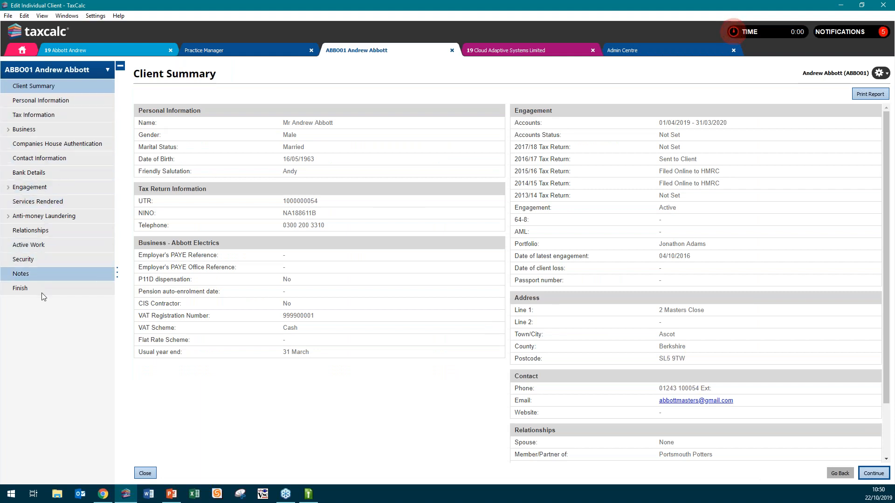
pyautogui.click(34, 203)
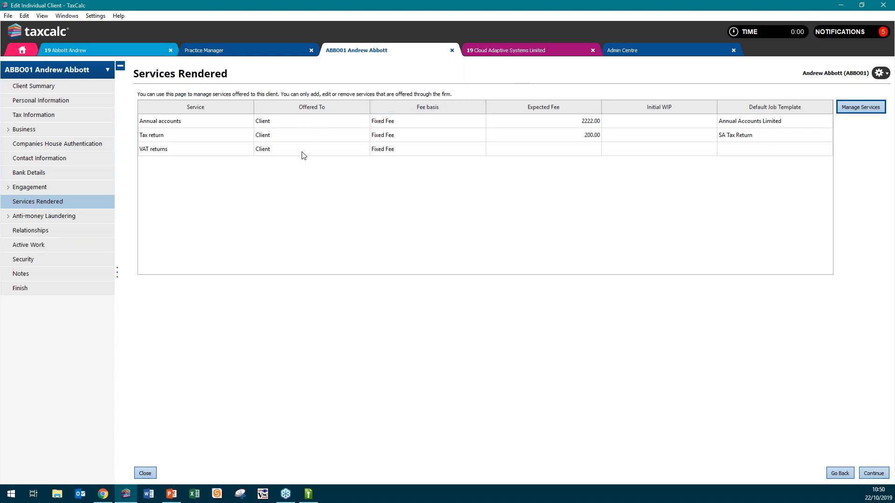
pyautogui.click(176, 137)
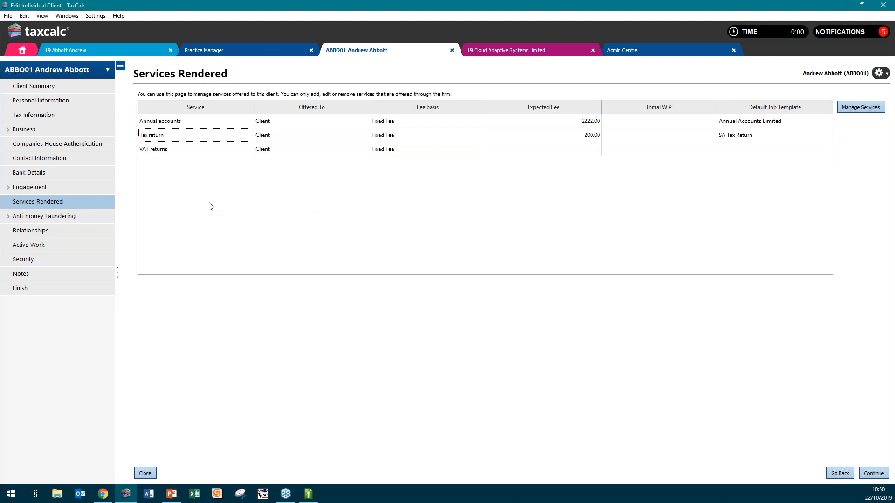
# Examine the tasks, assignees and dates under the Tax return job in the client's Active Work
pyautogui.click(54, 242)
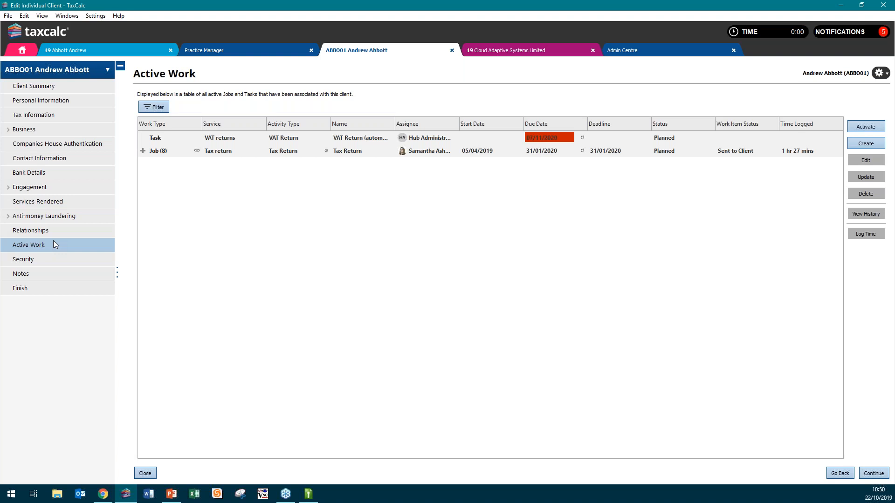
pyautogui.click(144, 151)
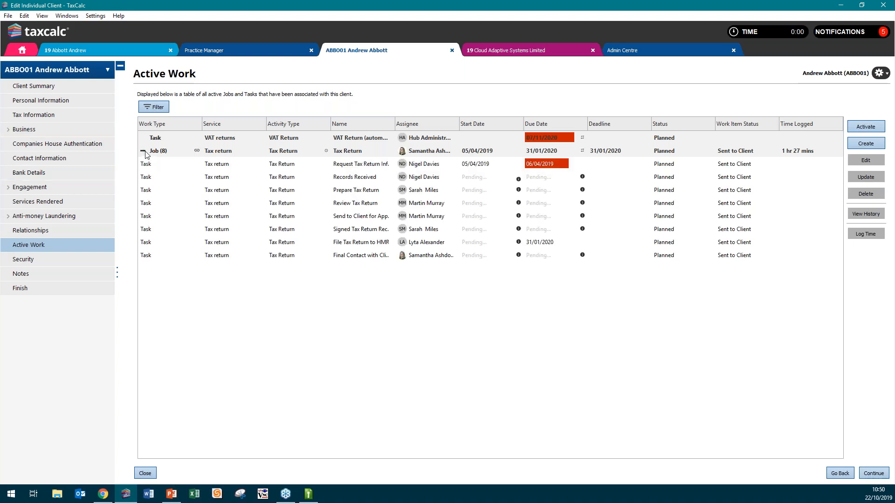
pyautogui.moveTo(518, 201)
pyautogui.click(143, 151)
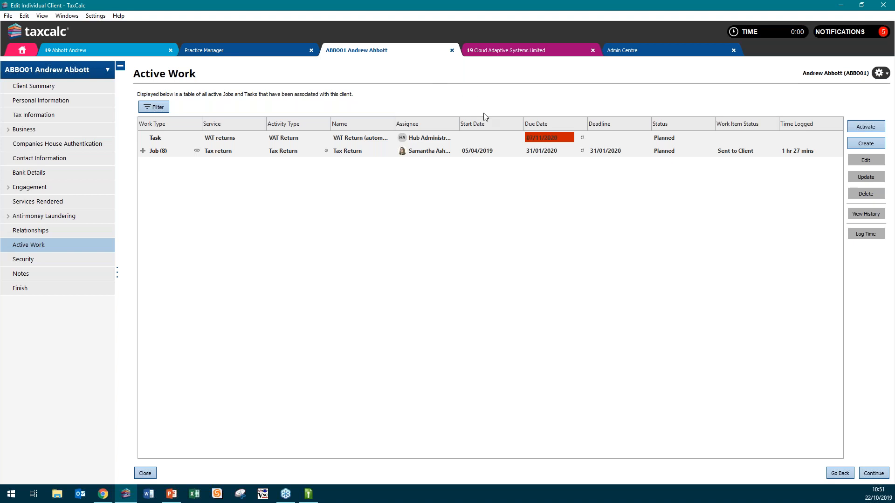
# Examine the Tasks assigned to me widget on the home dashboard, checking Annual Accounts and Confirmation Statement tasks
pyautogui.click(27, 53)
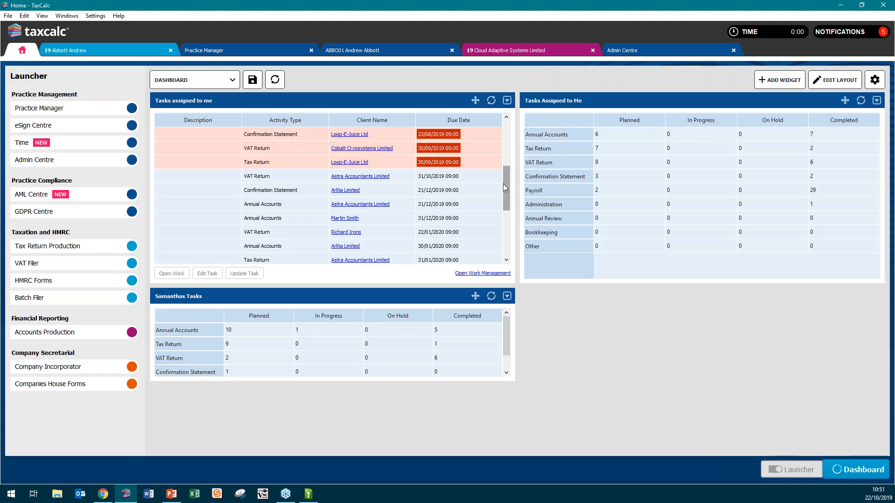
pyautogui.scroll(2, 503, 183)
pyautogui.moveTo(515, 175); pyautogui.dragTo(504, 191)
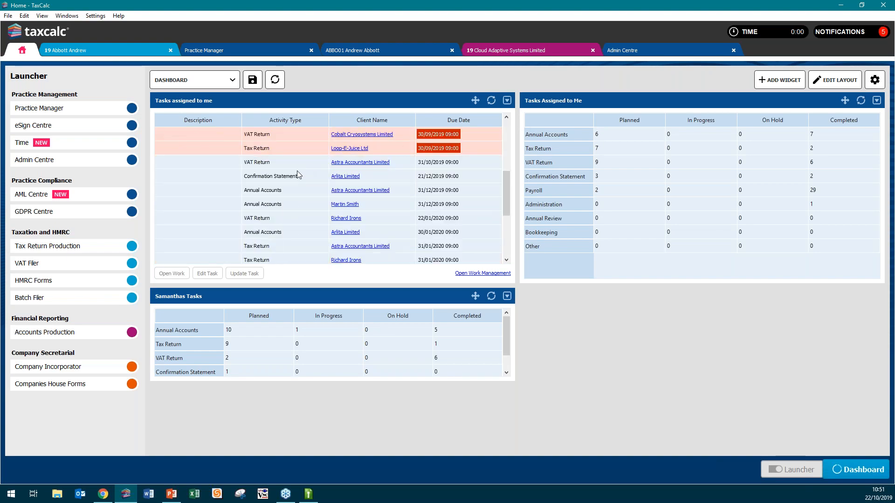
pyautogui.scroll(-2, 293, 188)
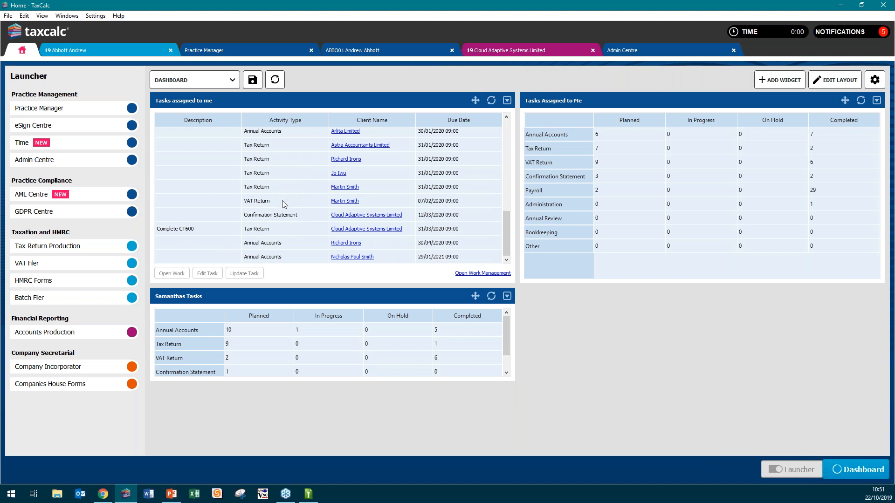
pyautogui.scroll(2, 282, 200)
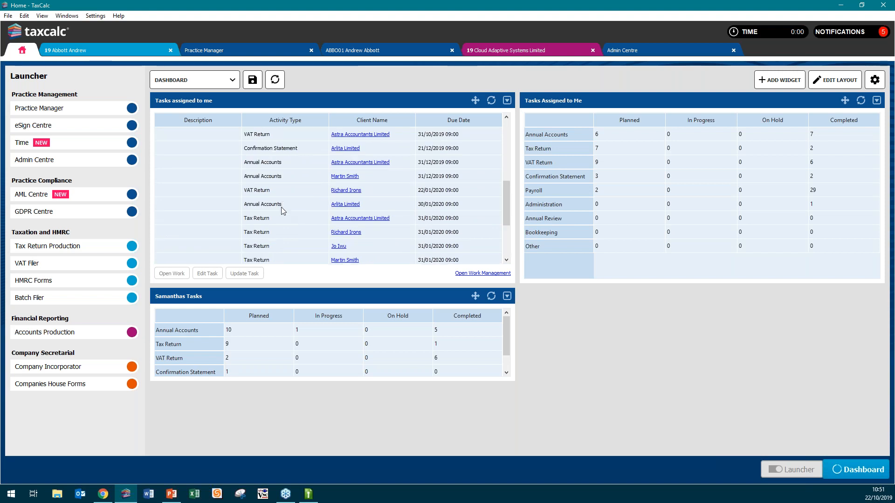
pyautogui.click(281, 206)
pyautogui.scroll(-2, 258, 259)
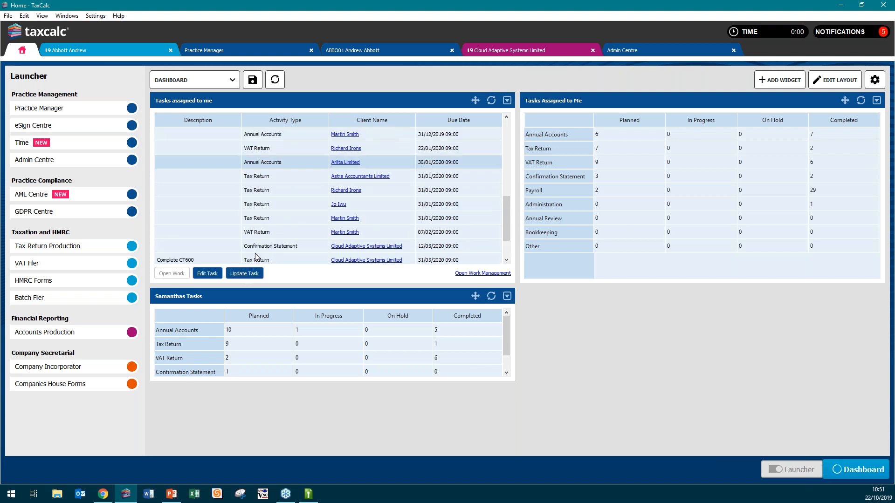
pyautogui.click(263, 245)
# Examine the update options for Arlita Limited's Tax Return task from the dashboard and close the wizard without changes
pyautogui.scroll(5, 280, 210)
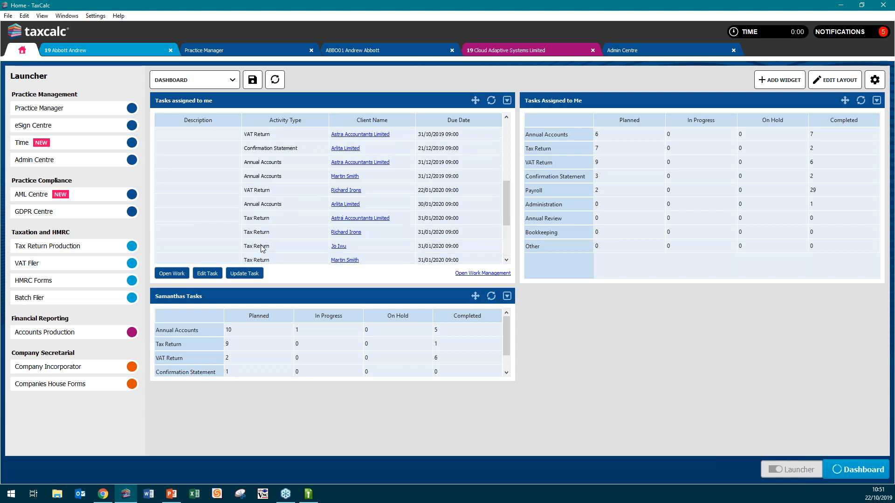
pyautogui.click(299, 166)
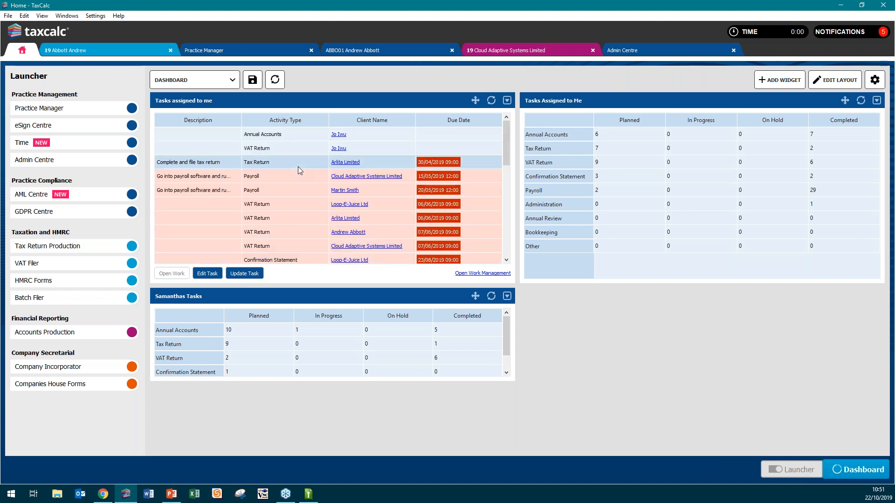
pyautogui.click(256, 275)
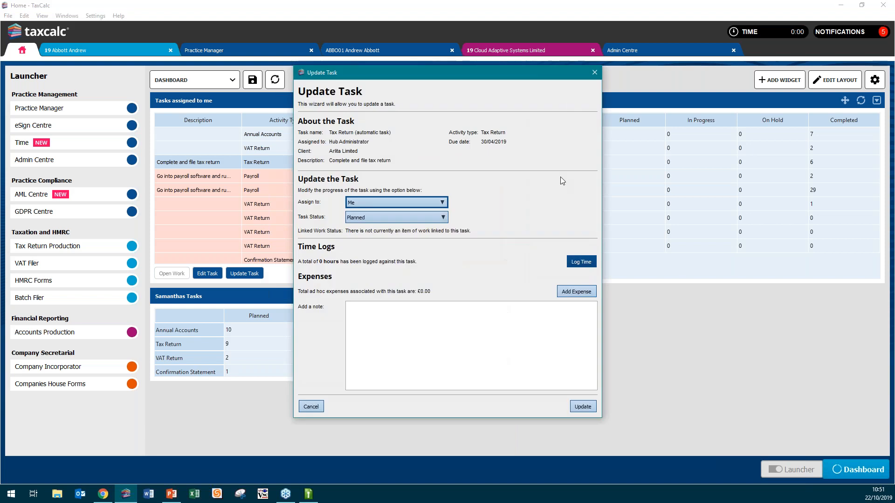
pyautogui.click(594, 73)
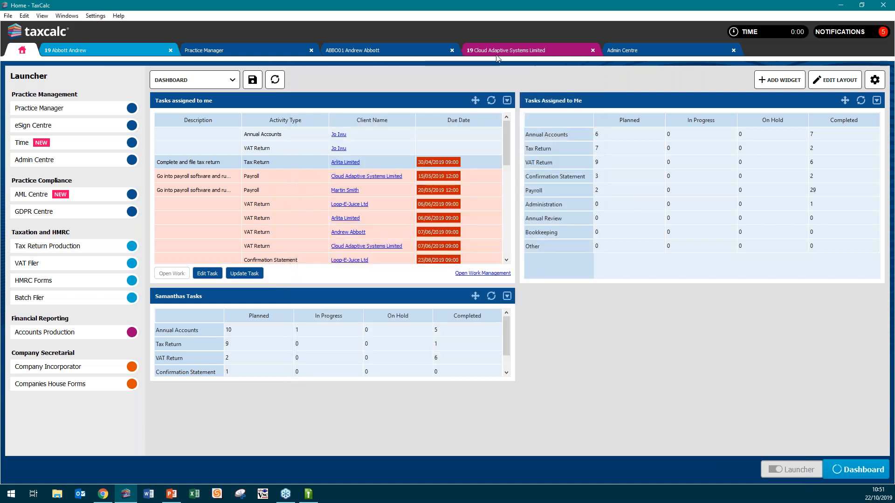
# Examine Cloud Adaptive Systems Limited's outstanding work from its accounts file, expanding the Annual Accounts job and widening the Name column
pyautogui.click(511, 52)
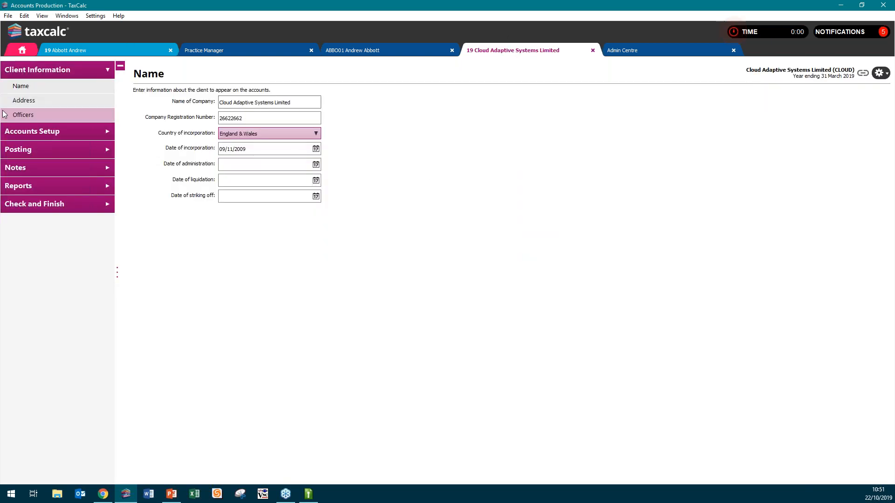
pyautogui.click(57, 100)
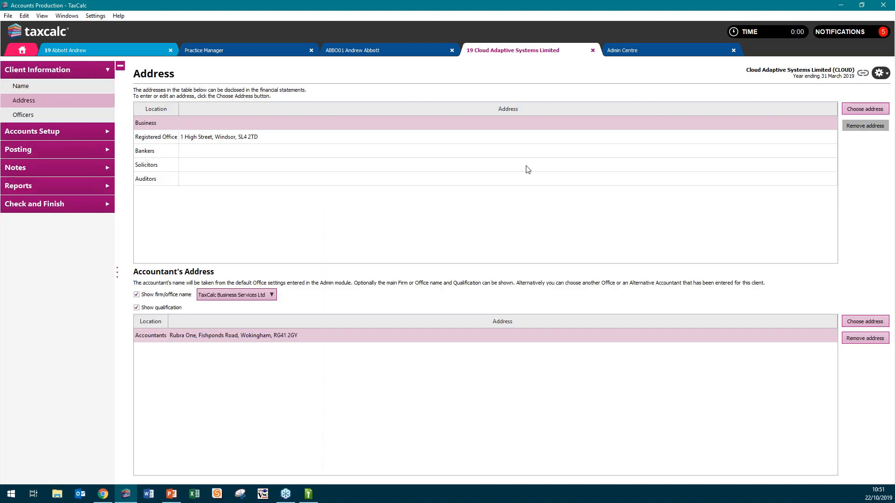
pyautogui.click(888, 78)
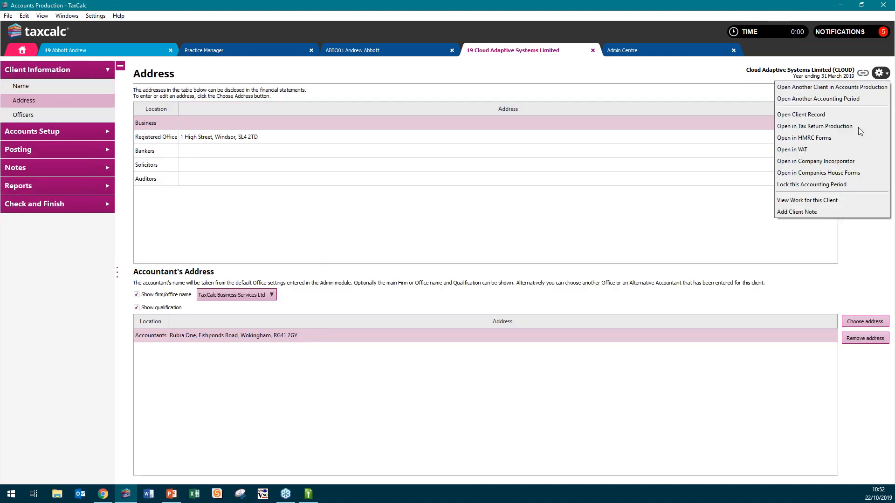
pyautogui.click(815, 202)
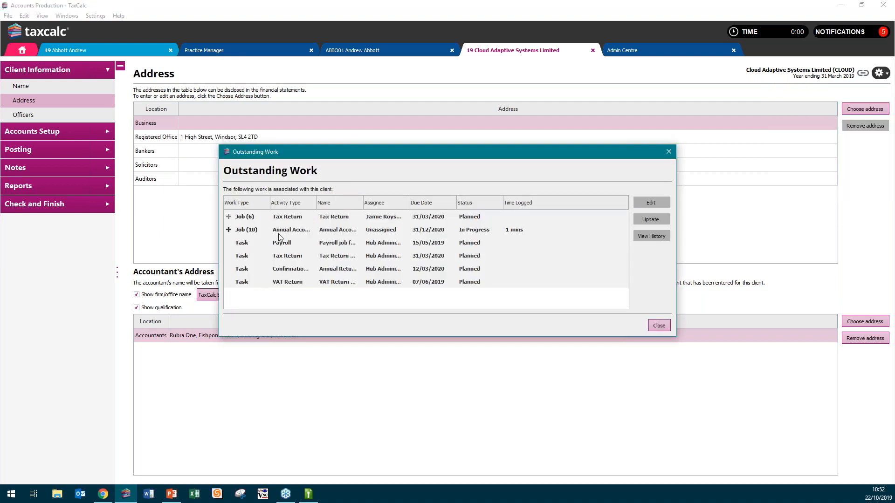
pyautogui.click(228, 230)
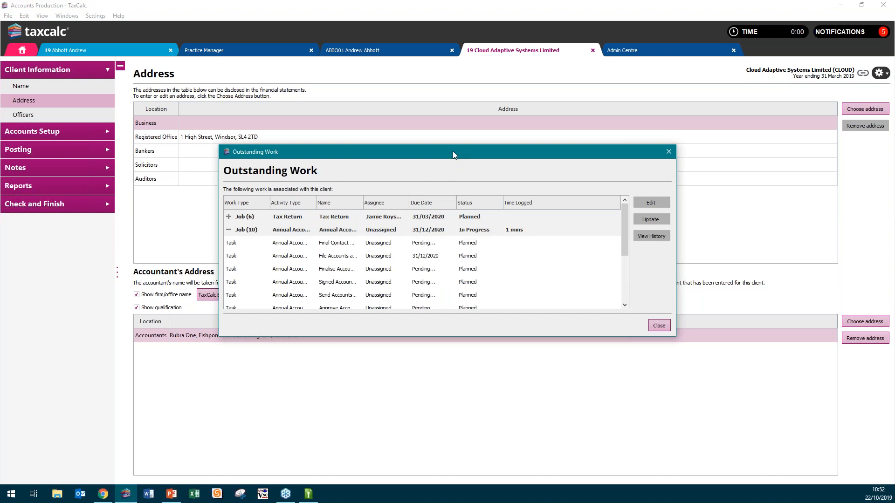
pyautogui.moveTo(454, 148); pyautogui.dragTo(496, 67)
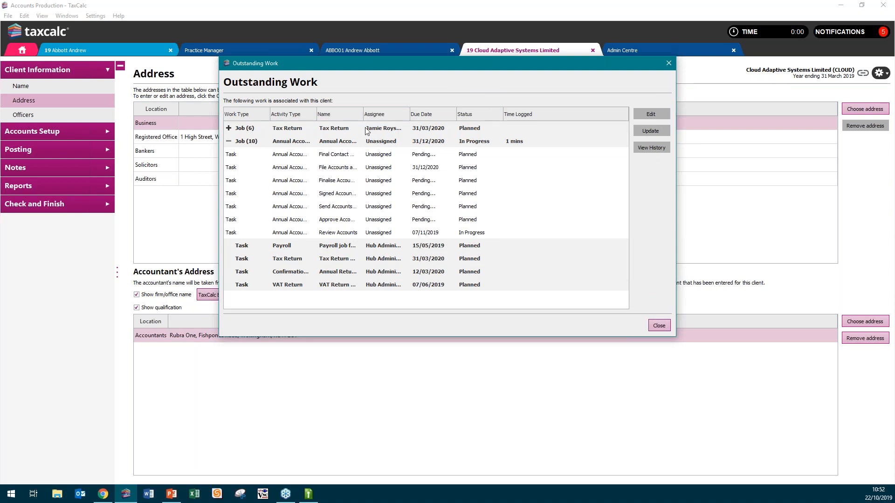
pyautogui.moveTo(363, 114); pyautogui.dragTo(426, 138)
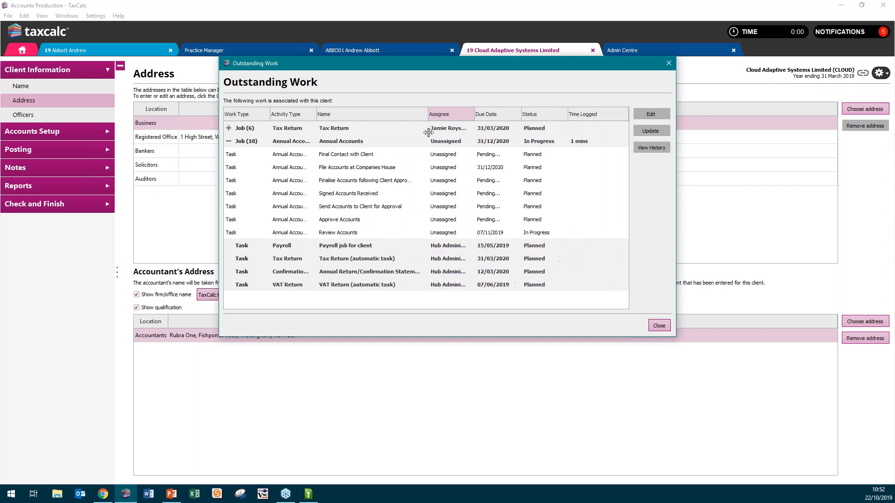
# Open the Final Contact with Client task for updating and examine the job's Send Year End Reminder, Records Received and Prepare Accounts tasks
pyautogui.click(355, 157)
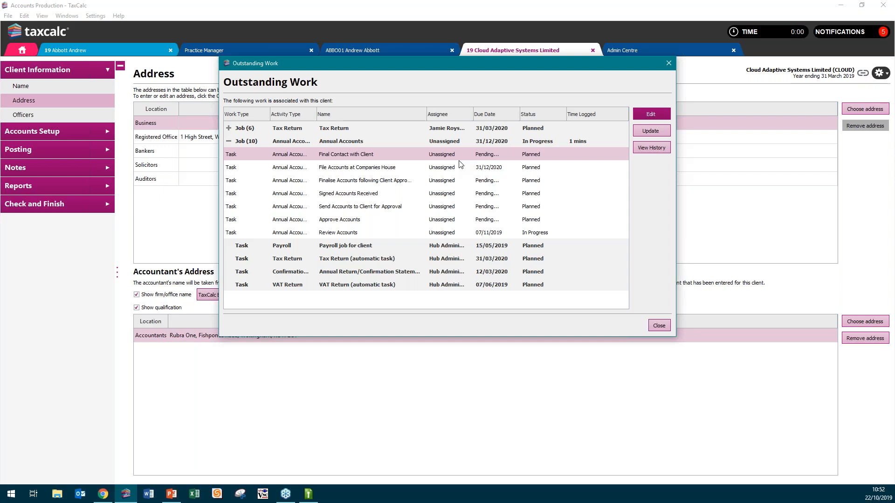
pyautogui.click(651, 131)
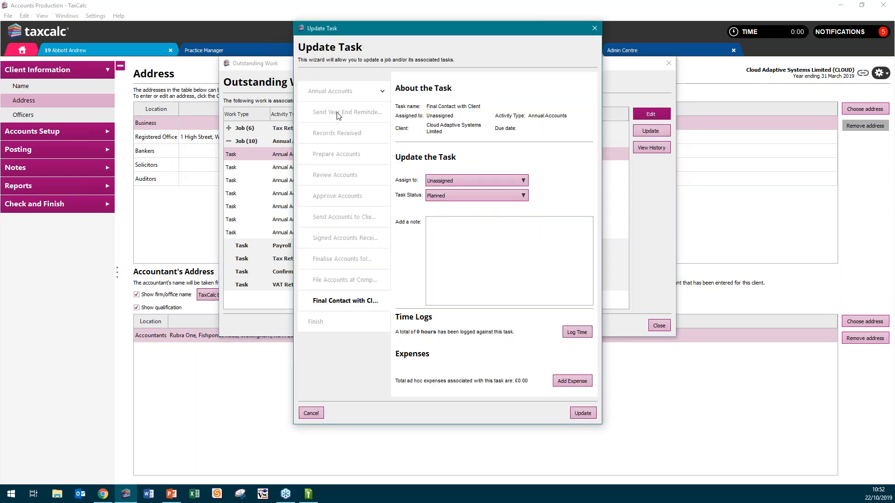
pyautogui.click(331, 114)
pyautogui.click(341, 134)
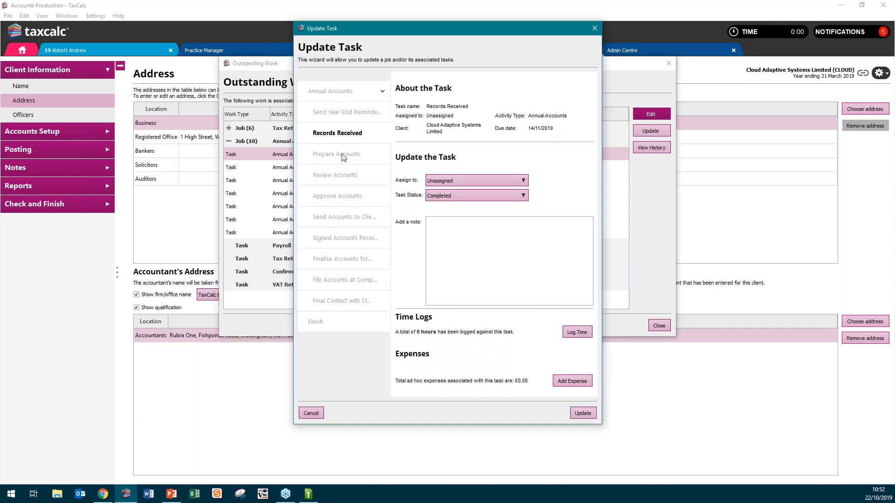
pyautogui.click(358, 157)
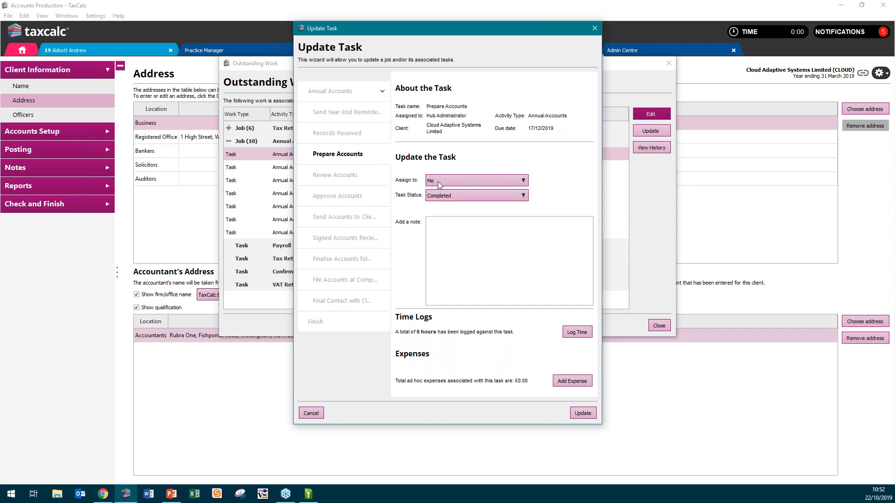
# Set the Review Accounts task's status, save the Annual Accounts job update and close the Outstanding Work window
pyautogui.click(343, 170)
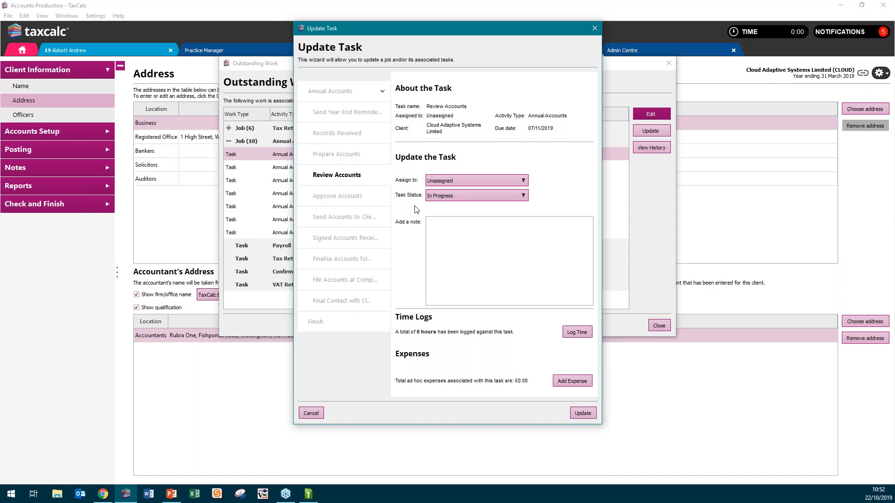
pyautogui.click(473, 196)
pyautogui.click(466, 228)
pyautogui.click(455, 228)
pyautogui.click(342, 204)
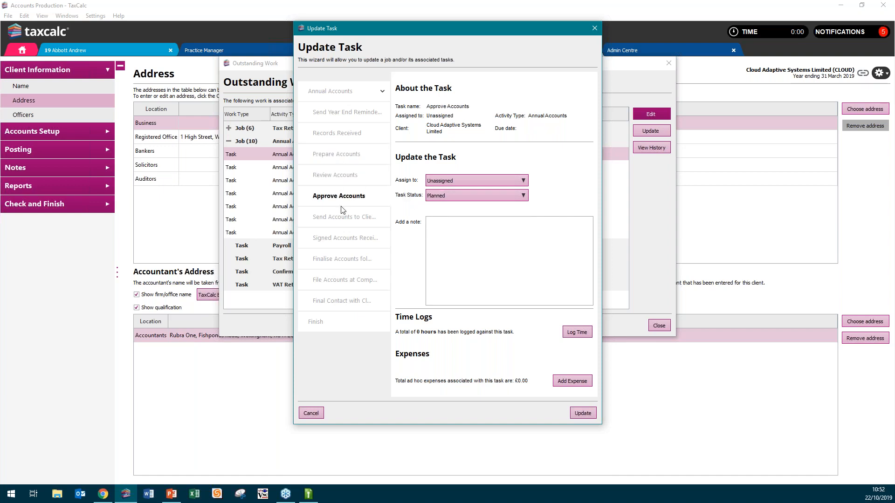
pyautogui.click(582, 413)
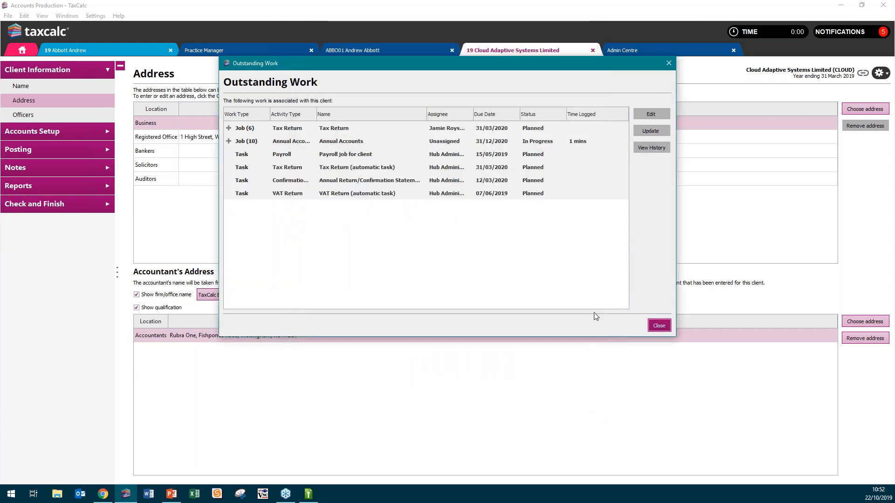
pyautogui.click(668, 63)
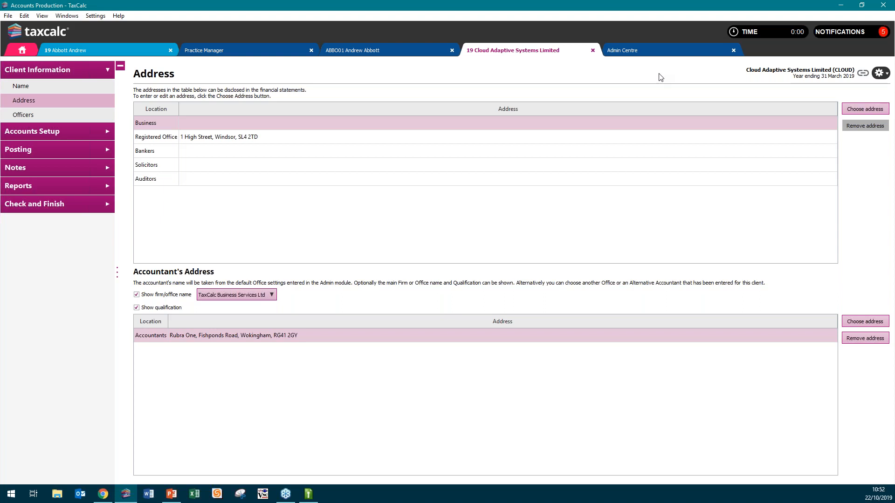
# Examine the Work Management list in Practice Manager and its Word, Excel and CSV export choices without exporting
pyautogui.click(21, 50)
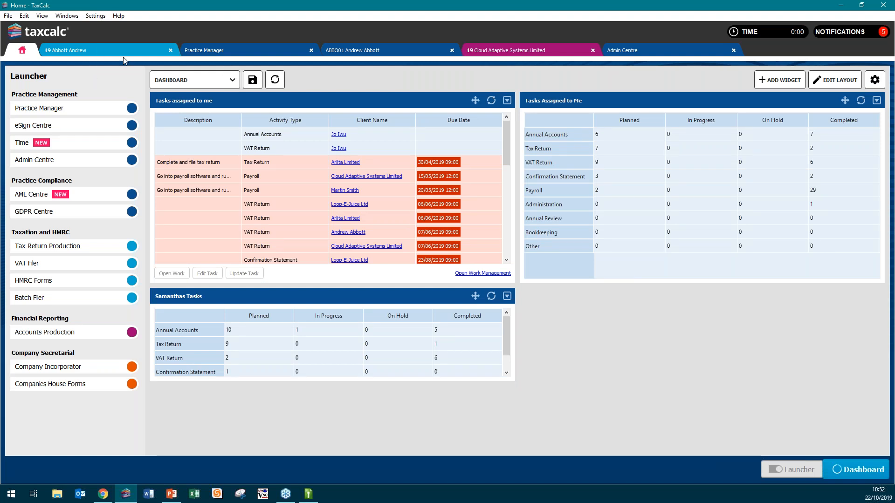
pyautogui.click(238, 52)
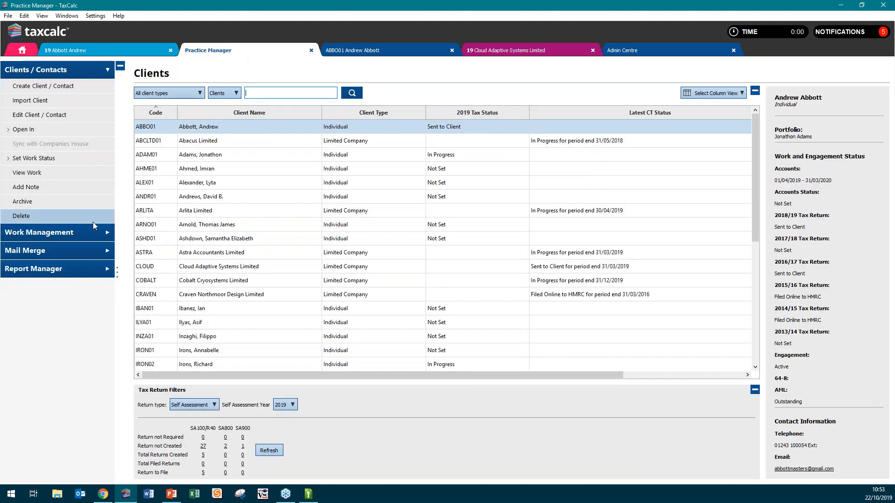
pyautogui.click(87, 230)
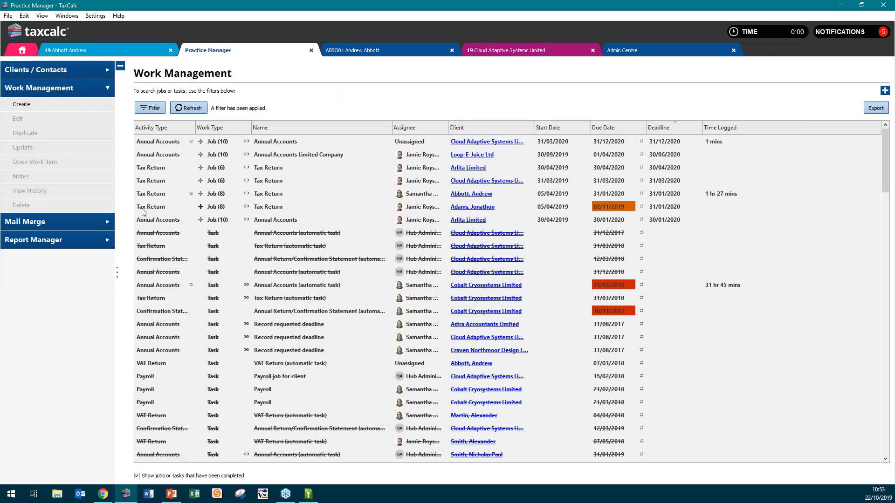
pyautogui.click(876, 109)
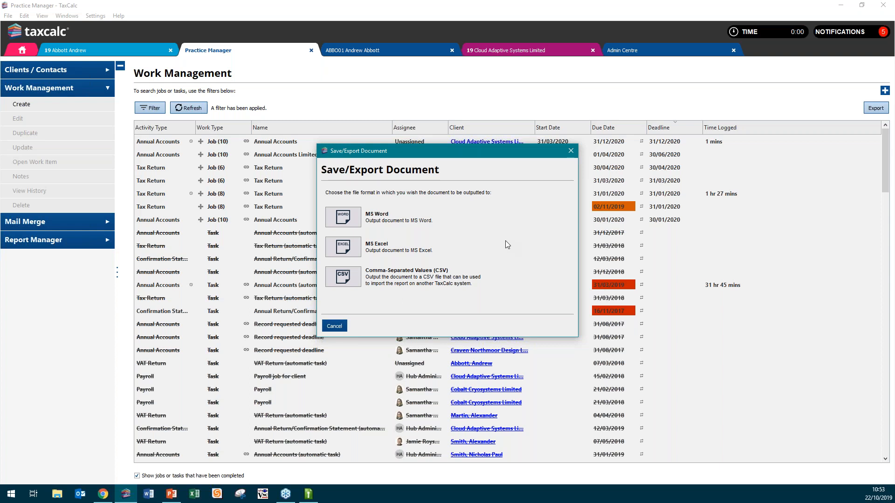
pyautogui.click(570, 151)
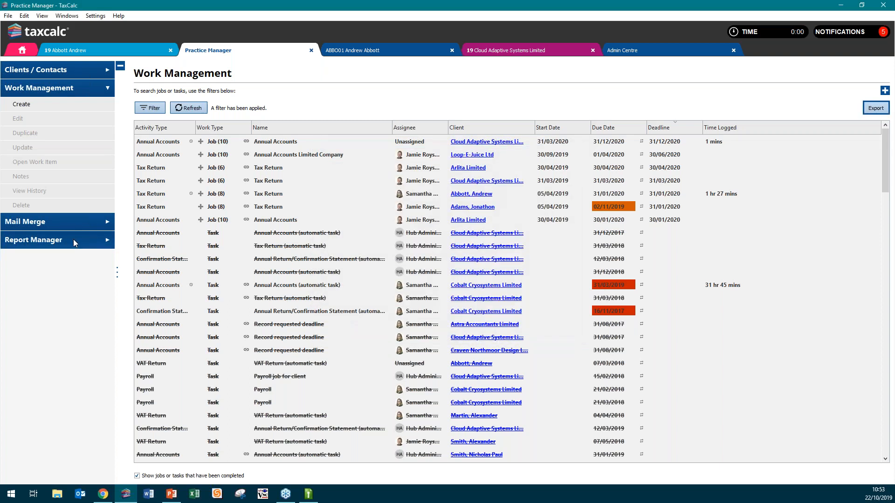
pyautogui.click(863, 110)
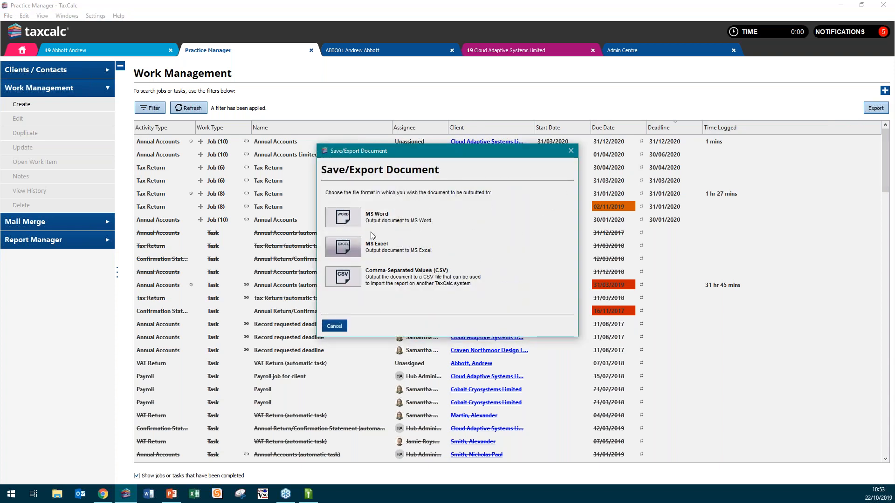
pyautogui.click(570, 151)
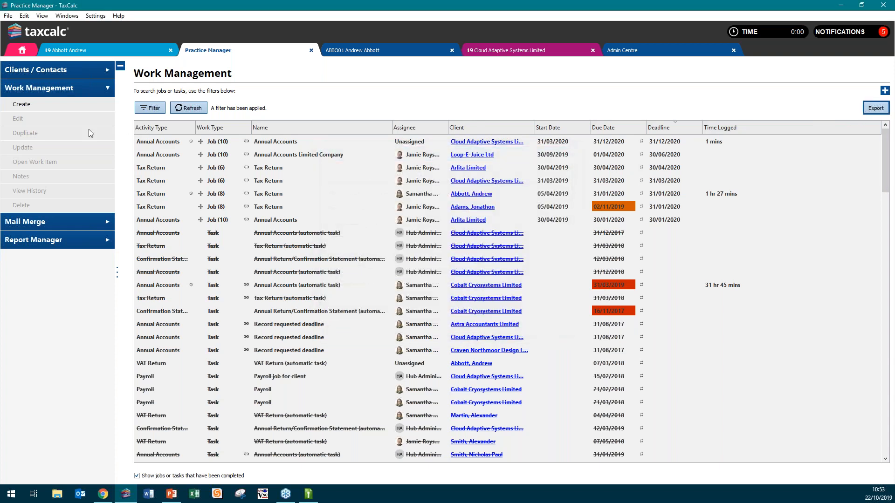
# Examine the Firm Details and office list in the Admin Centre
pyautogui.click(24, 51)
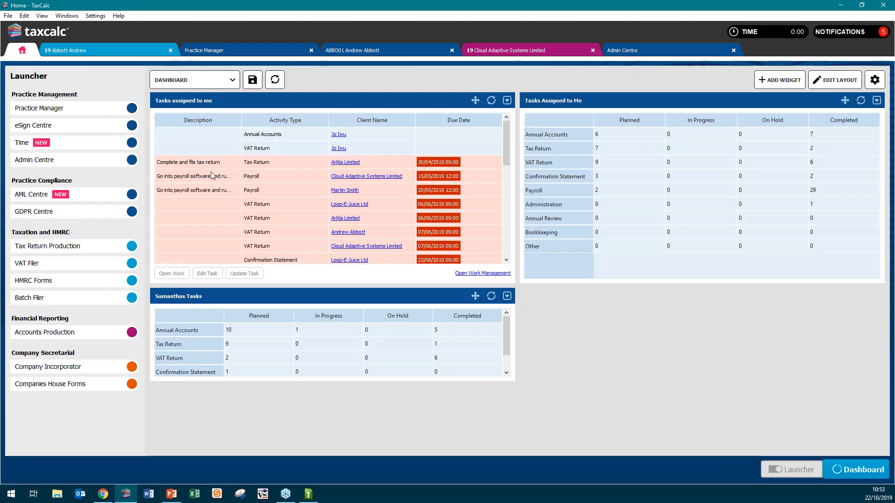
pyautogui.click(103, 158)
pyautogui.click(100, 69)
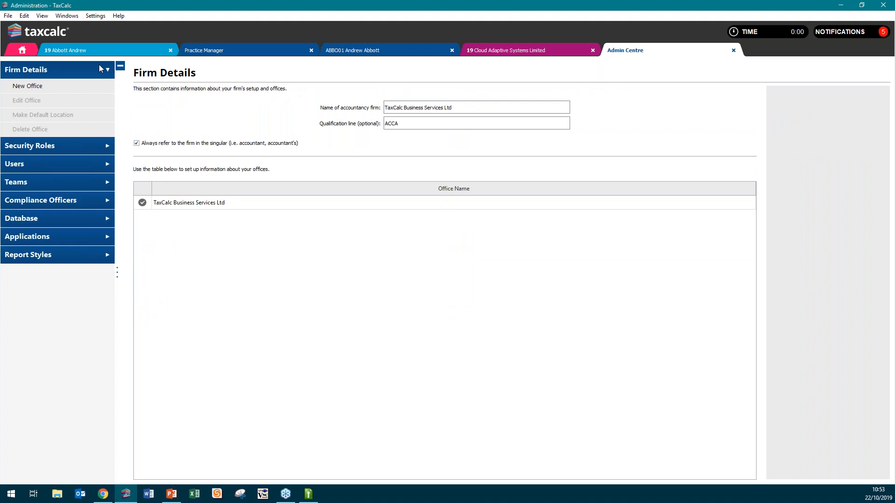
# Examine the open individual client's record sections and the office assignment choices under Engagement
pyautogui.click(354, 52)
pyautogui.click(41, 100)
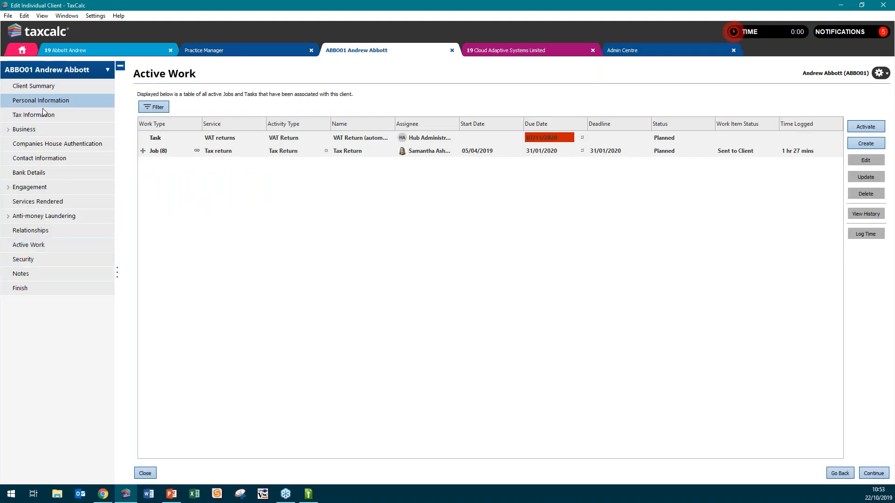
pyautogui.click(35, 115)
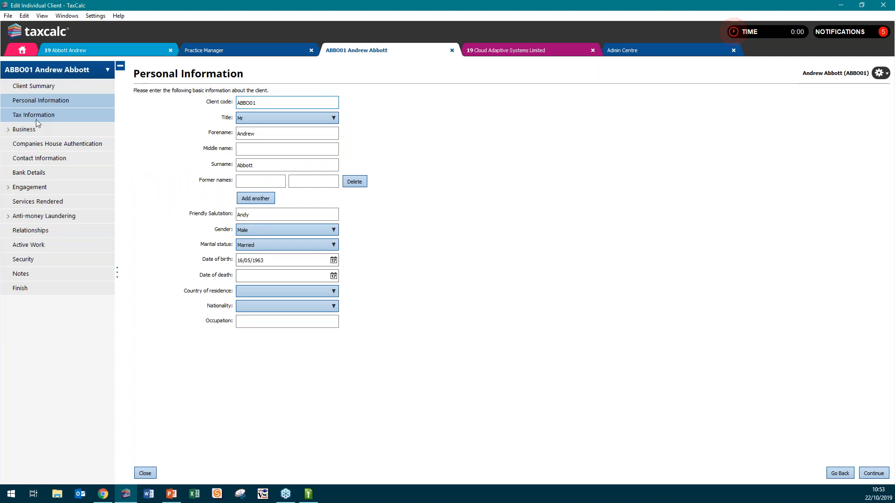
pyautogui.click(37, 143)
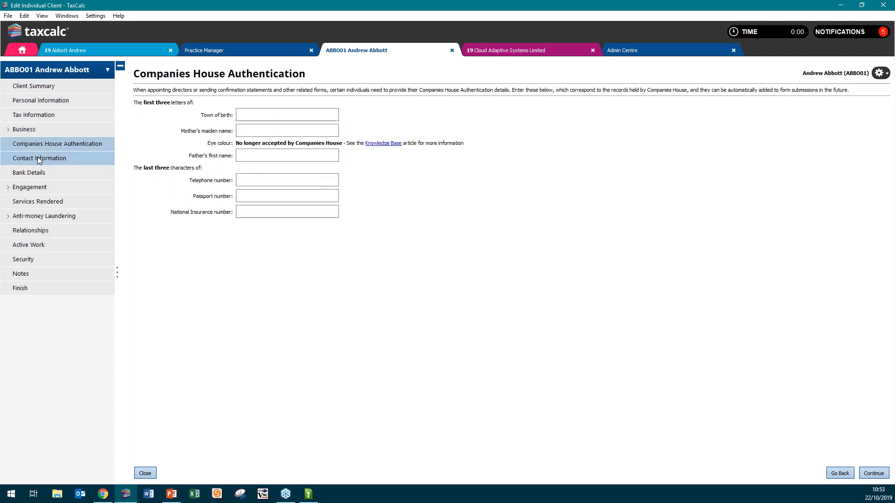
pyautogui.click(38, 157)
pyautogui.click(30, 174)
pyautogui.click(29, 187)
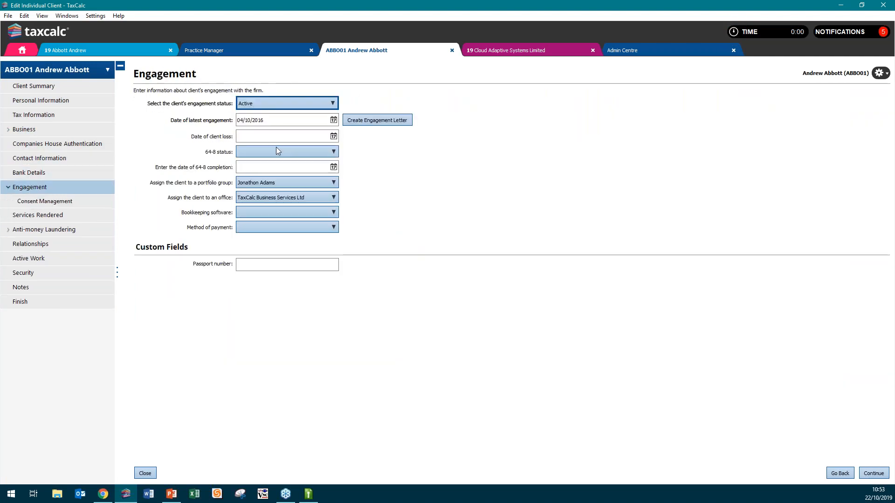
pyautogui.click(275, 198)
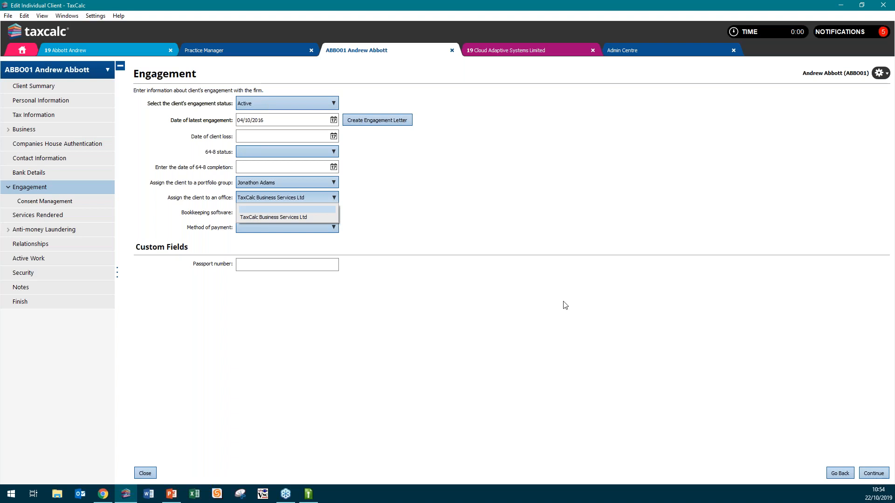
# Switch to the PM PLUS WEBINAR 2 presentation in PowerPoint
pyautogui.moveTo(168, 499)
pyautogui.click(179, 497)
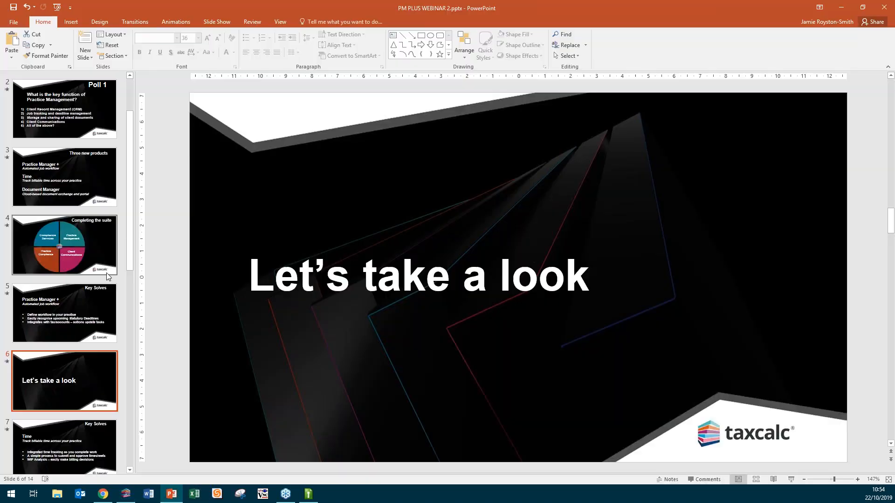
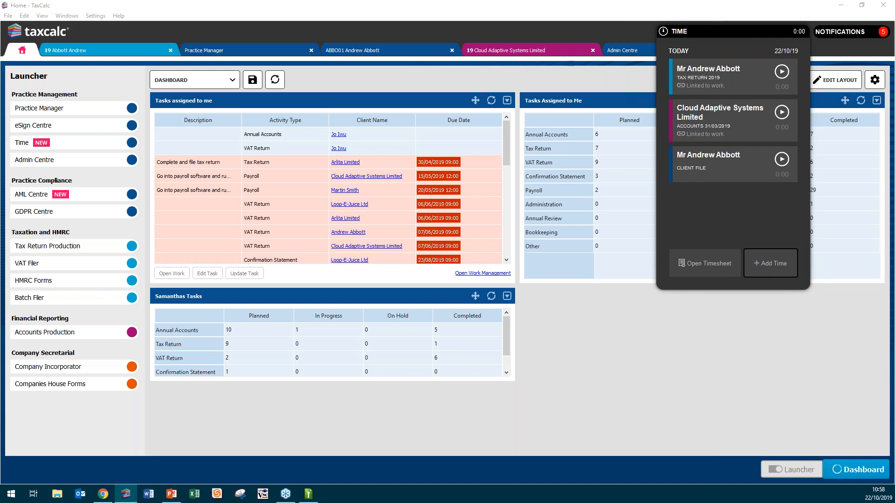
# Start recording time on Cloud Adaptive Systems Limited's 31/03/2019 accounts and open the Posting section of those accounts
pyautogui.click(546, 54)
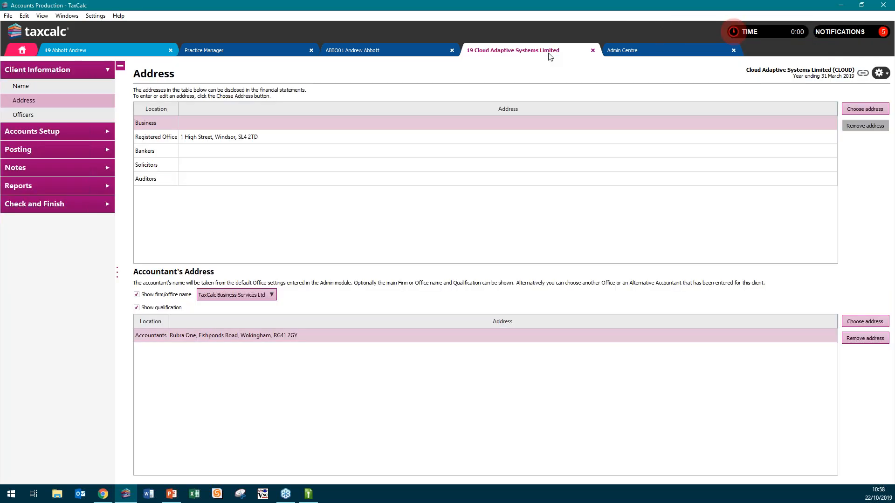
pyautogui.click(733, 31)
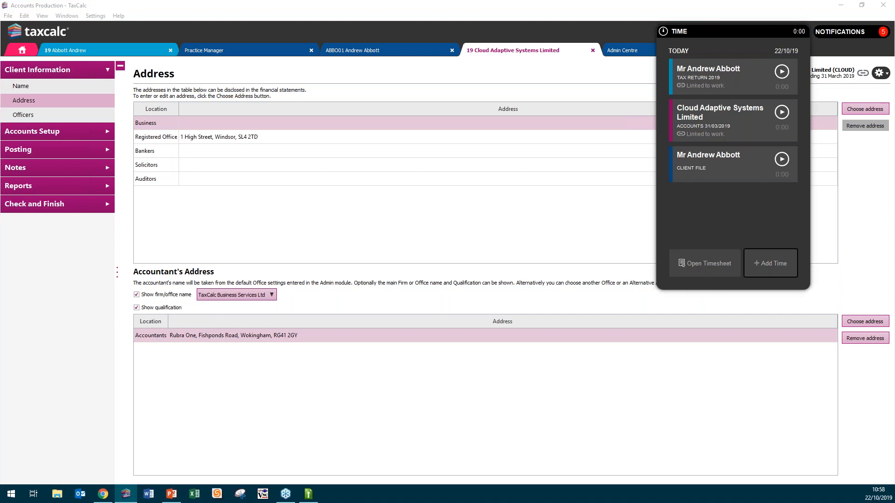
pyautogui.click(781, 111)
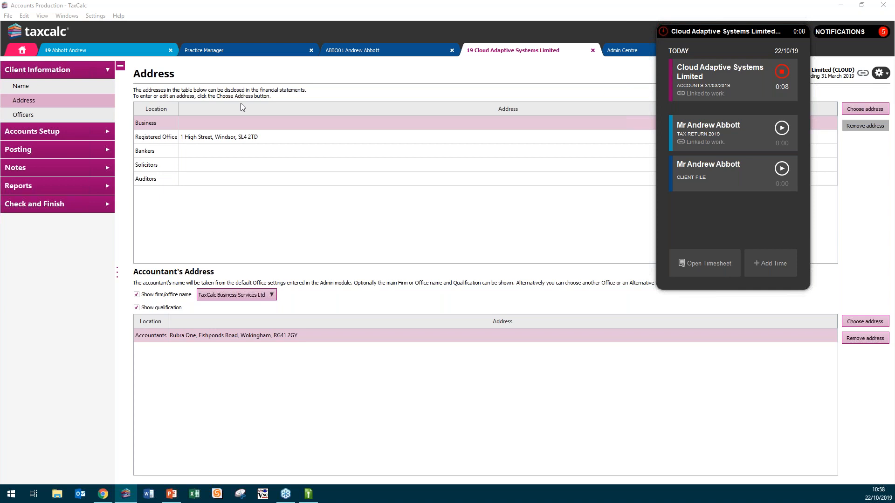
pyautogui.click(102, 135)
pyautogui.click(102, 135)
pyautogui.click(76, 203)
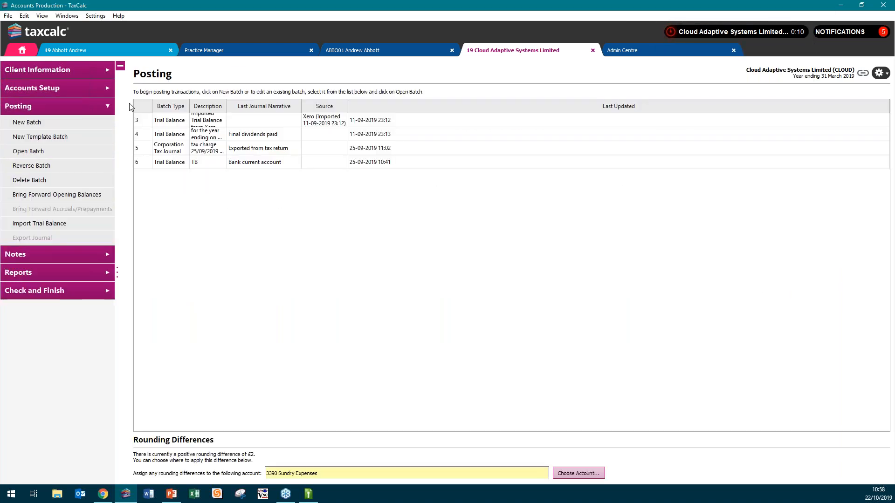
# Switch the time recording to the individual client's 2019 tax return and save the stopped accounts time log
pyautogui.click(701, 35)
pyautogui.click(777, 130)
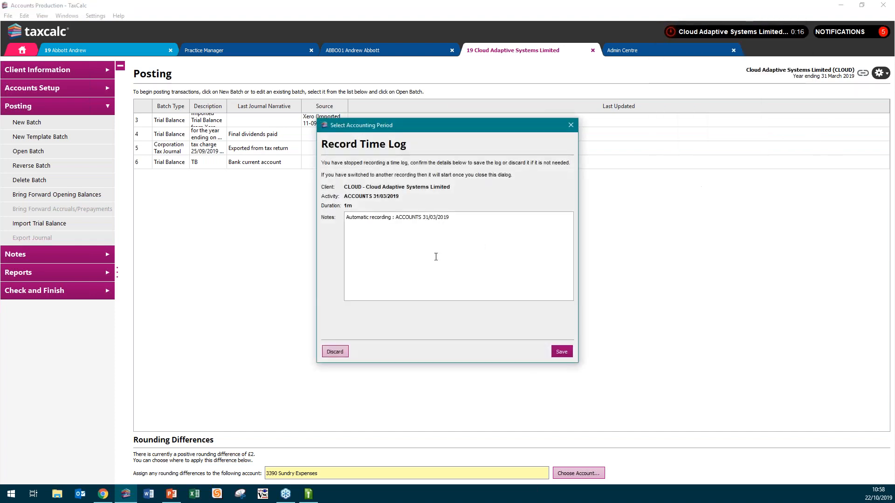
pyautogui.click(567, 355)
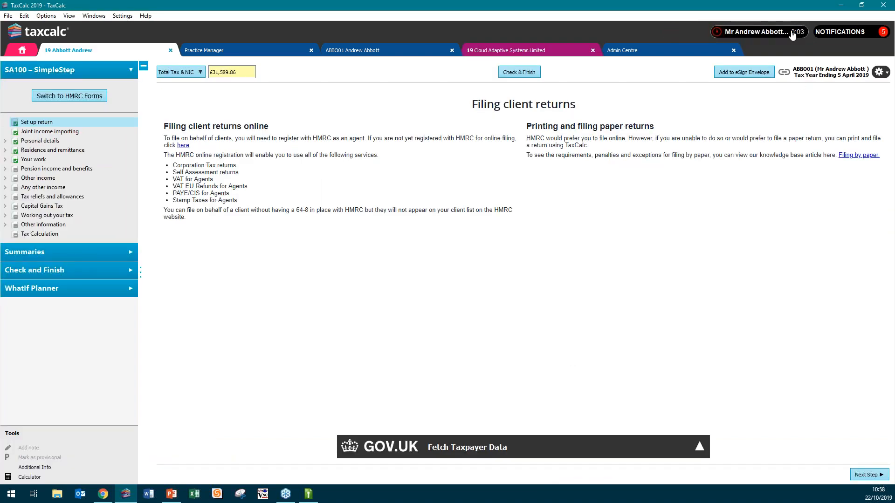
# Examine the running tax return time recording while moving between the individual client's tax return and Engagement record
pyautogui.click(774, 34)
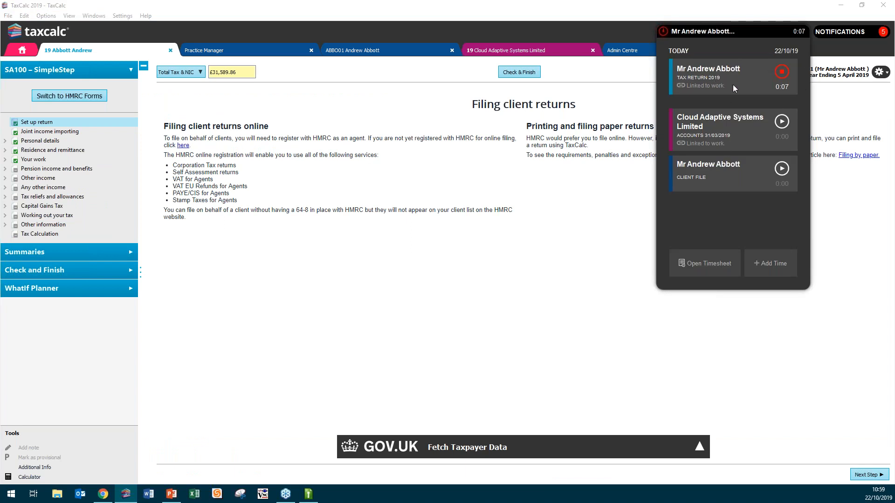
pyautogui.click(362, 51)
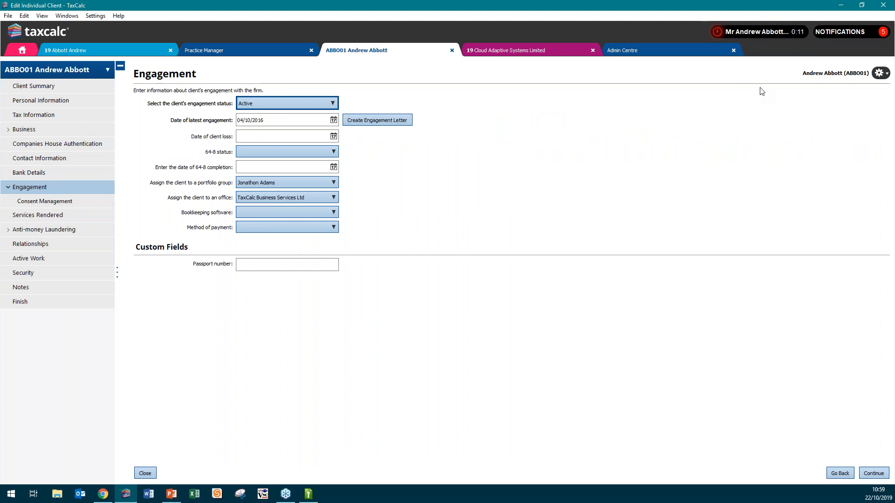
pyautogui.click(750, 32)
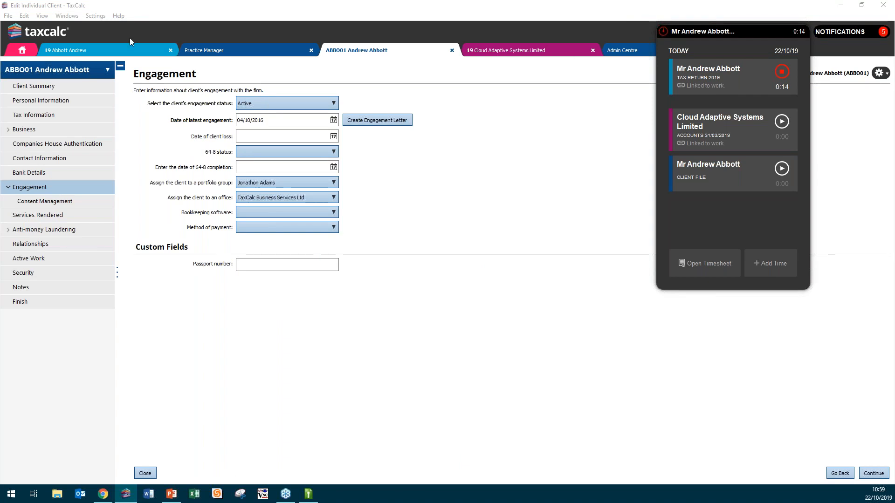
pyautogui.click(87, 55)
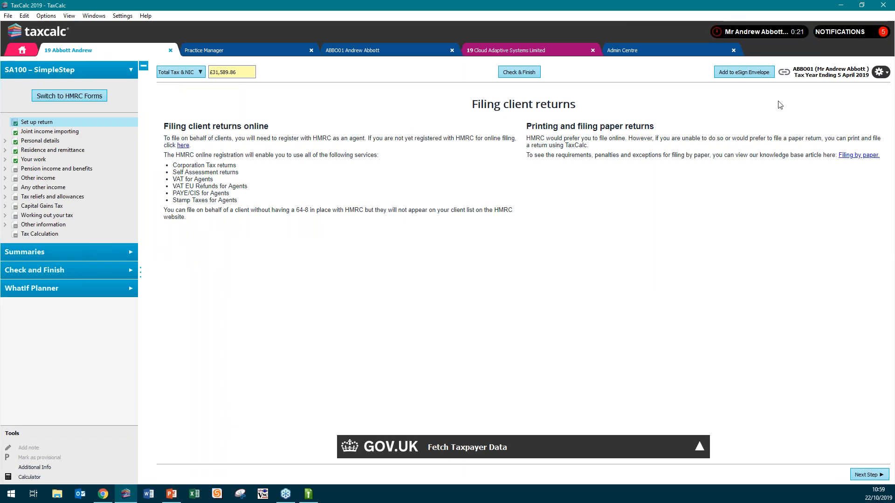
# Stop the recording for the individual's 2019 tax return and save its time log
pyautogui.click(775, 33)
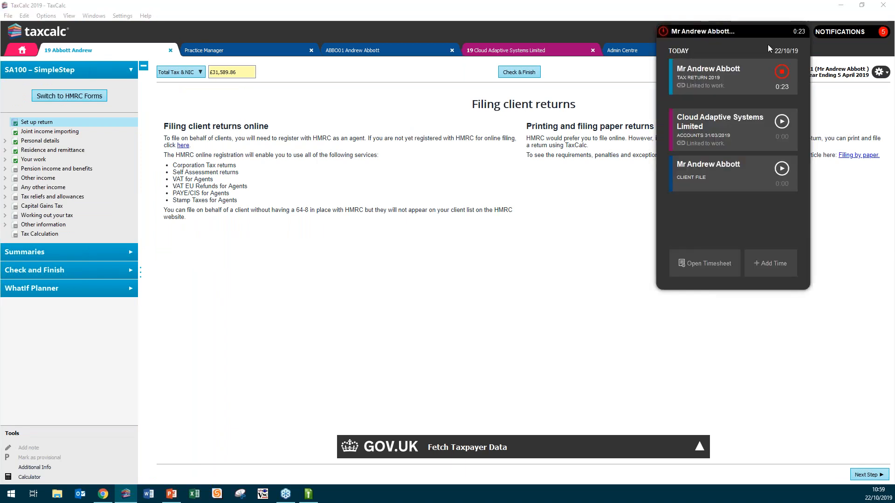
pyautogui.click(781, 73)
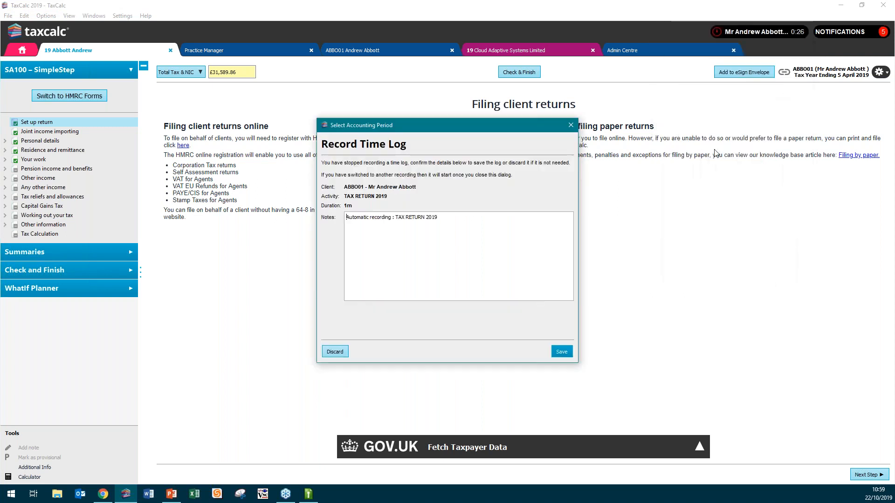
pyautogui.click(562, 352)
# Start a manual timesheet log for the second listed staff user as non-client time of type Training/Courses
pyautogui.click(781, 33)
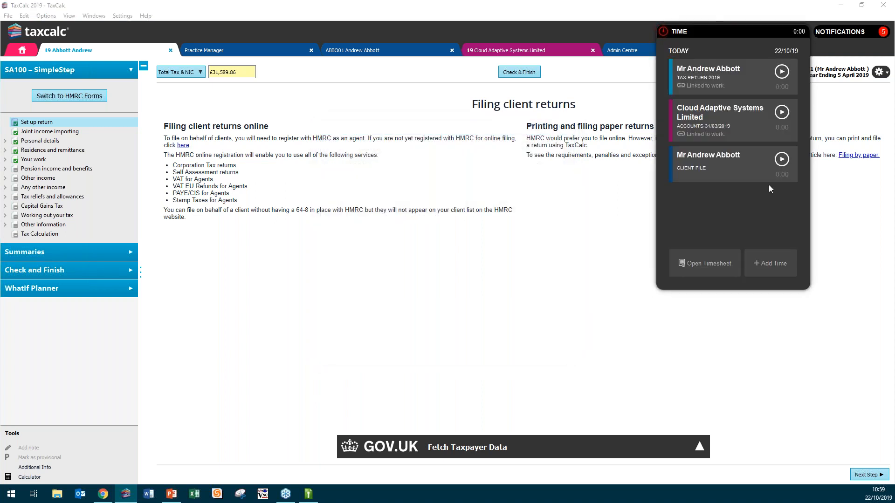
pyautogui.click(770, 265)
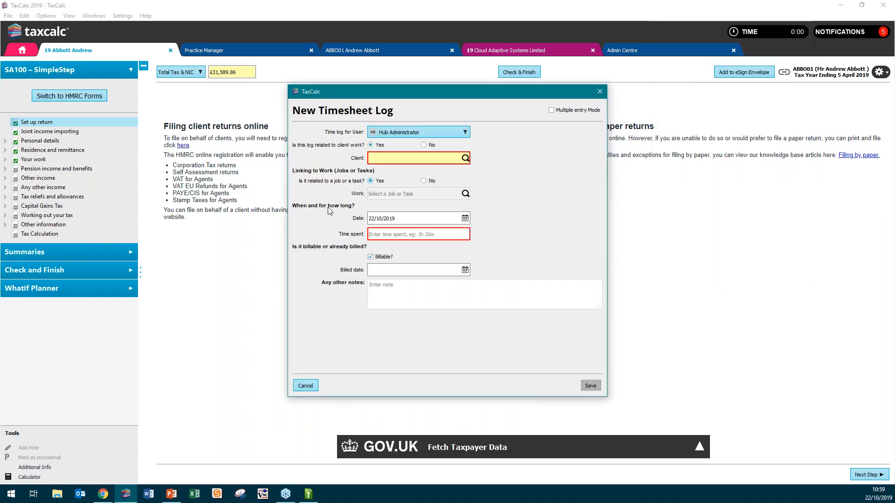
pyautogui.click(459, 133)
pyautogui.click(445, 154)
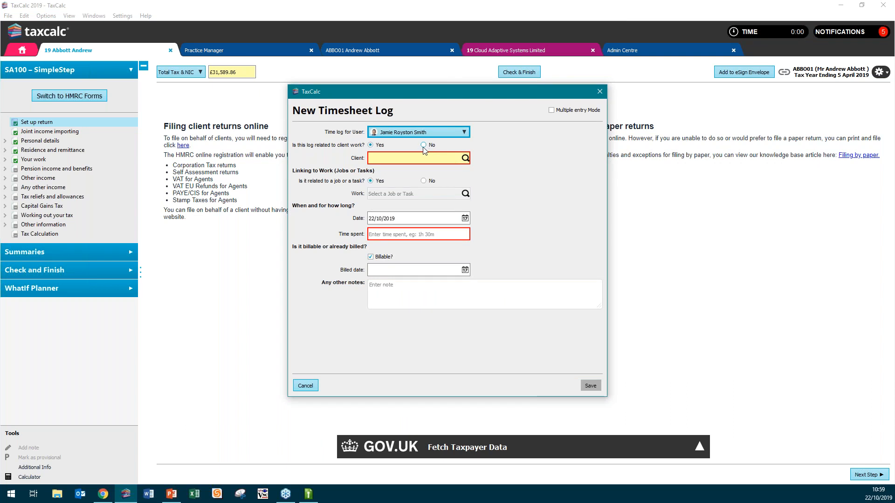
pyautogui.click(423, 146)
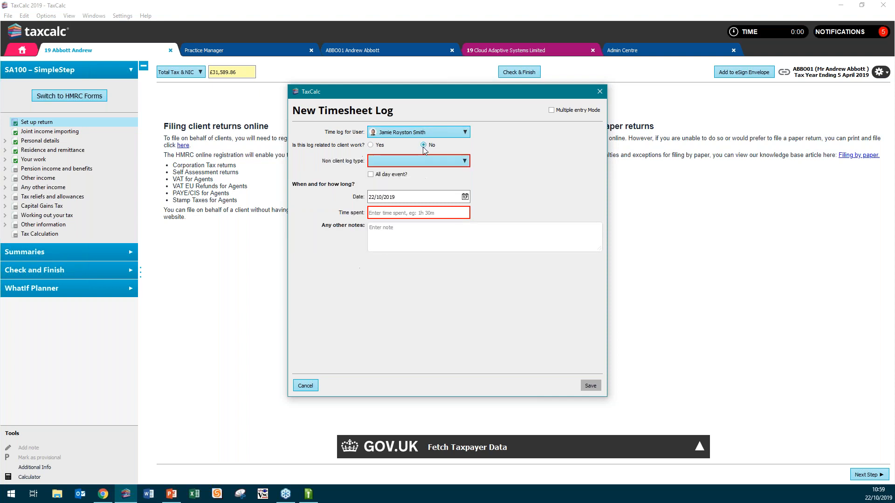
pyautogui.click(410, 160)
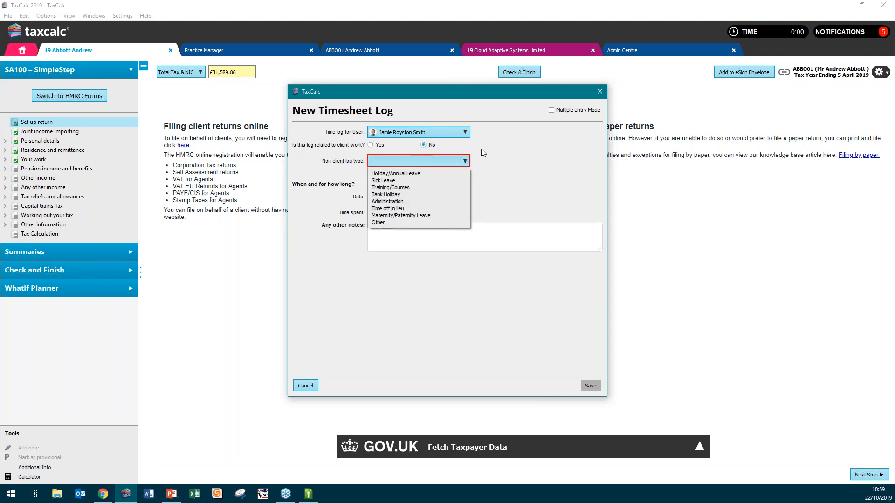
pyautogui.click(498, 143)
pyautogui.click(414, 163)
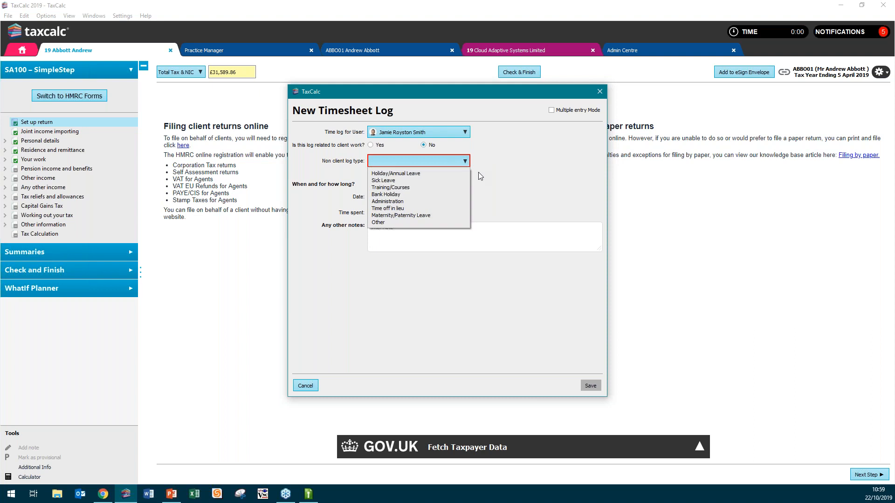
pyautogui.click(413, 185)
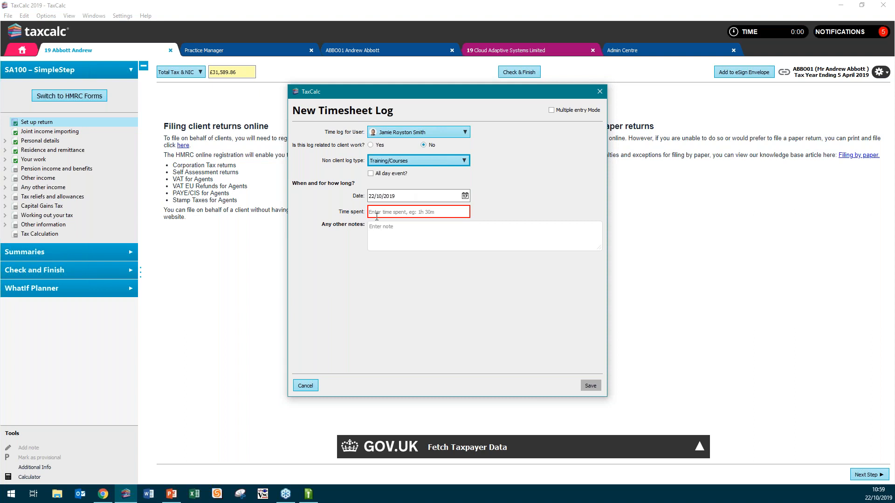
# Set the training log's time spent to 4 hours and save it
pyautogui.click(444, 213)
pyautogui.write('4')
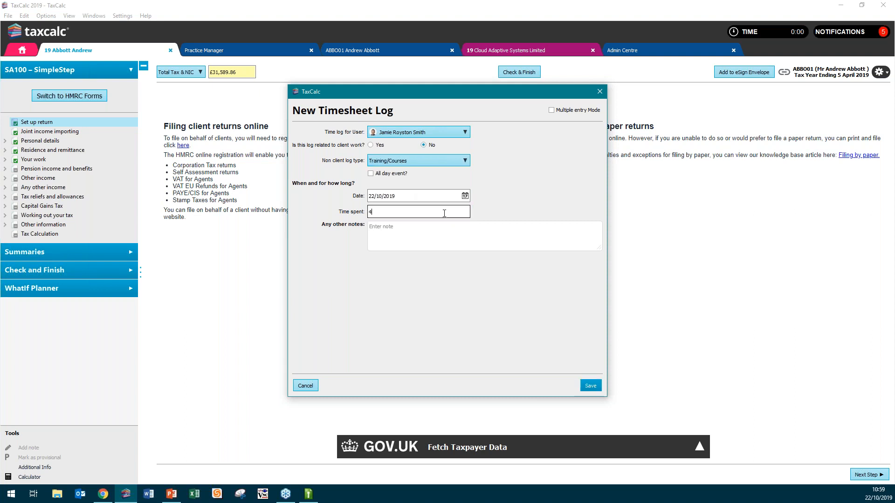
pyautogui.click(429, 247)
pyautogui.click(591, 386)
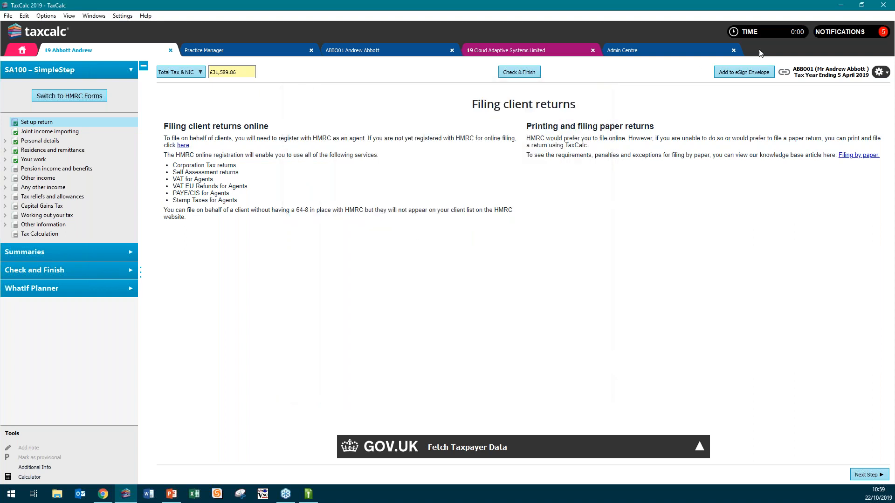
# Open the Hub Administrator's timesheet for the week commencing Mon 14 Oct 2019
pyautogui.click(764, 33)
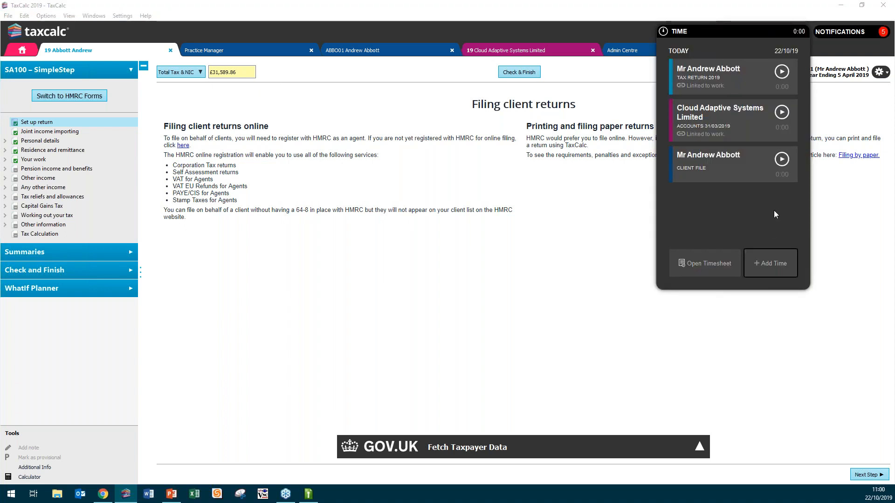
pyautogui.click(724, 266)
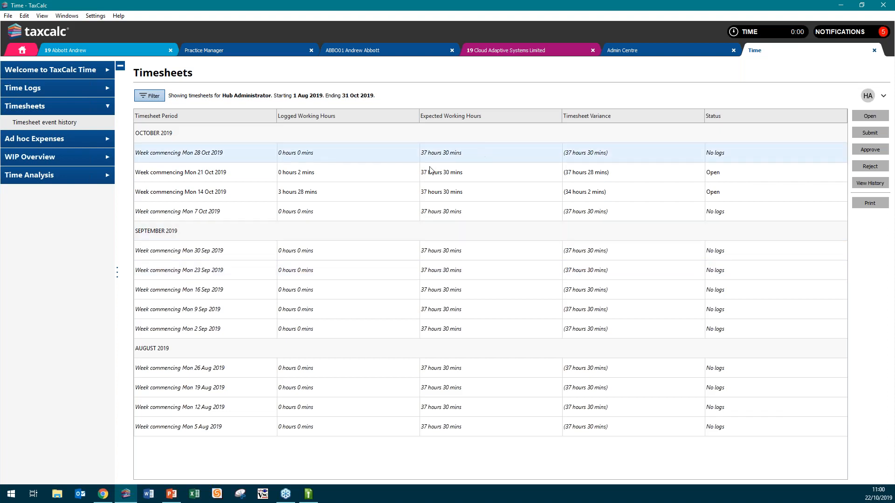
pyautogui.click(401, 201)
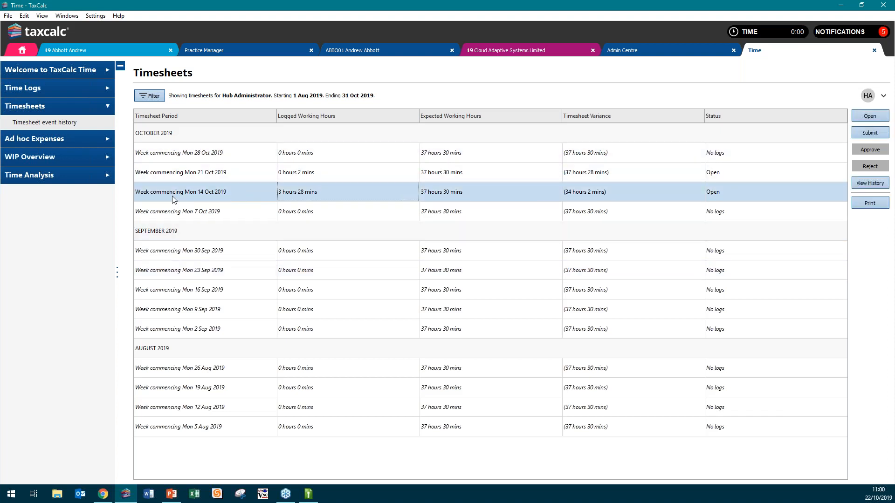
pyautogui.click(878, 117)
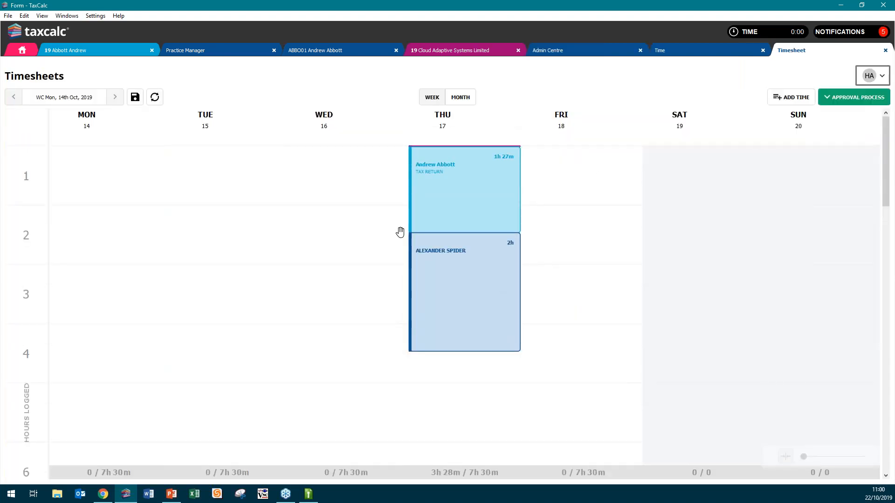
# Browse the Hub Administrator's neighbouring timesheet weeks, finishing on the week commencing 21 Oct 2019
pyautogui.click(14, 97)
pyautogui.click(15, 97)
pyautogui.click(112, 97)
pyautogui.click(112, 97)
pyautogui.click(112, 98)
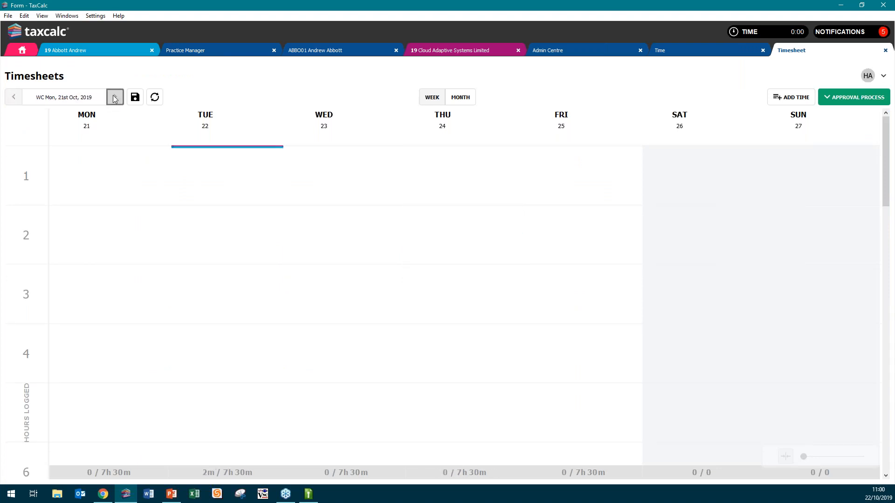
# View the timesheet of the staff member with the training log, going back to the week commencing 30 Sep 2019
pyautogui.click(870, 75)
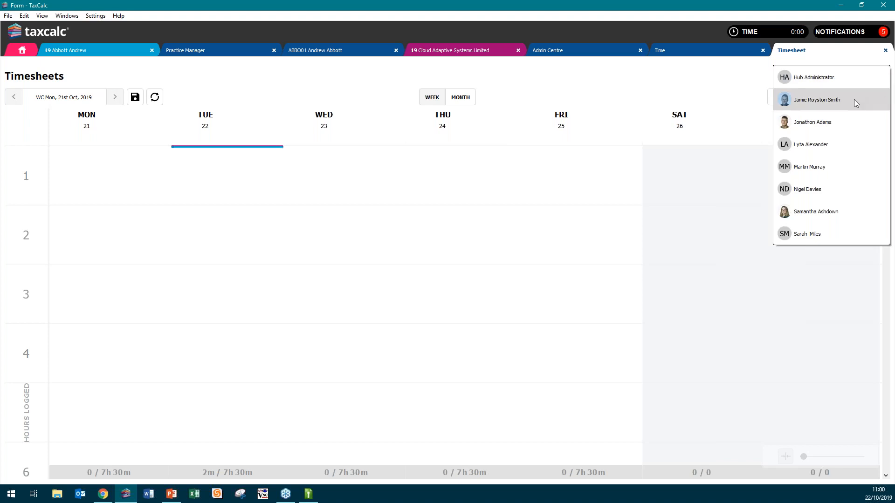
pyautogui.click(844, 105)
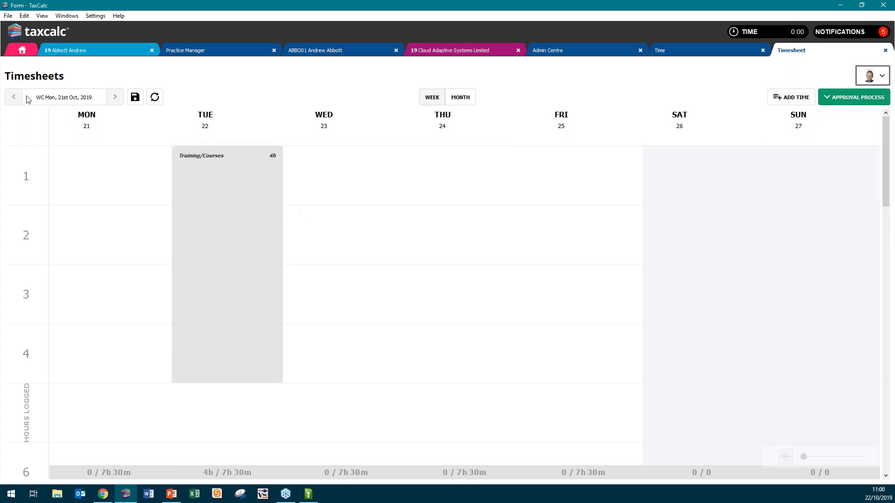
pyautogui.click(15, 98)
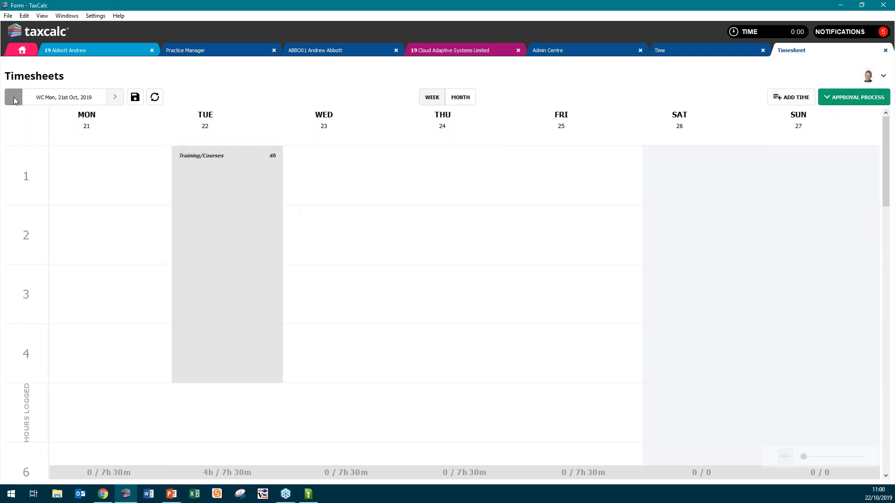
pyautogui.click(14, 99)
pyautogui.click(15, 99)
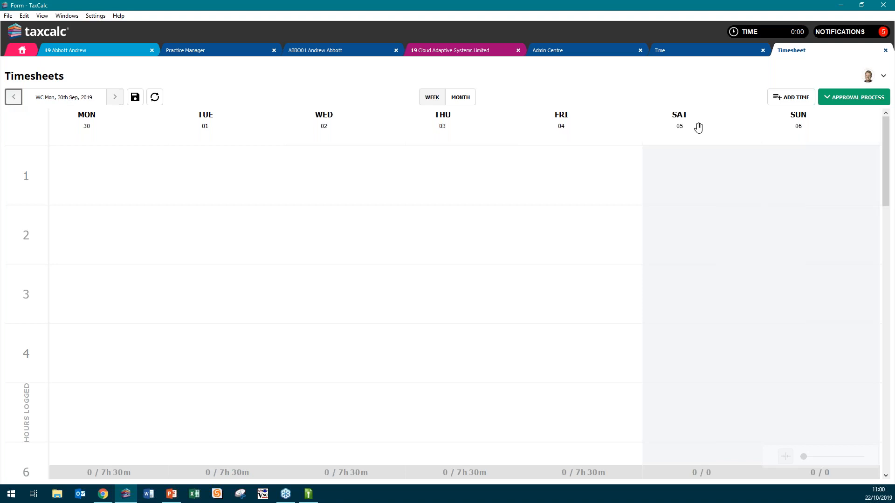
# Display staff member MM's timesheet for the week commencing 9 Sep 2019
pyautogui.click(882, 78)
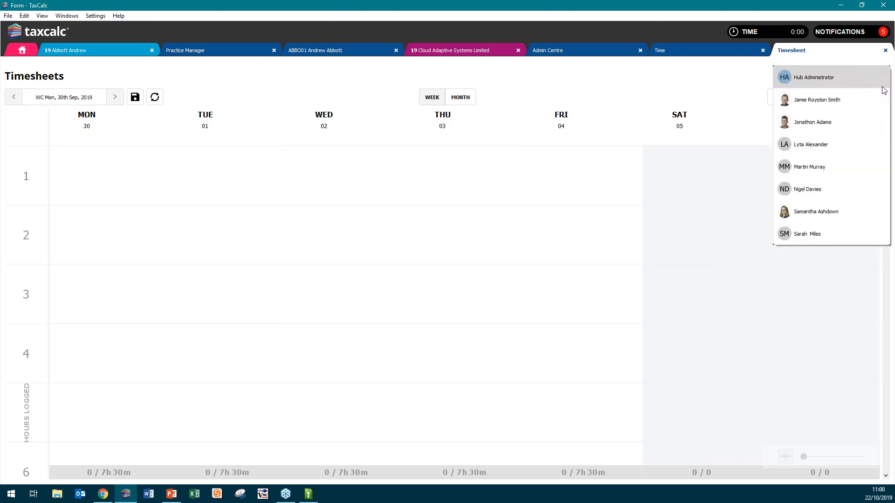
pyautogui.click(845, 172)
pyautogui.click(13, 97)
pyautogui.click(14, 98)
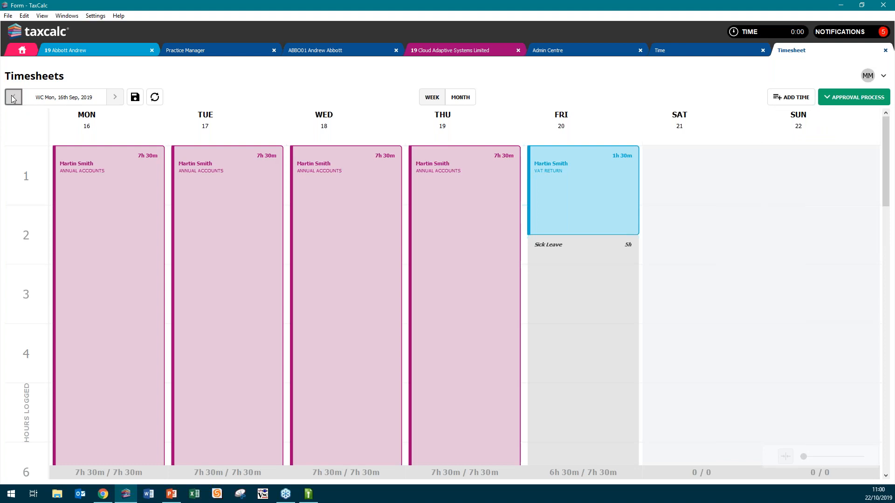
pyautogui.click(14, 98)
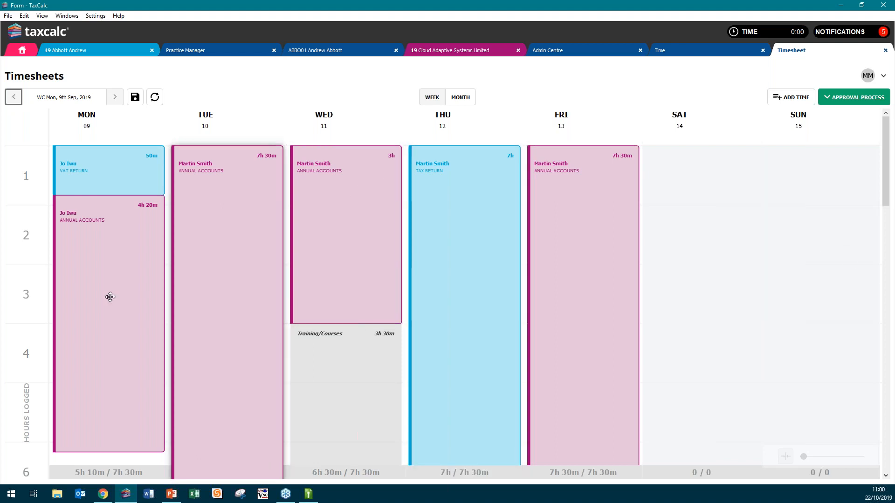
# Adjust Monday 9 September's logs to 1h 40m for the VAT return and 3h 35m for the annual accounts
pyautogui.moveTo(92, 194); pyautogui.dragTo(117, 244)
pyautogui.scroll(-3, 141, 285)
pyautogui.moveTo(114, 341); pyautogui.dragTo(131, 298)
pyautogui.scroll(3, 331, 312)
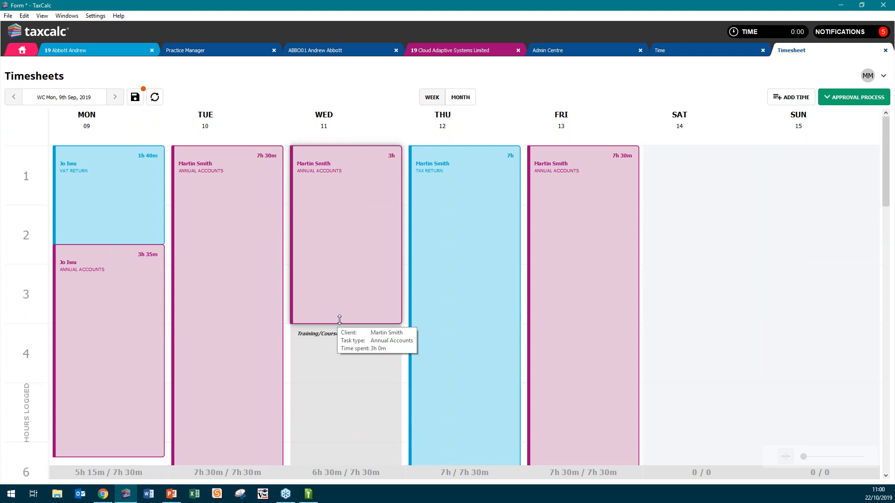
# Submit the timesheet for Mon 9 Sep to Sun 15 Sep 2019 for approval without a comment for the approver
pyautogui.click(860, 107)
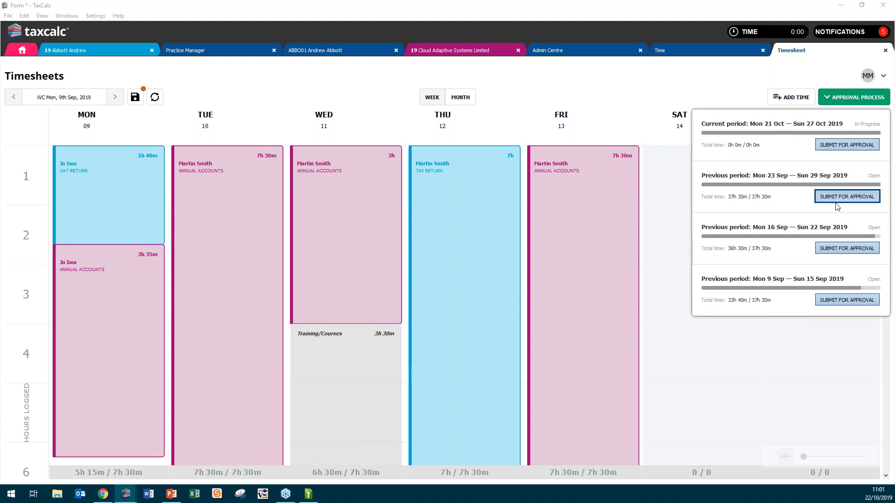
pyautogui.click(847, 294)
pyautogui.click(562, 273)
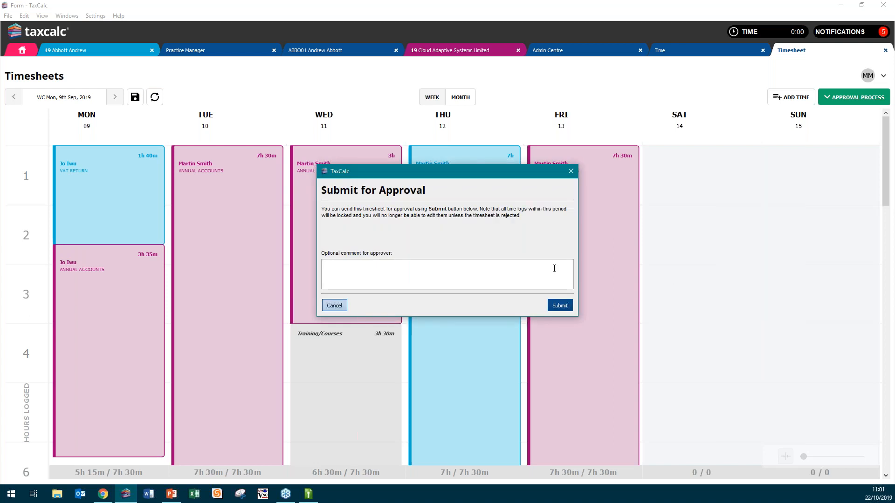
pyautogui.click(560, 305)
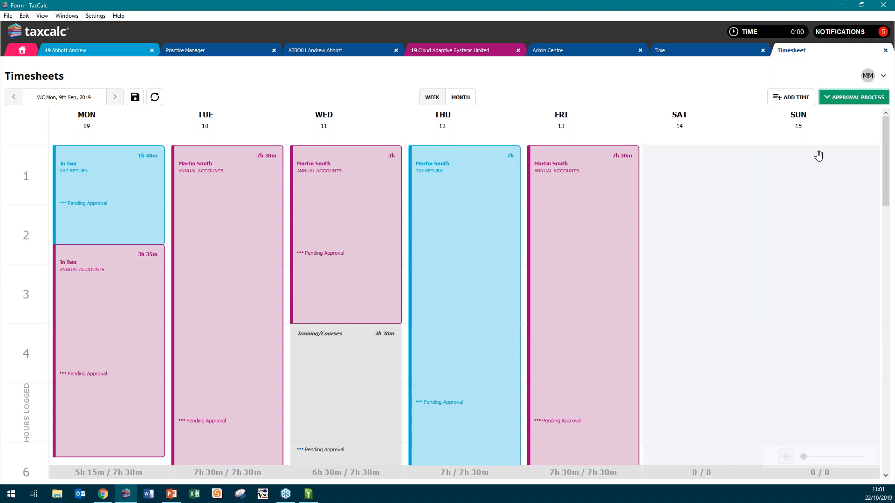
# Look through the Time module's time logs, timesheets and ad hoc expenses, finishing on the WIP Overview
pyautogui.click(725, 54)
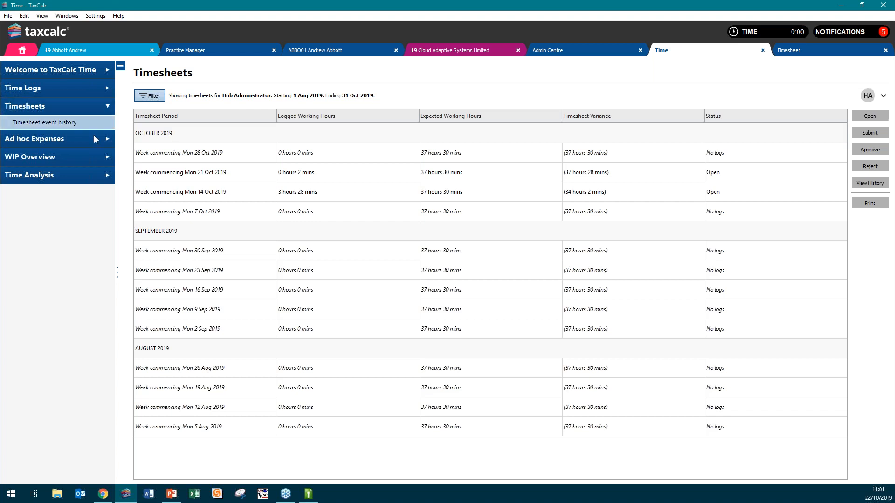
pyautogui.click(68, 88)
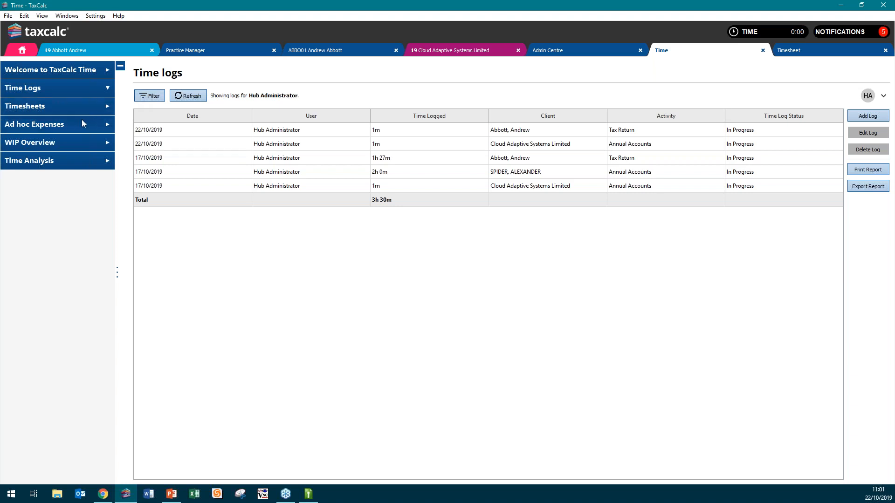
pyautogui.click(82, 105)
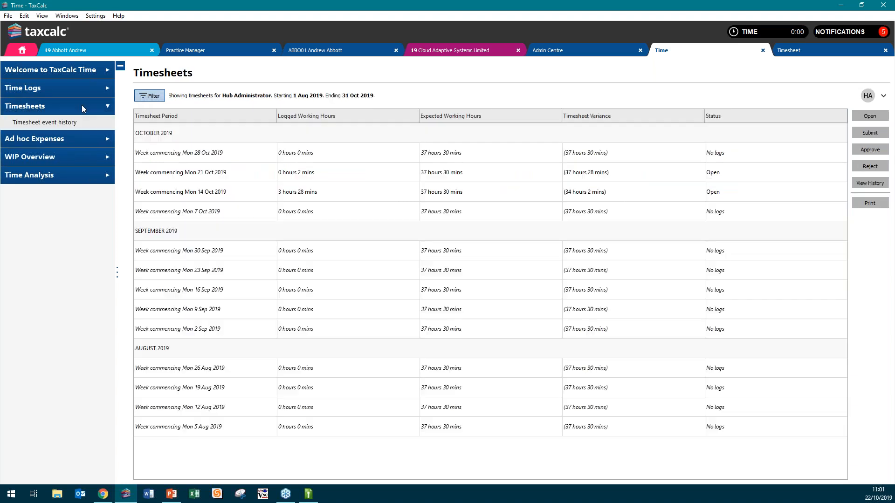
pyautogui.click(67, 141)
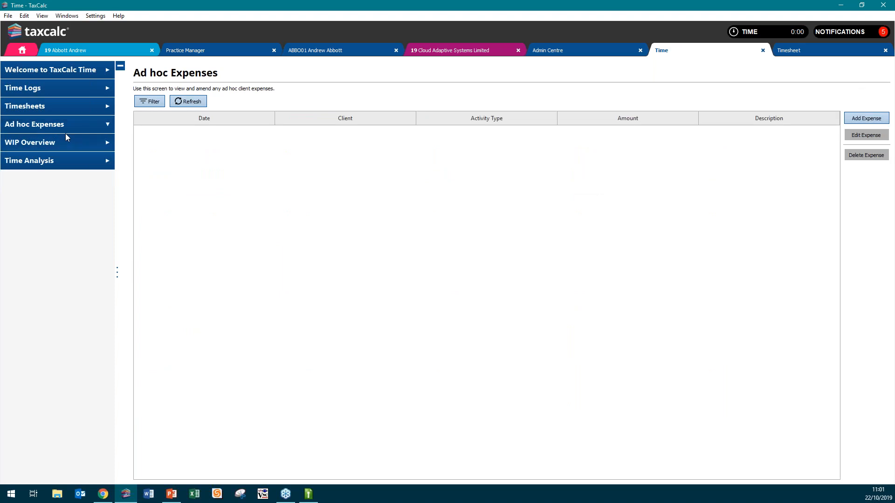
pyautogui.click(88, 141)
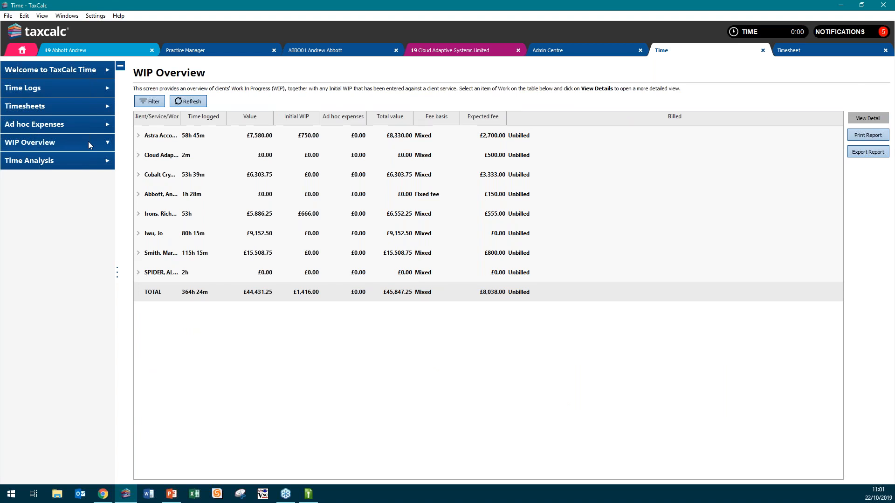
# Open the WIP detail for Astra Accountants Limited's Annual Accounts work
pyautogui.click(138, 135)
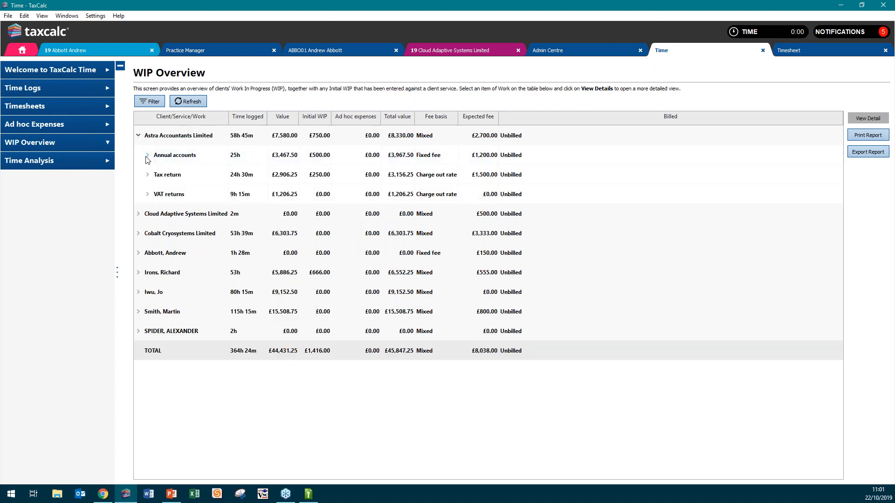
pyautogui.click(150, 102)
pyautogui.click(151, 102)
pyautogui.click(166, 151)
pyautogui.click(147, 156)
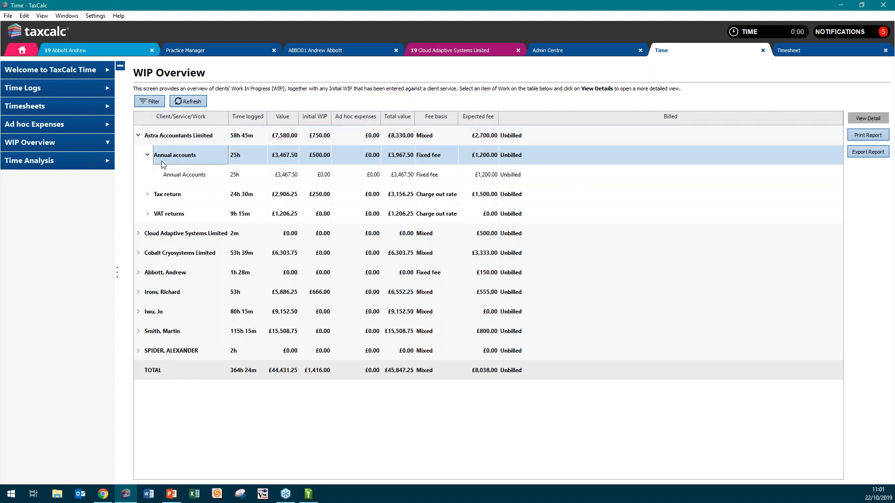
pyautogui.click(177, 173)
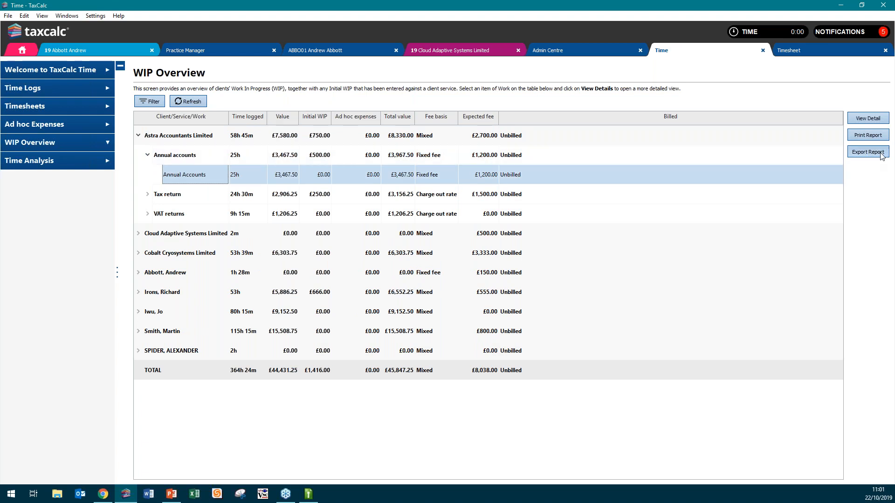
pyautogui.click(877, 121)
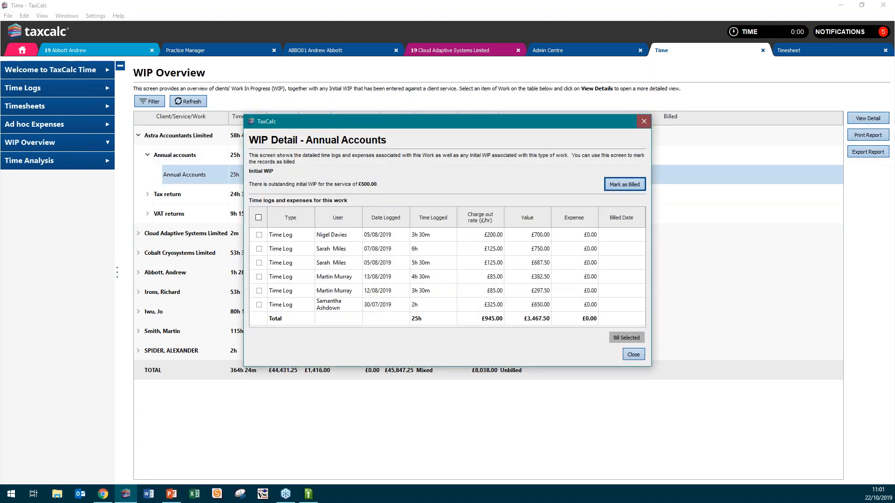
pyautogui.click(643, 122)
pyautogui.click(332, 177)
pyautogui.doubleClick(333, 179)
# Mark the first two time logs of the Annual Accounts work as billed, dated 22/10/2019
pyautogui.click(259, 235)
pyautogui.click(259, 249)
pyautogui.click(625, 338)
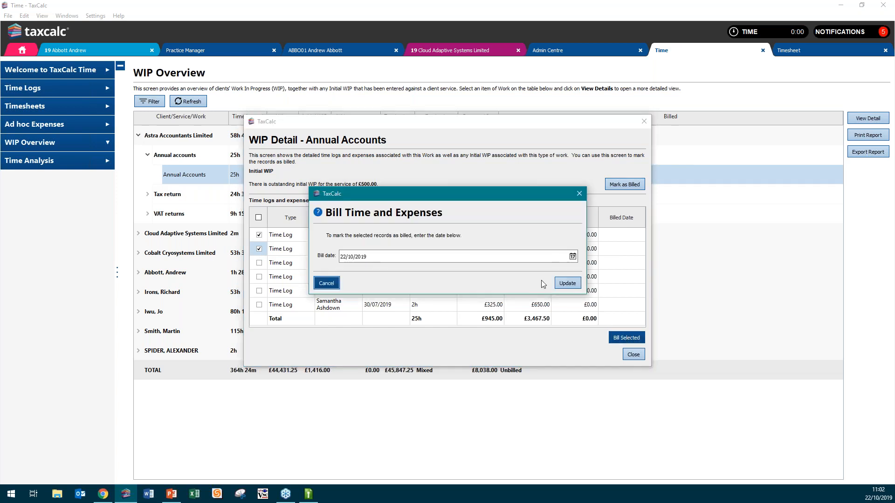
pyautogui.click(566, 284)
pyautogui.click(635, 355)
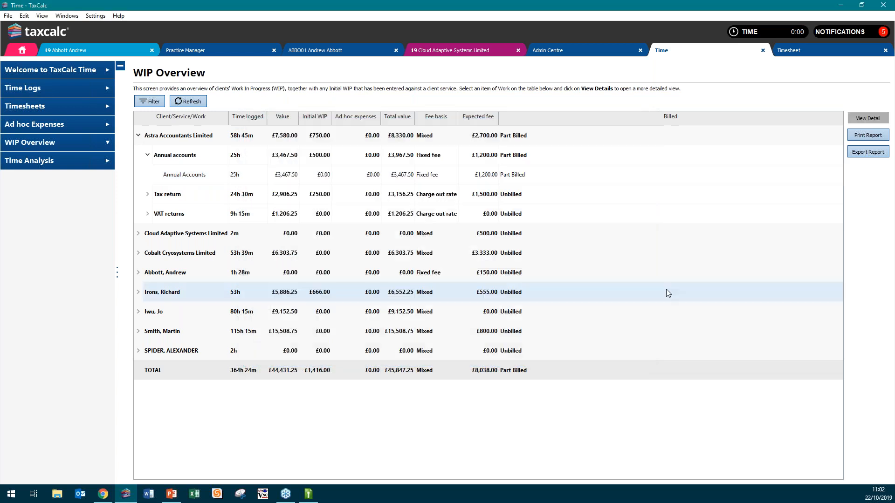
# View the time analysis by user, then return to the analysis by client
pyautogui.click(106, 160)
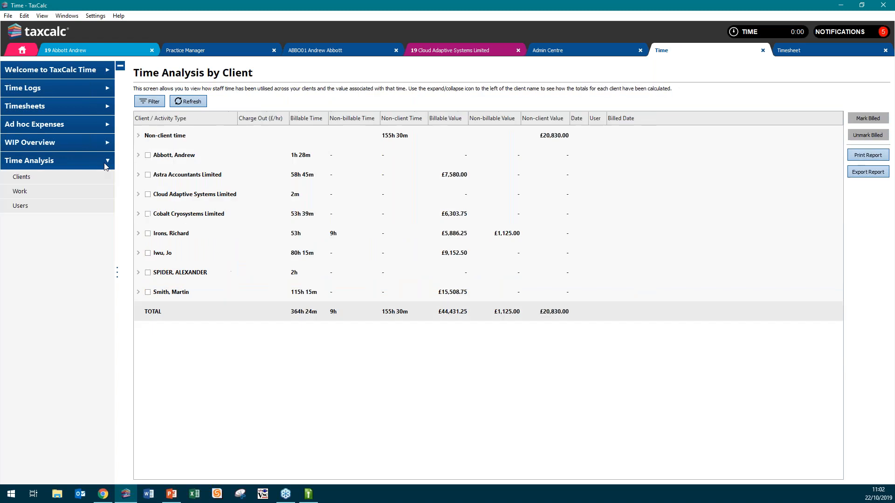
pyautogui.click(41, 206)
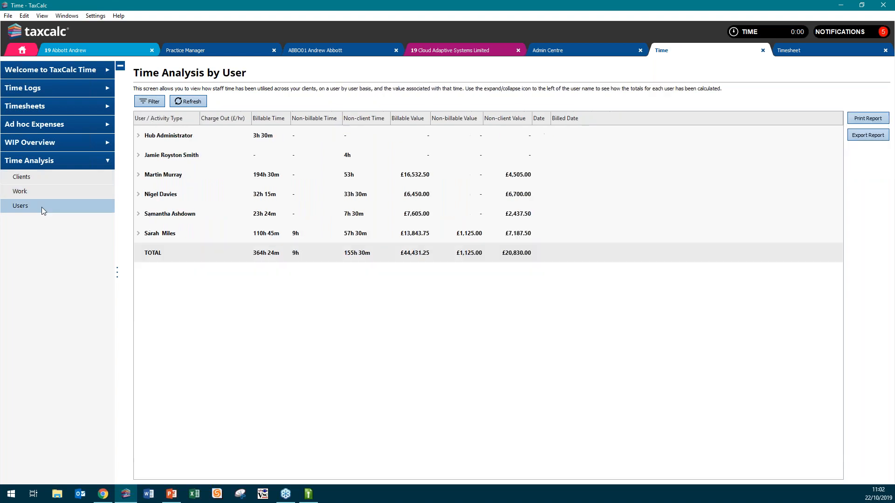
pyautogui.click(46, 182)
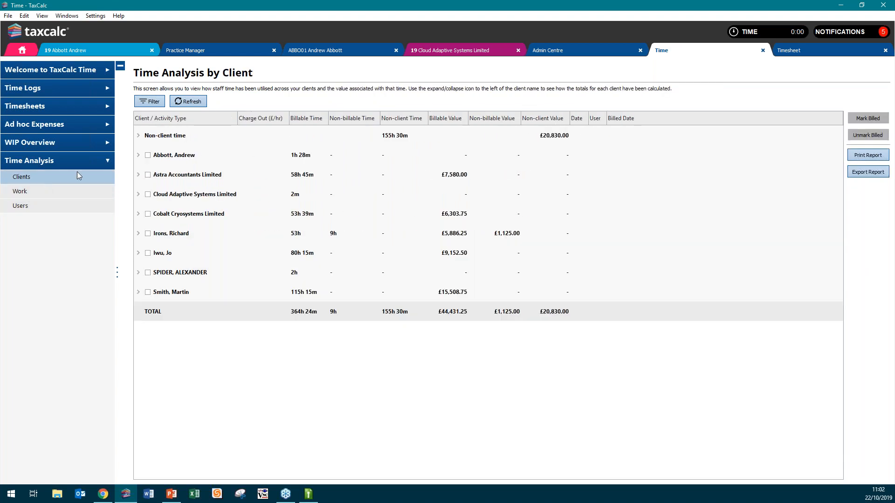
# Select the client with 80h 15m of billable time and review its individual time logs
pyautogui.click(147, 155)
pyautogui.click(147, 158)
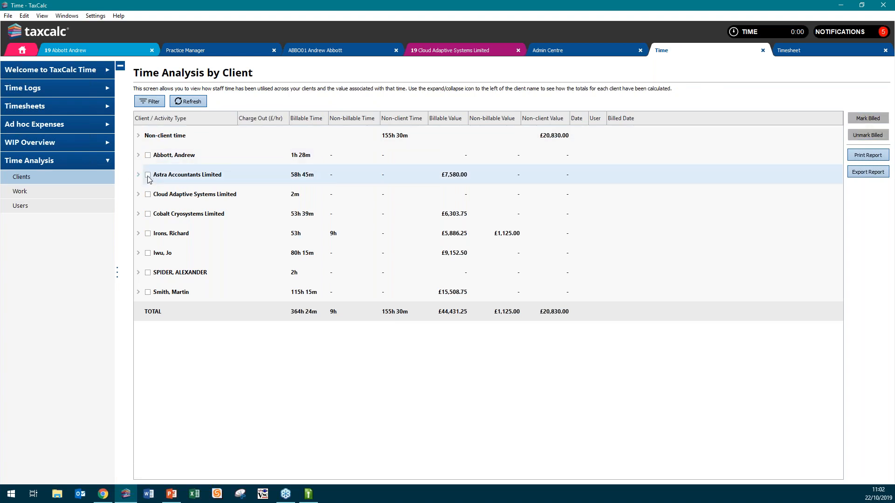
pyautogui.click(147, 253)
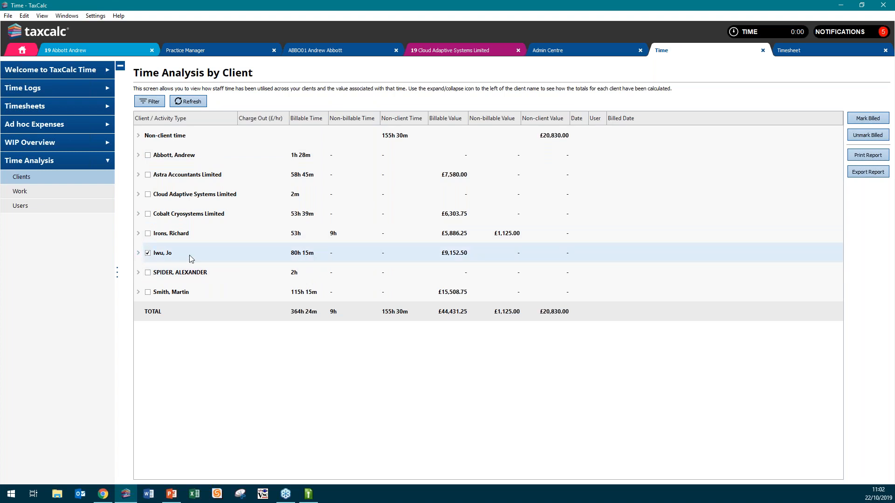
pyautogui.click(138, 252)
pyautogui.scroll(-2, 359, 285)
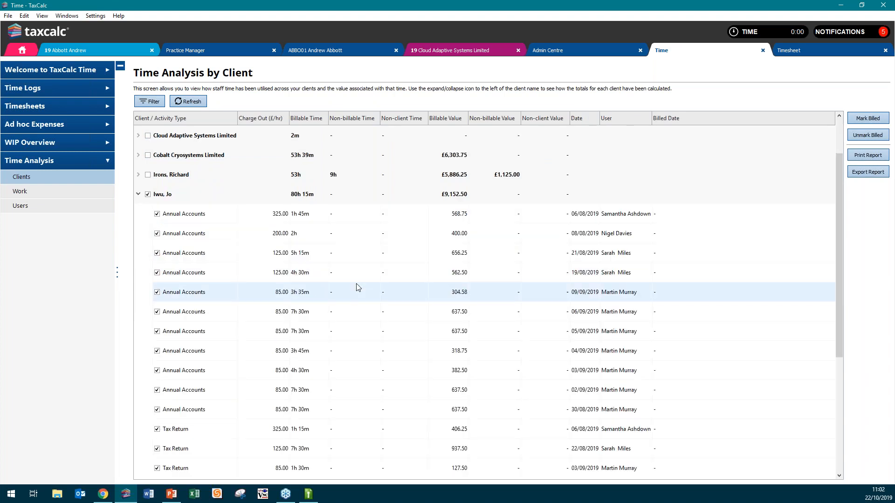
pyautogui.scroll(2, 359, 289)
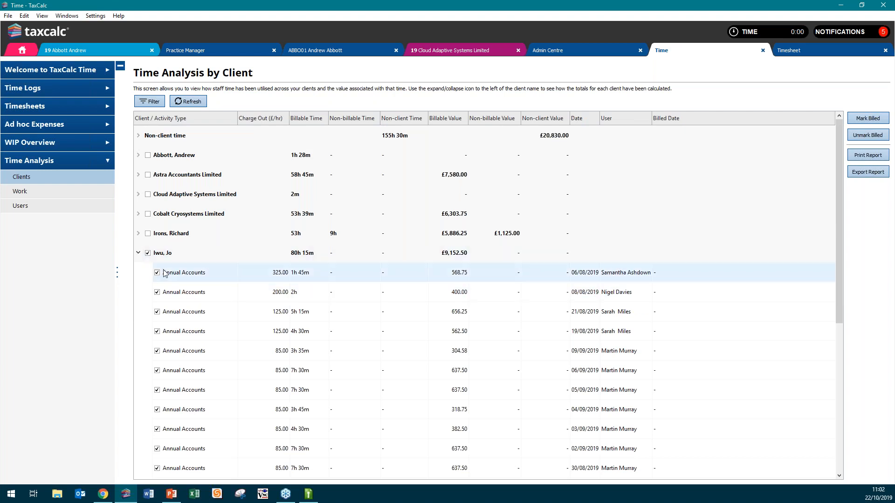
pyautogui.click(137, 253)
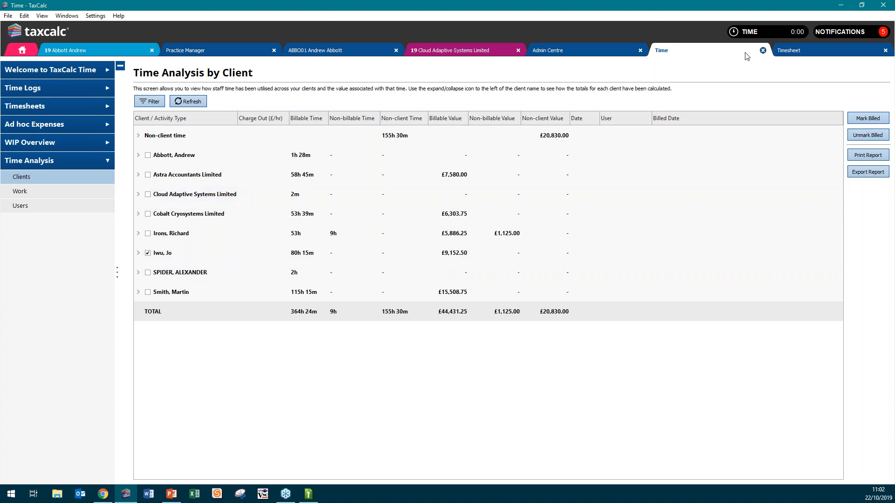
# View the timesheet period and charge period settings in the Admin Centre's customisation of the Time application
pyautogui.click(119, 16)
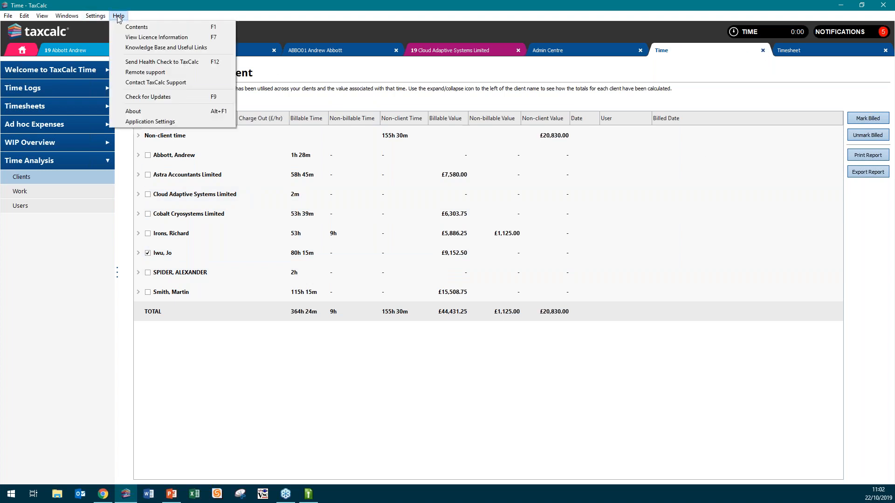
pyautogui.click(191, 120)
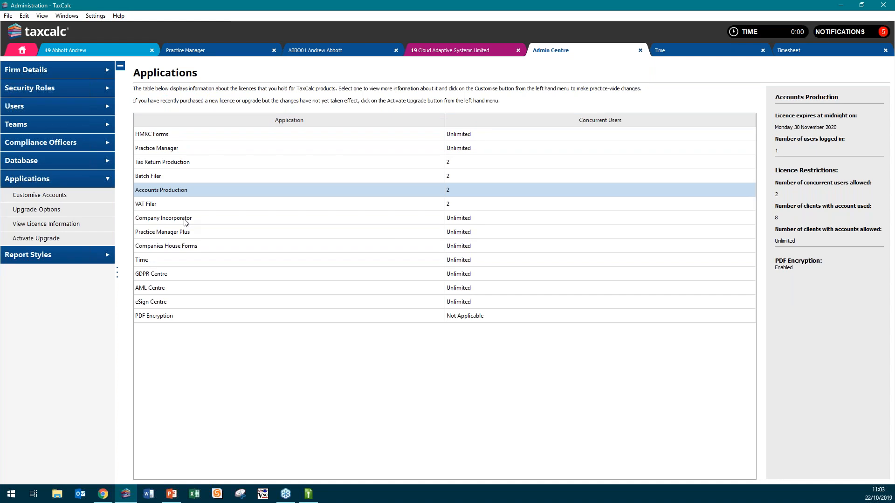
pyautogui.doubleClick(170, 260)
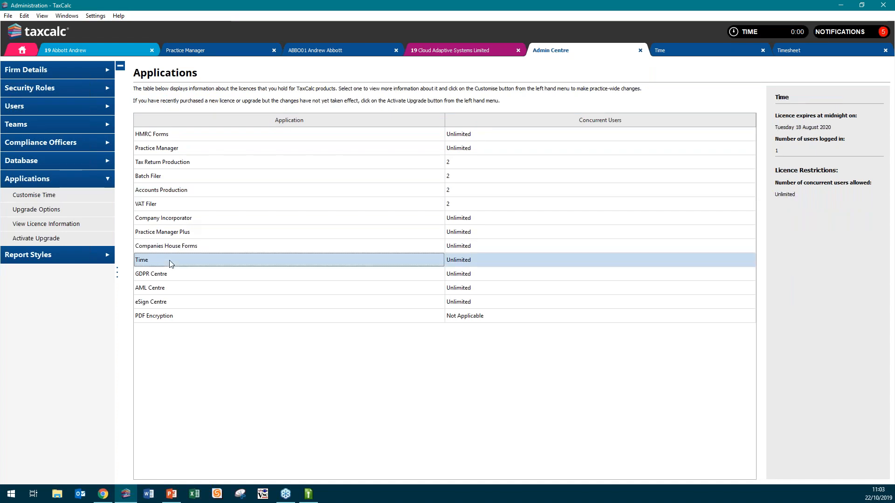
pyautogui.click(71, 99)
pyautogui.click(66, 114)
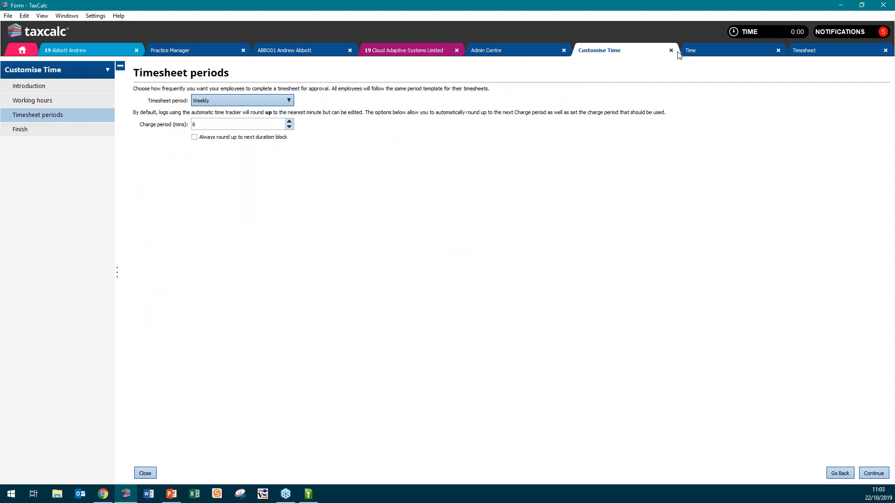
pyautogui.click(670, 50)
# View the working hours and charge out rate of the Junior user in the Admin Centre
pyautogui.click(82, 108)
pyautogui.click(186, 158)
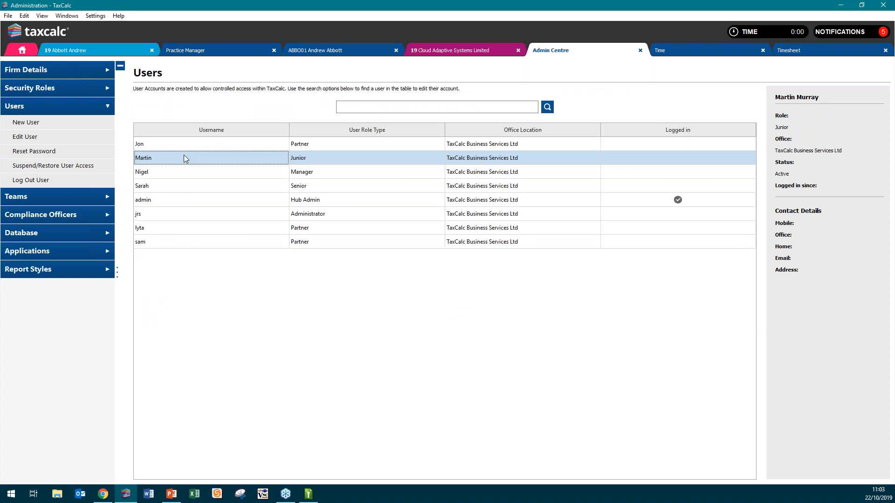
pyautogui.doubleClick(184, 158)
pyautogui.click(64, 158)
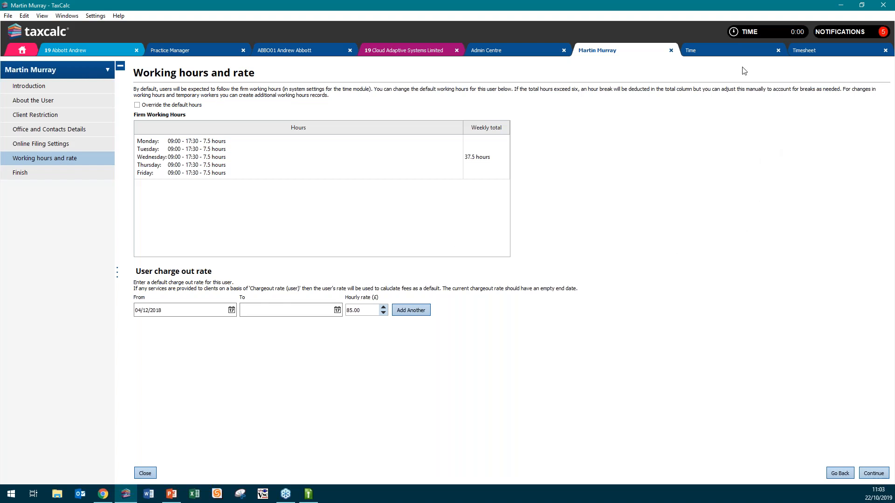
pyautogui.click(671, 51)
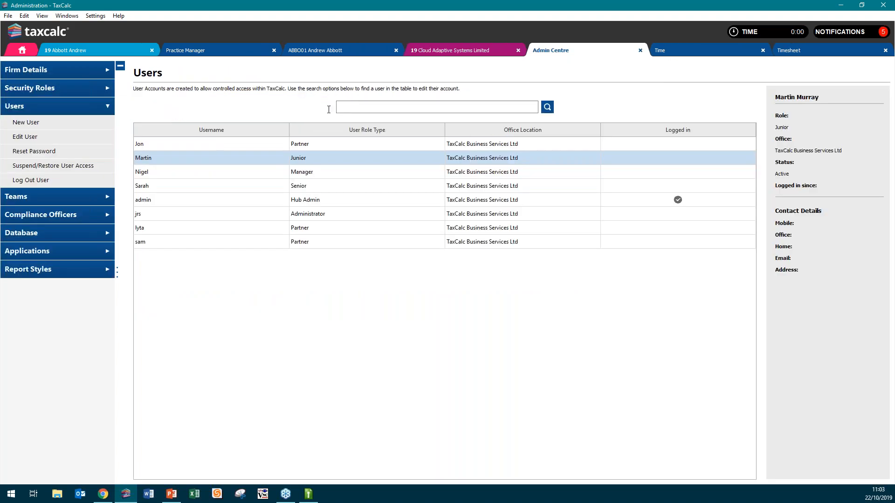
# Return to the home dashboard, switch to PowerPoint and present from slide 10, Document Manager powered by SmartVault
pyautogui.click(22, 51)
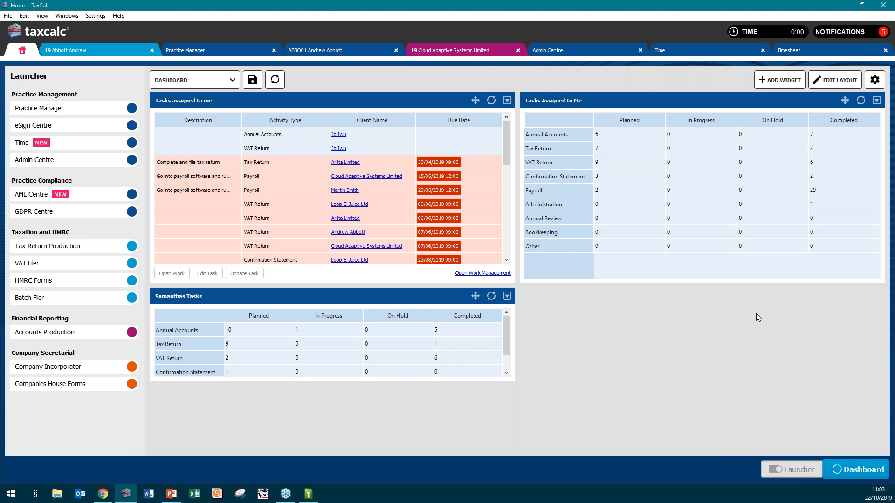
pyautogui.click(171, 495)
pyautogui.scroll(-1, 129, 421)
pyautogui.click(82, 415)
pyautogui.click(61, 44)
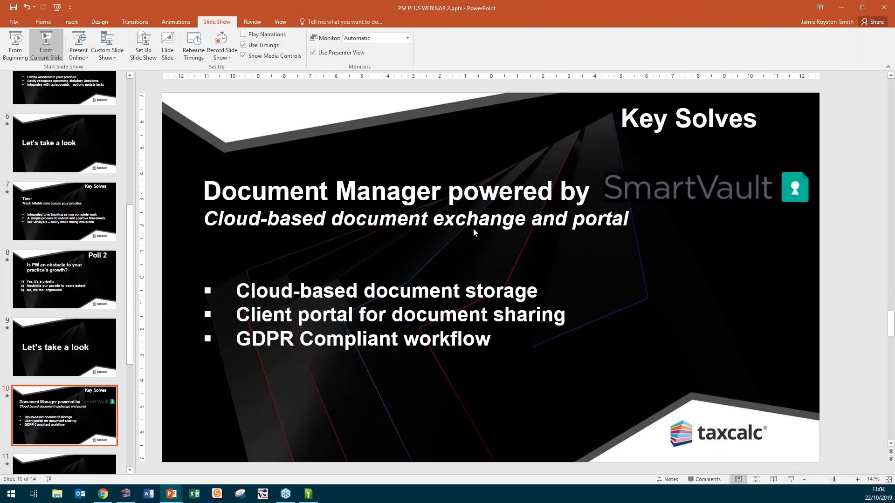
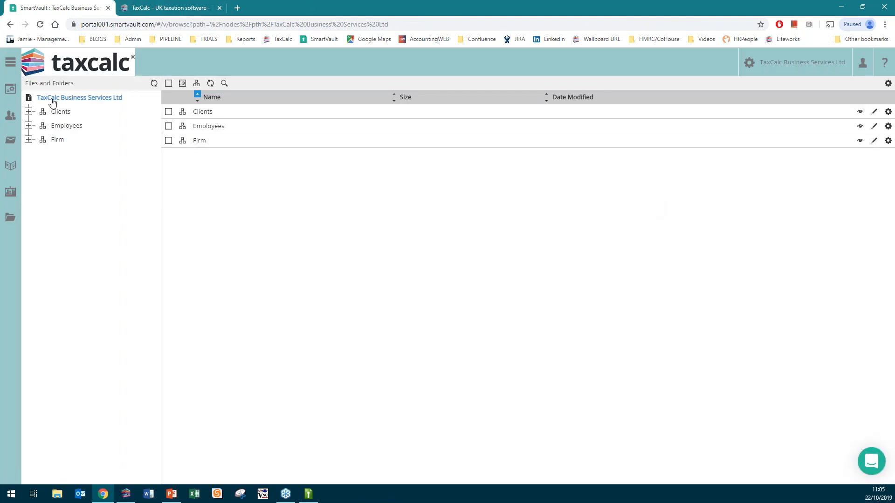
# Browse SmartVault's client folders to group A-D and show the folders of the second client listed
pyautogui.click(28, 111)
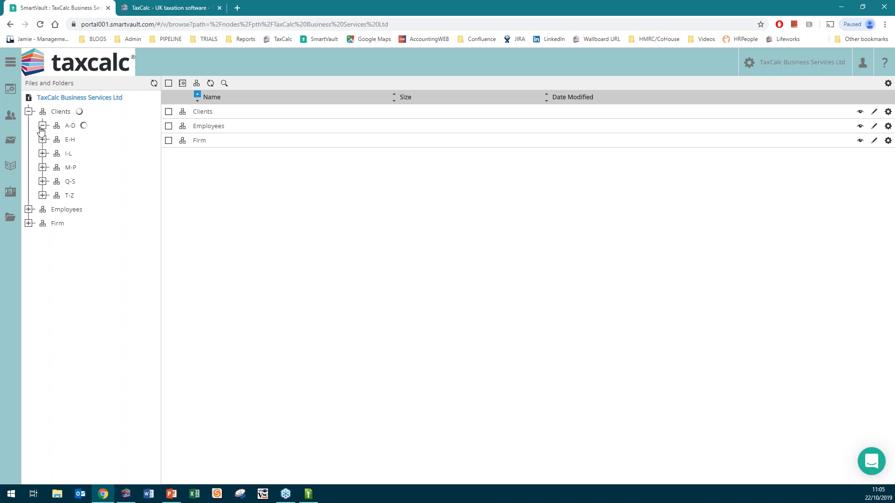
pyautogui.click(43, 125)
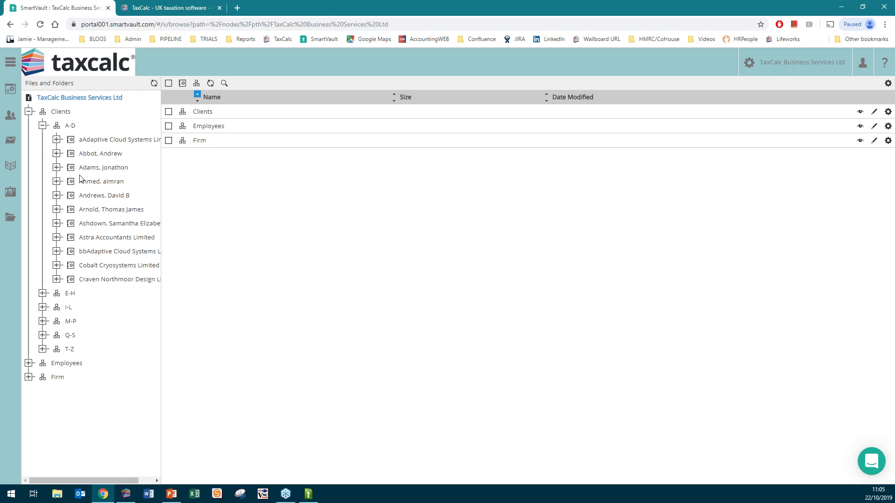
pyautogui.click(57, 154)
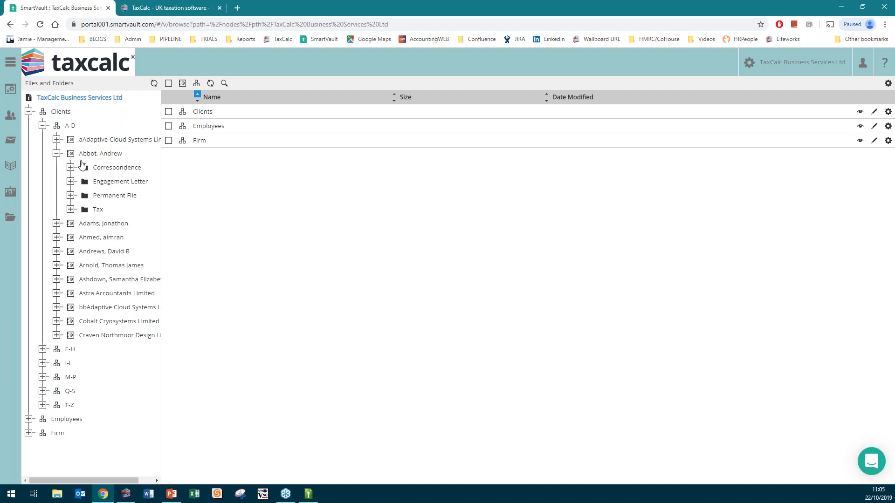
# Show the Tax subfolders of the second and third clients in group A-D of SmartVault's folder tree
pyautogui.click(70, 210)
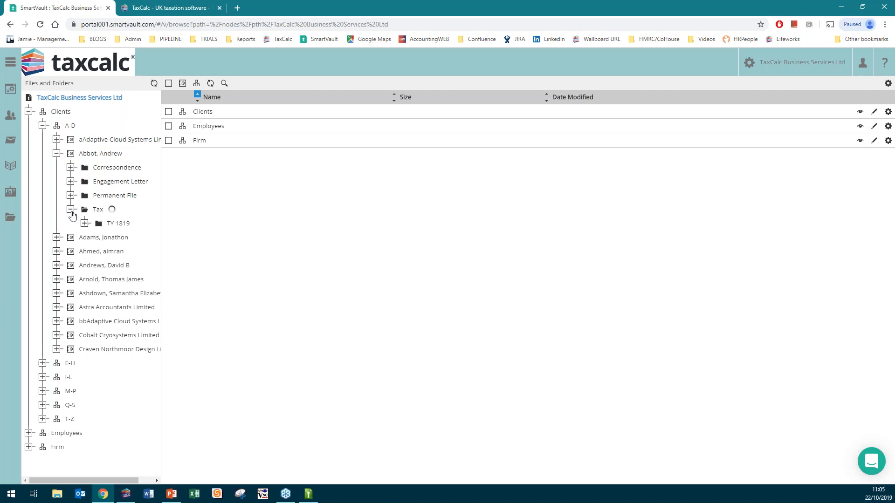
pyautogui.click(84, 223)
pyautogui.click(56, 237)
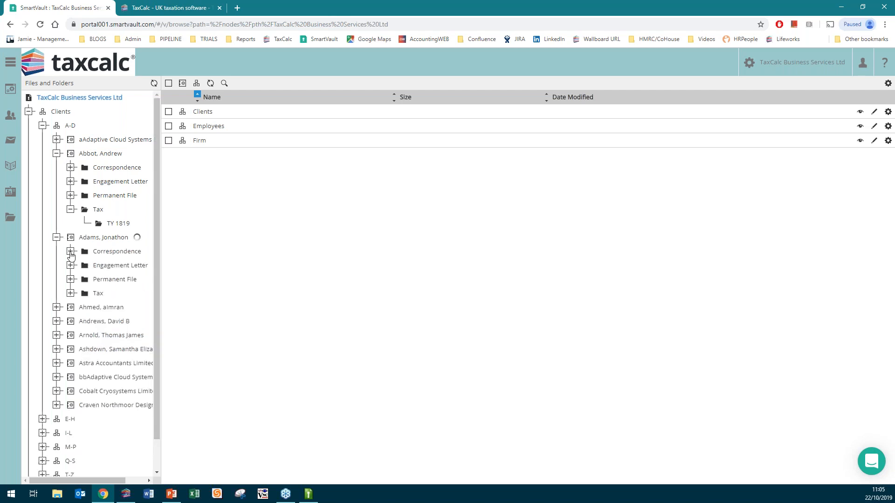
pyautogui.click(71, 293)
# Switch to TaxCalc and create an enlarged print preview of the client's complete 2019 tax return, as the copy for the client to sign
pyautogui.click(126, 493)
pyautogui.click(107, 51)
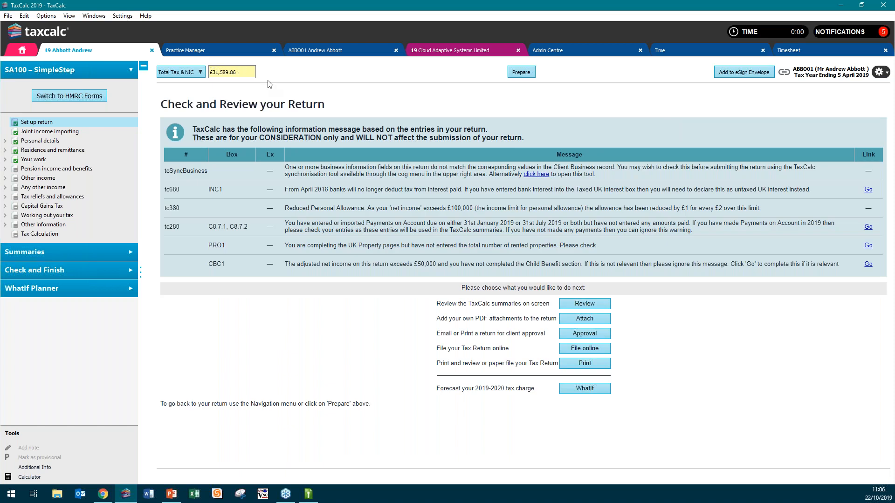
pyautogui.click(599, 364)
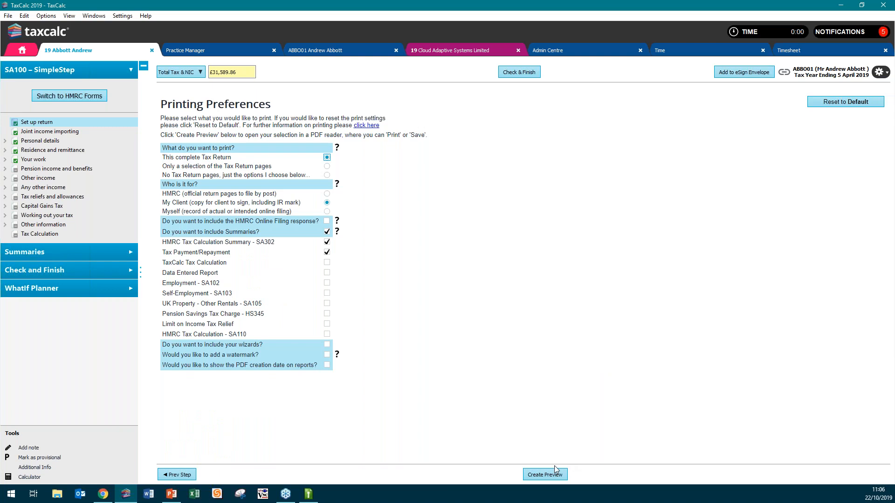
pyautogui.click(555, 473)
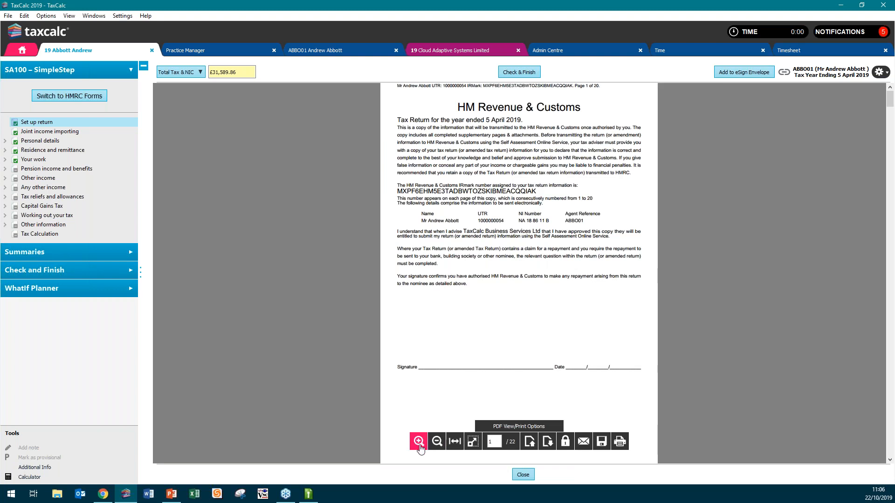
pyautogui.click(418, 442)
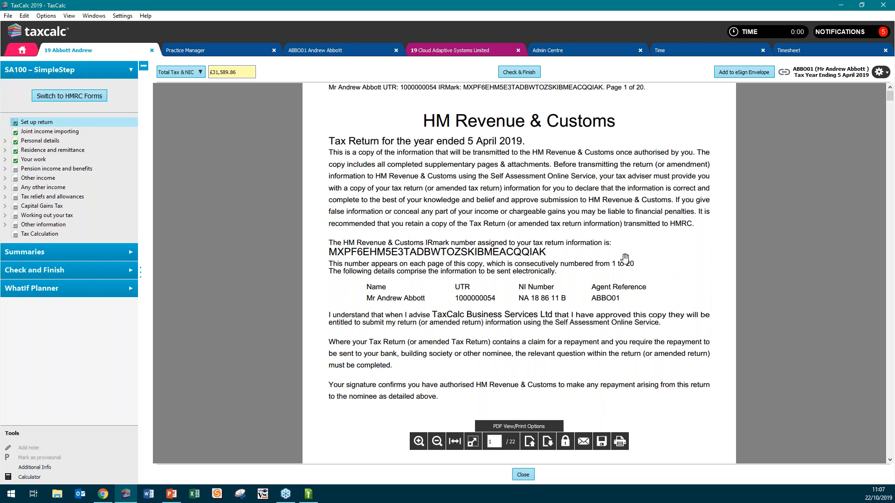
# Print all pages of the previewed tax return to the SmartVault PDF Printer
pyautogui.click(620, 444)
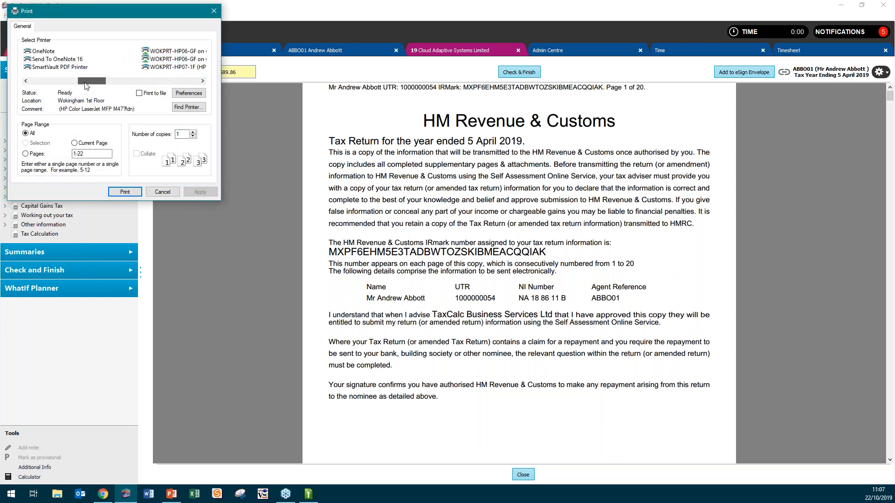
pyautogui.click(187, 67)
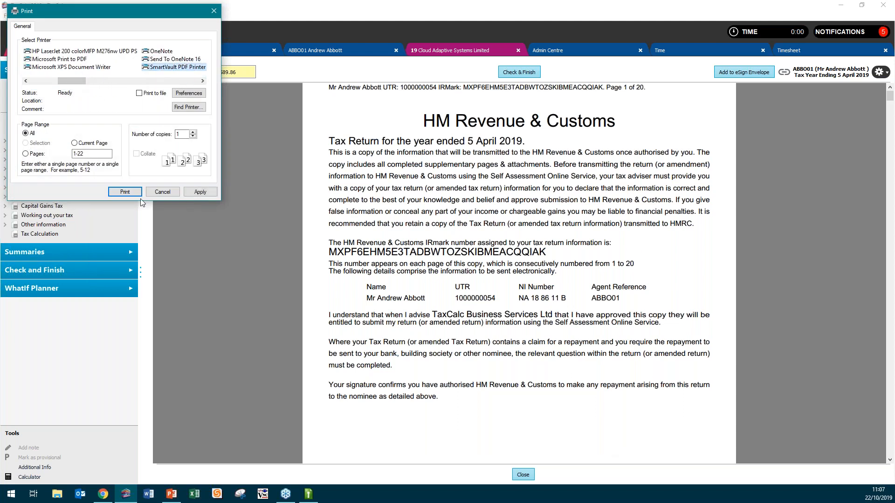
pyautogui.click(124, 191)
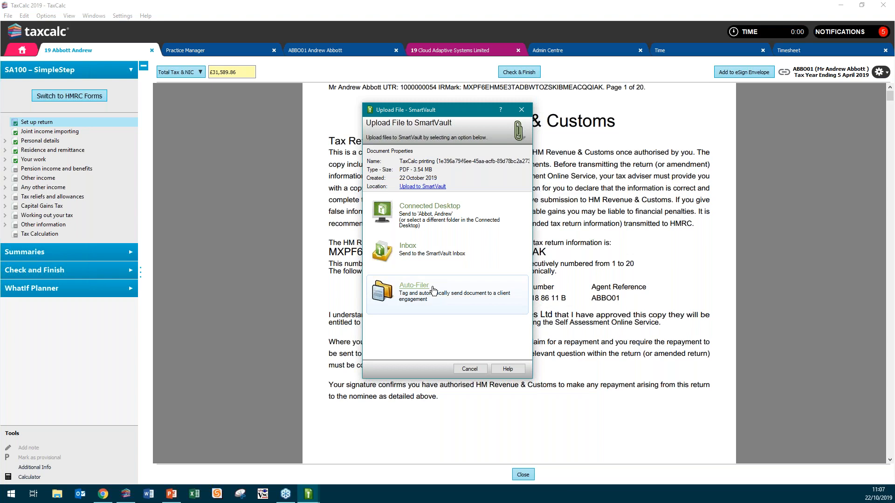
# File the printed tax return in the client's Tax folder TY 1819 using SmartVault Connected Desktop
pyautogui.click(308, 493)
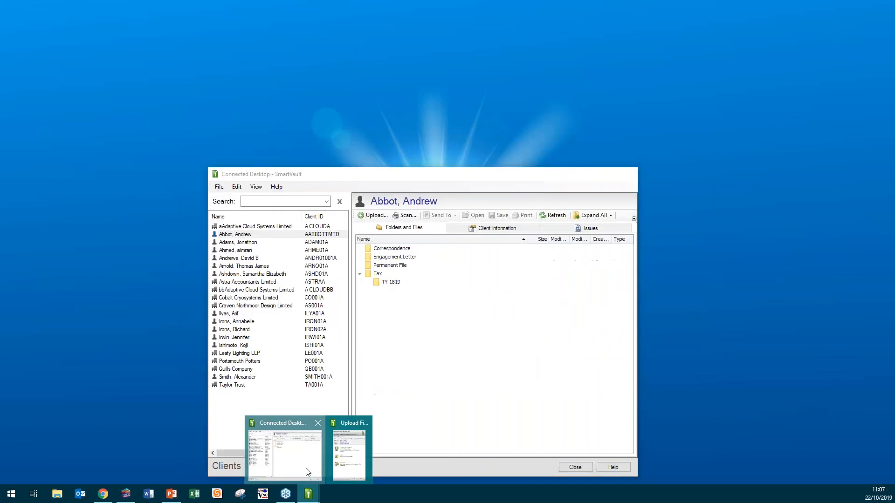
pyautogui.click(306, 474)
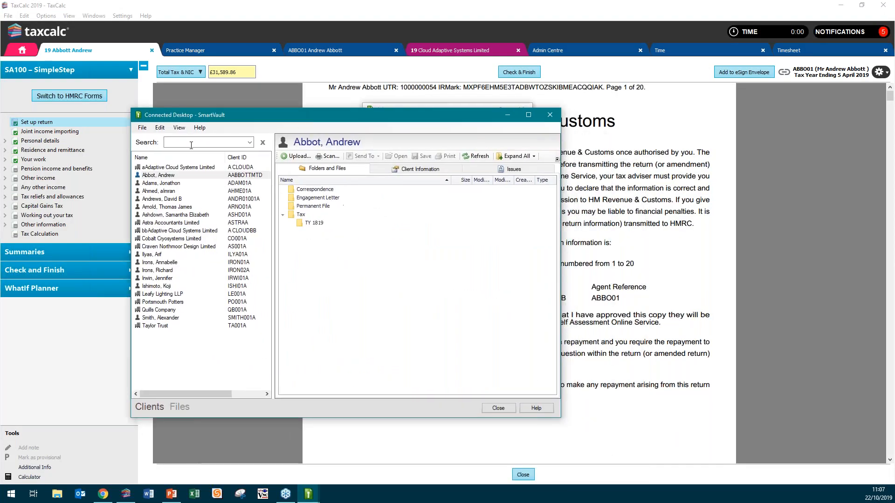
pyautogui.click(320, 223)
pyautogui.click(507, 114)
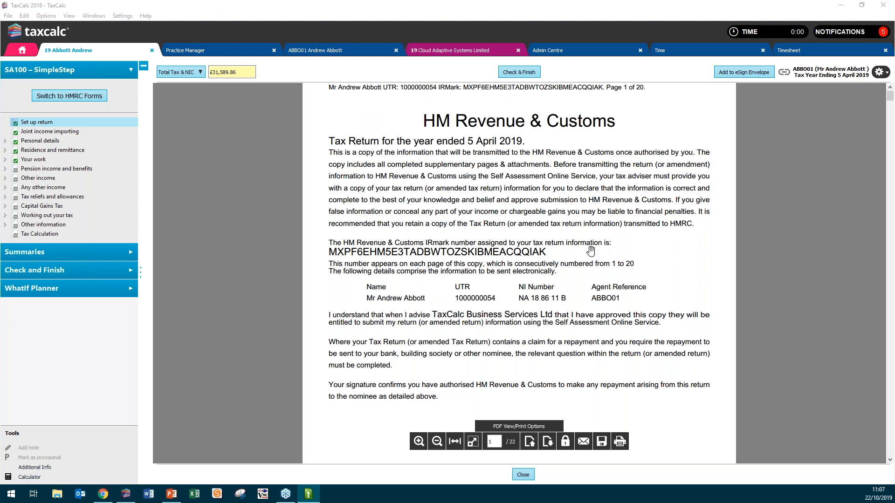
# Rename the uploaded PDF in Connected Desktop as "2019 tax return for AA" and close Connected Desktop
pyautogui.click(308, 494)
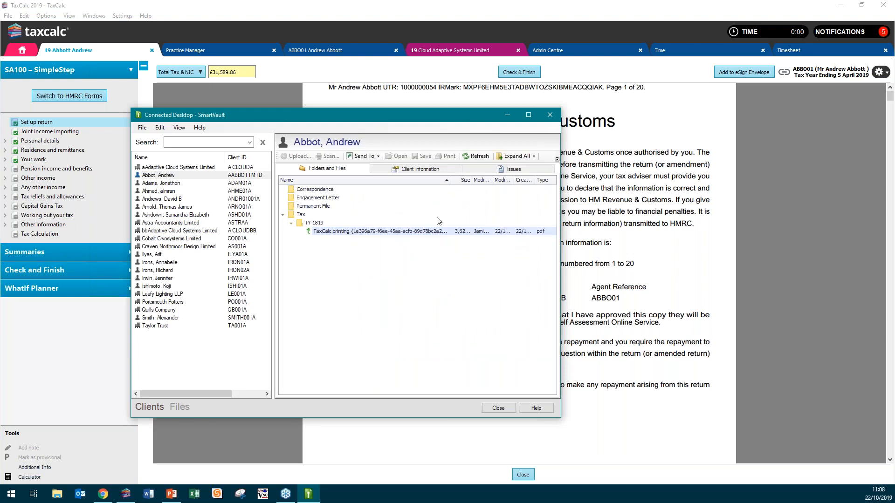
pyautogui.rightClick(385, 231)
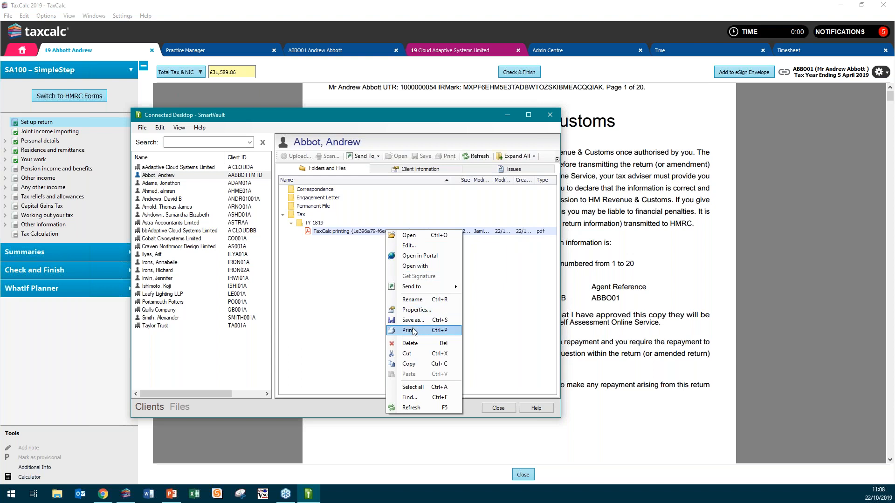
pyautogui.click(367, 233)
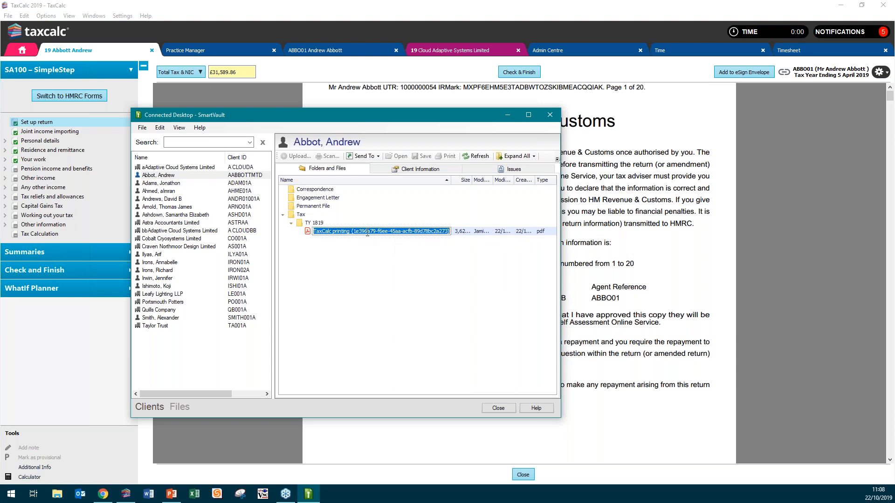
pyautogui.write('2019 tax return')
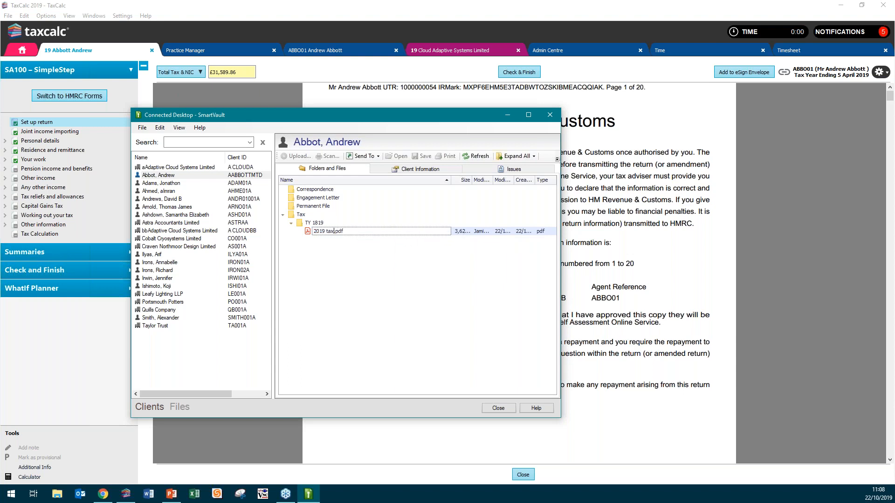
pyautogui.write(' for AA')
pyautogui.press('Return')
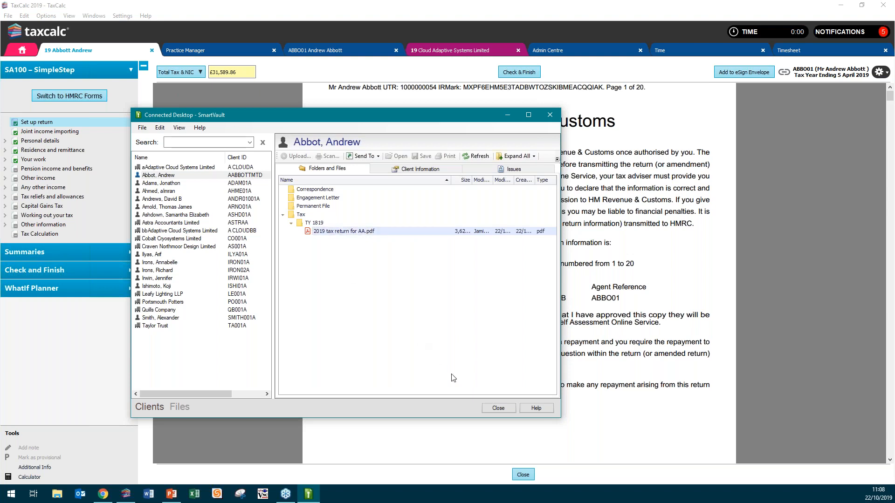
pyautogui.click(497, 408)
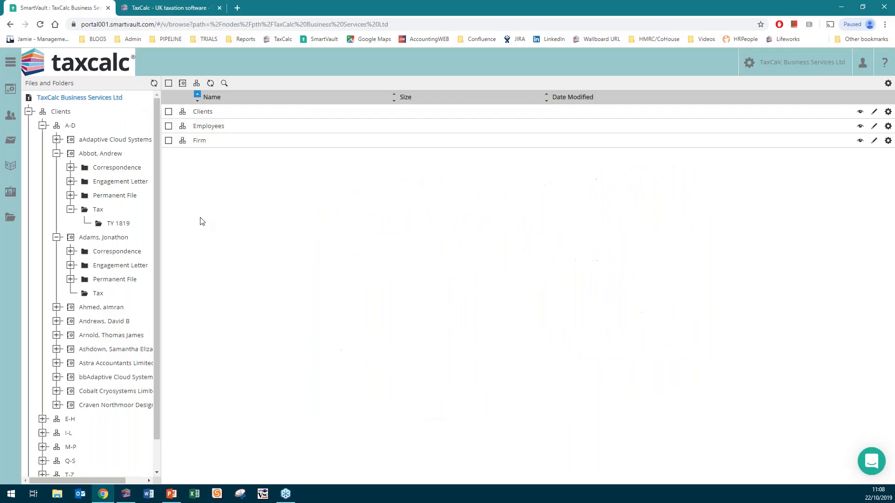
# Preview 2019 tax return for AA.pdf from the TY 1819 folder in the SmartVault web portal and return to the folder
pyautogui.click(116, 223)
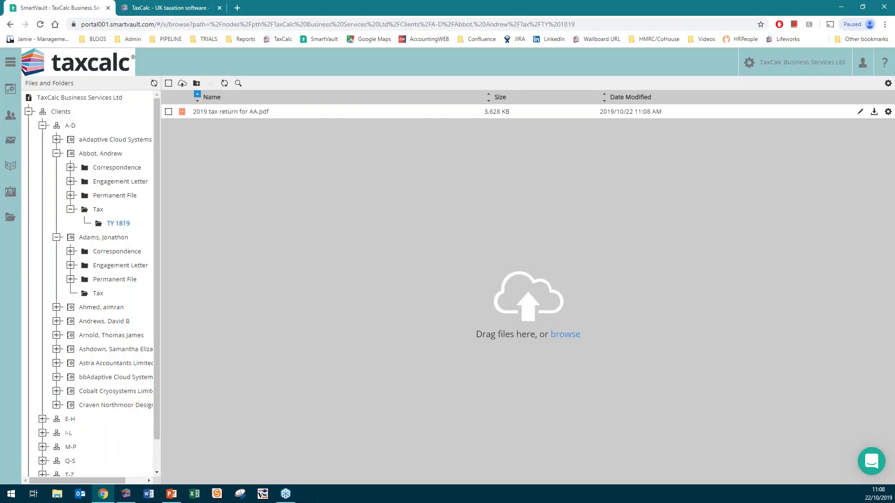
pyautogui.click(271, 113)
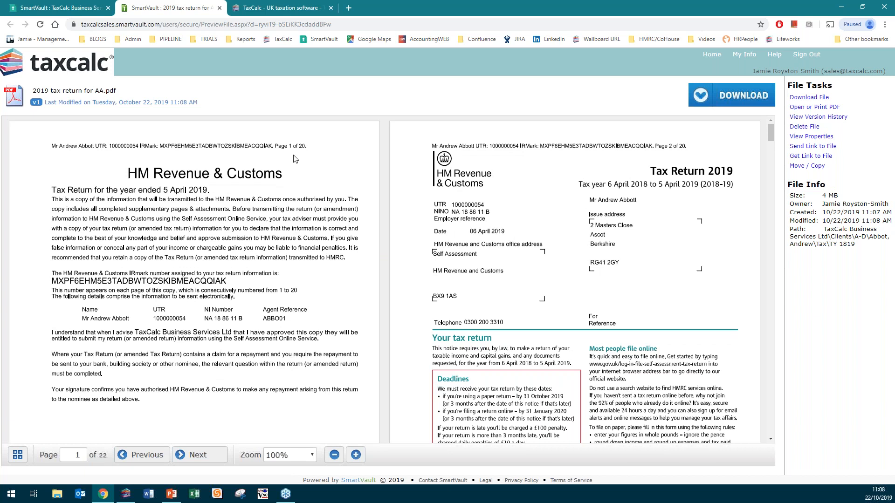
pyautogui.click(42, 8)
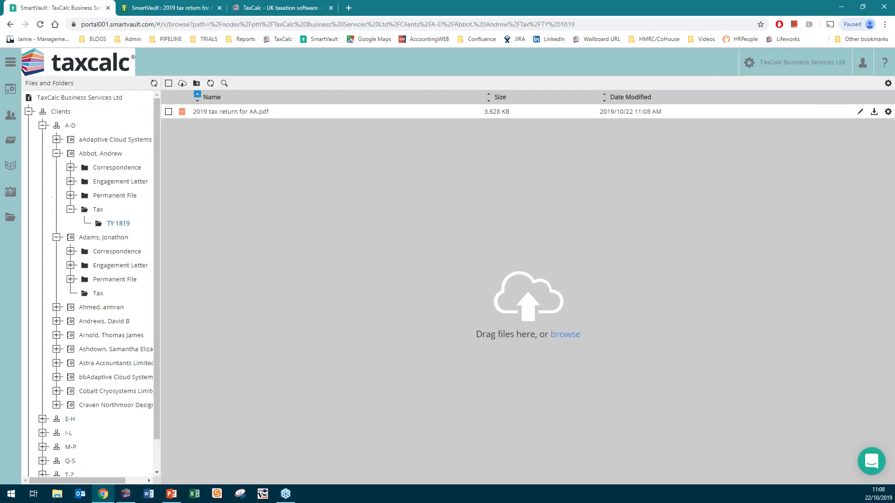
# View the TY 1819 folder's access and notification settings and its options for sending or getting a link
pyautogui.click(888, 83)
pyautogui.click(407, 120)
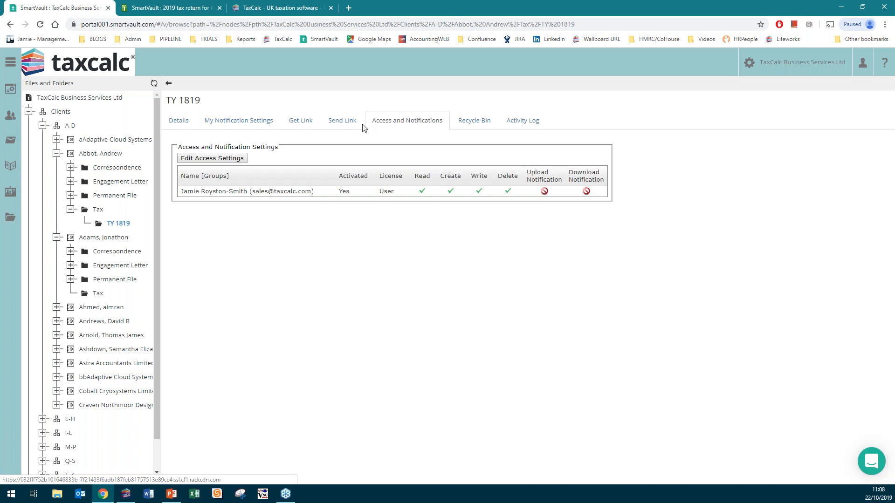
pyautogui.click(346, 124)
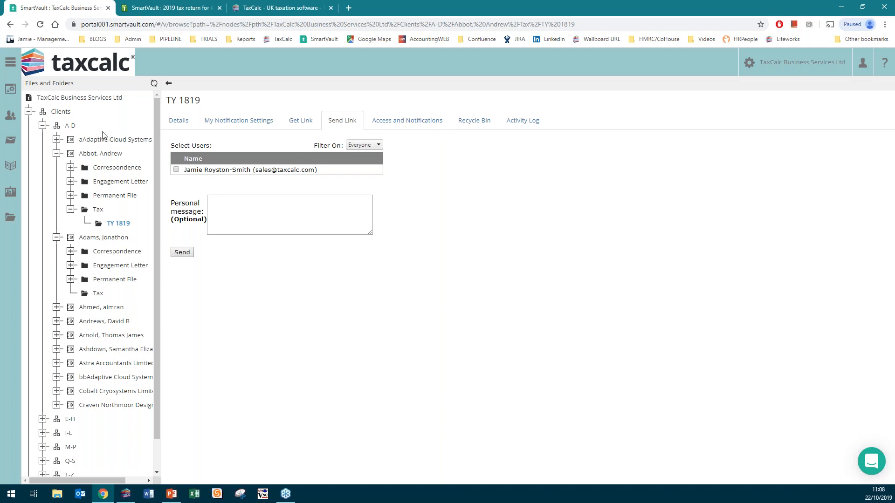
pyautogui.click(300, 121)
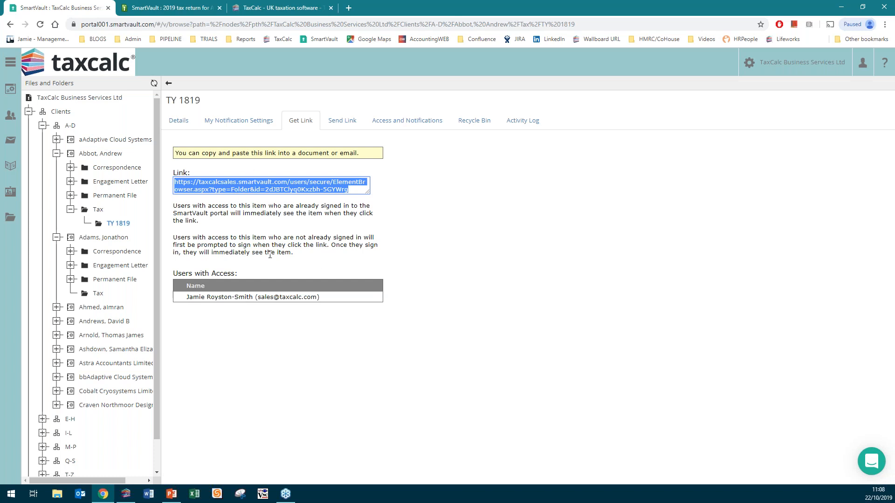
# Switch to TaxCalc's Work Management list and show the tasks of Loop-E-Juice Ltd's Annual Accounts Limited Company job, selecting Send Year End Reminder to Client
pyautogui.click(129, 494)
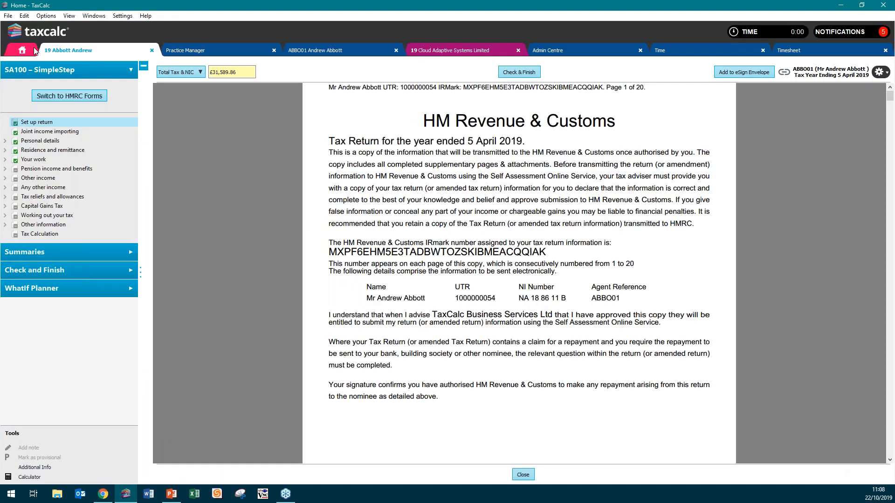
pyautogui.click(34, 50)
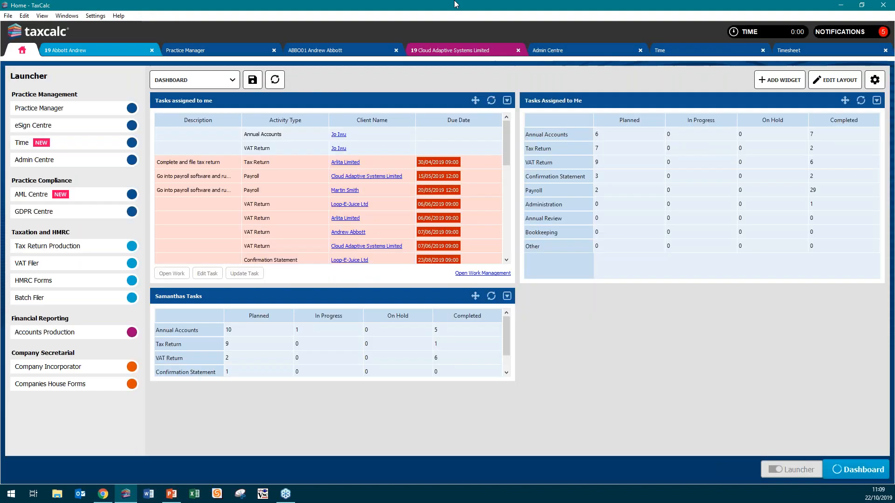
pyautogui.click(211, 50)
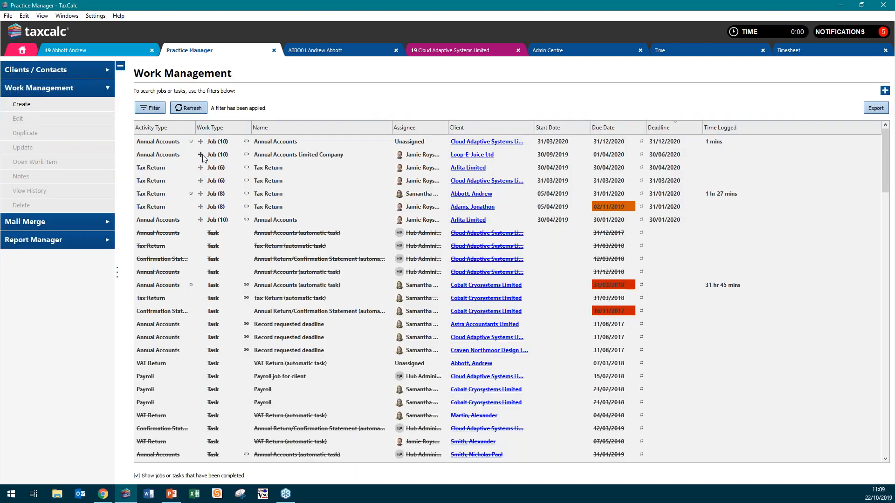
pyautogui.click(200, 155)
pyautogui.click(286, 169)
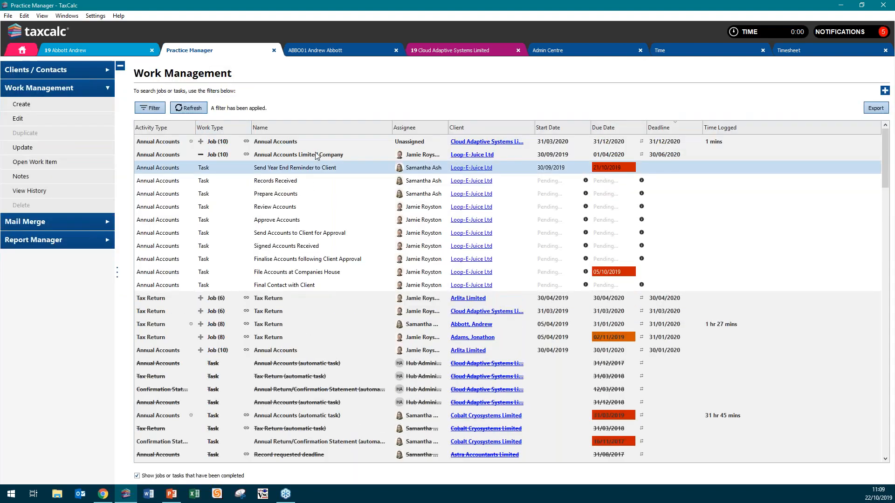
# Switch back to SmartVault and view its dashboard, the Public Documents folder and the Clients list
pyautogui.click(103, 494)
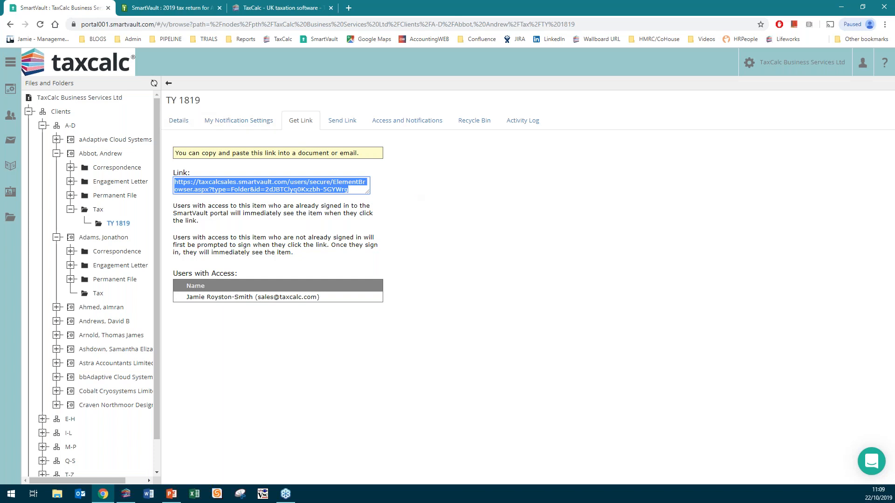
pyautogui.click(65, 100)
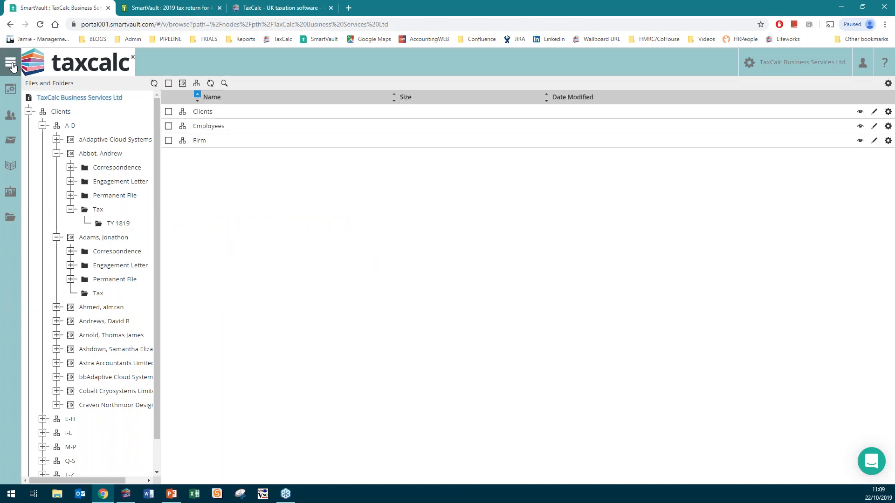
pyautogui.click(10, 89)
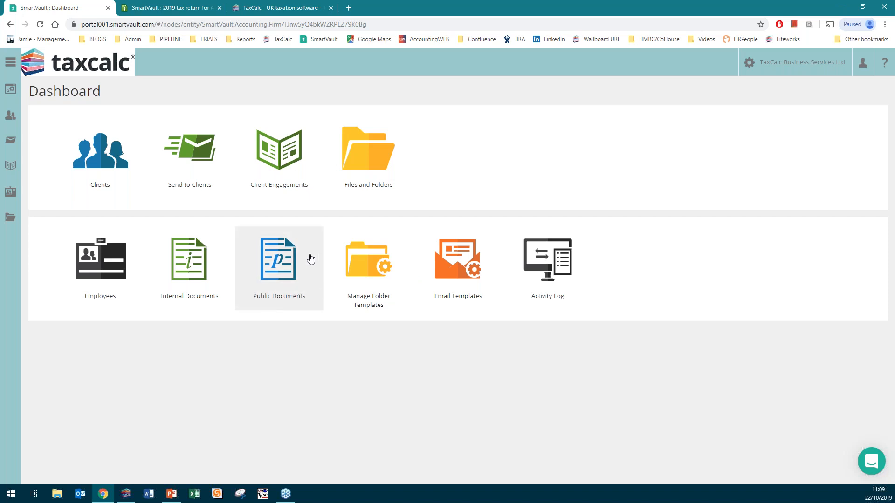
pyautogui.click(282, 268)
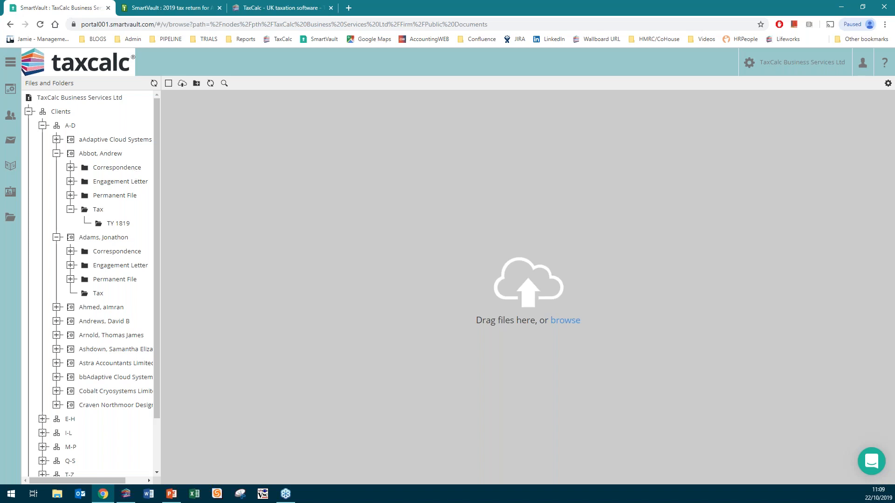
pyautogui.click(10, 115)
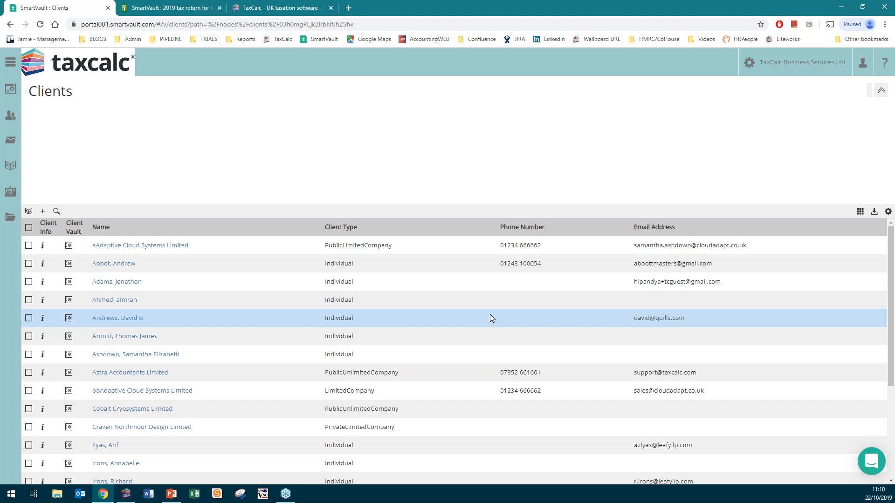
# Switch to PowerPoint and present from slide 12, Priced for customer adoption
pyautogui.click(126, 495)
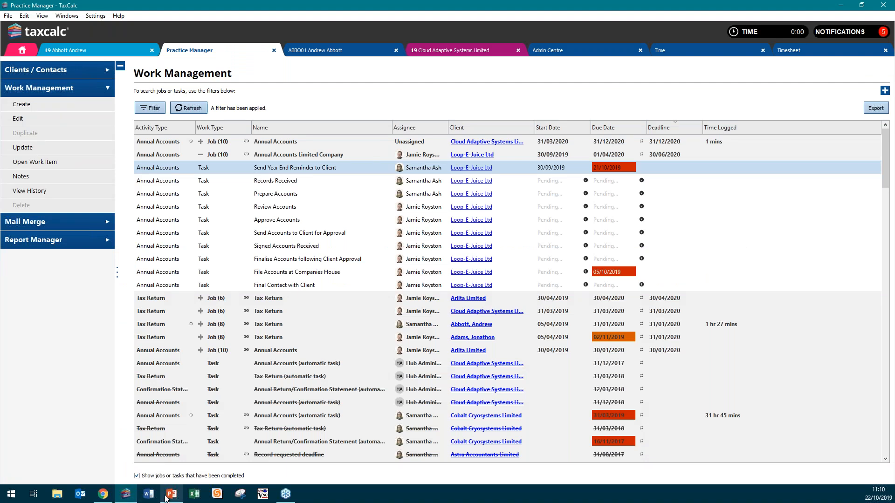
pyautogui.click(166, 497)
pyautogui.scroll(-3, 90, 292)
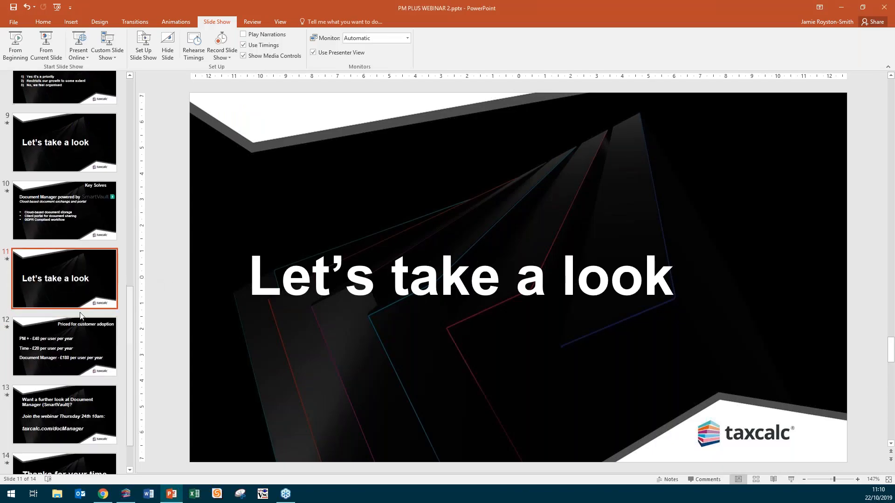
pyautogui.click(66, 343)
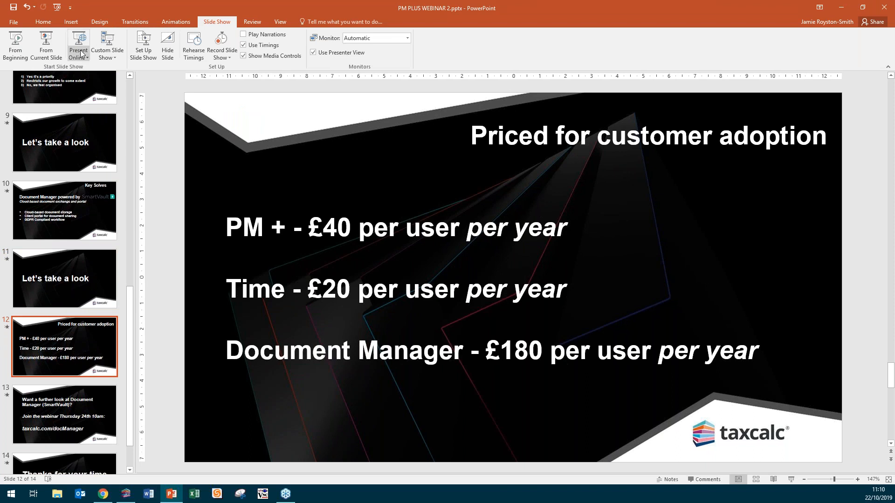
pyautogui.click(52, 52)
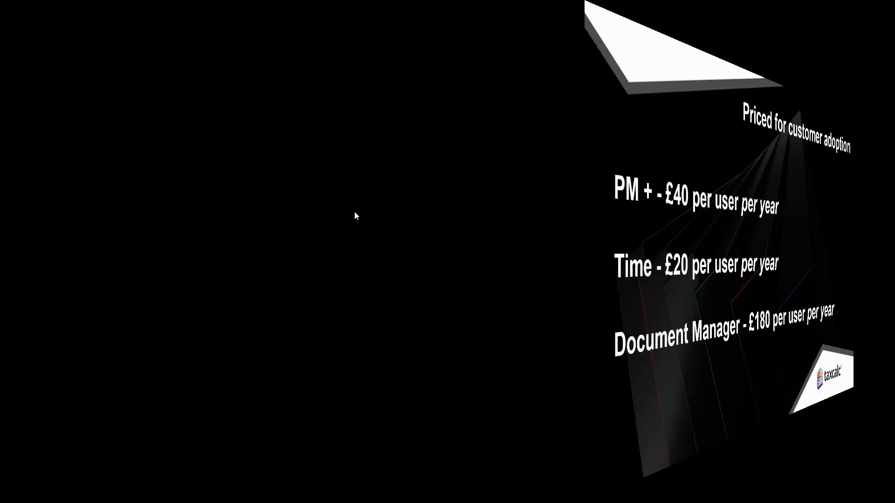